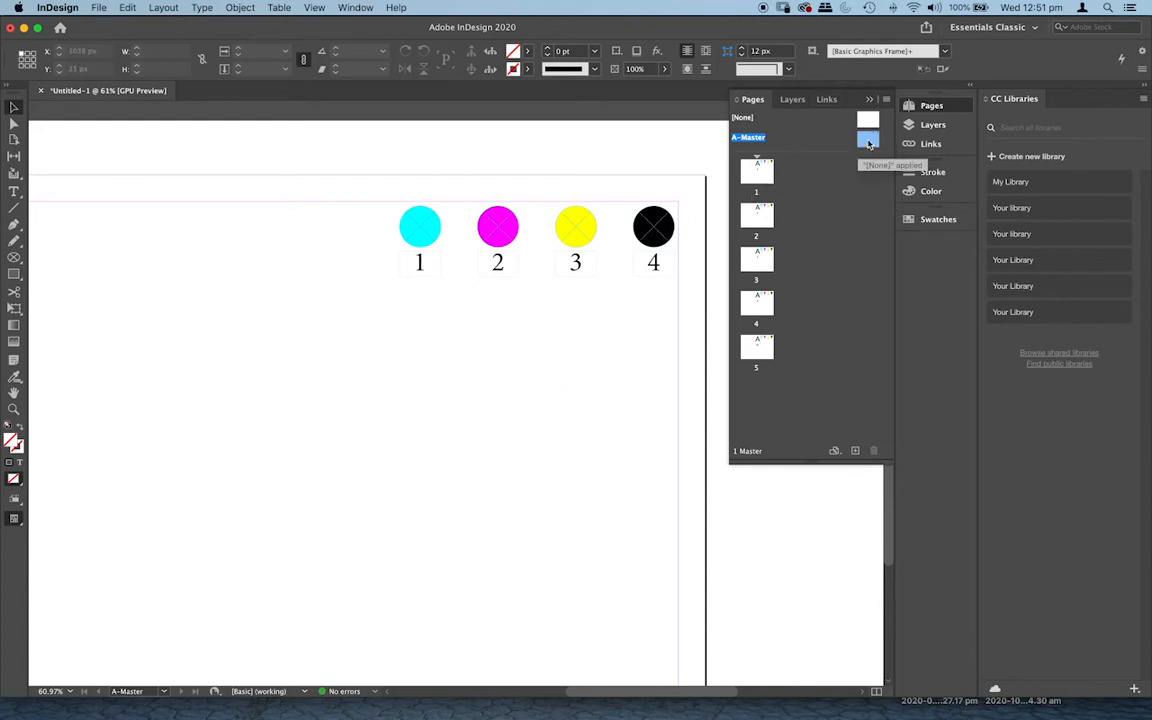
# Step: Look through the A-Master page and document pages 1 to 5 to examine the numbered circles and page labels
pyautogui.doubleClick(869, 140)
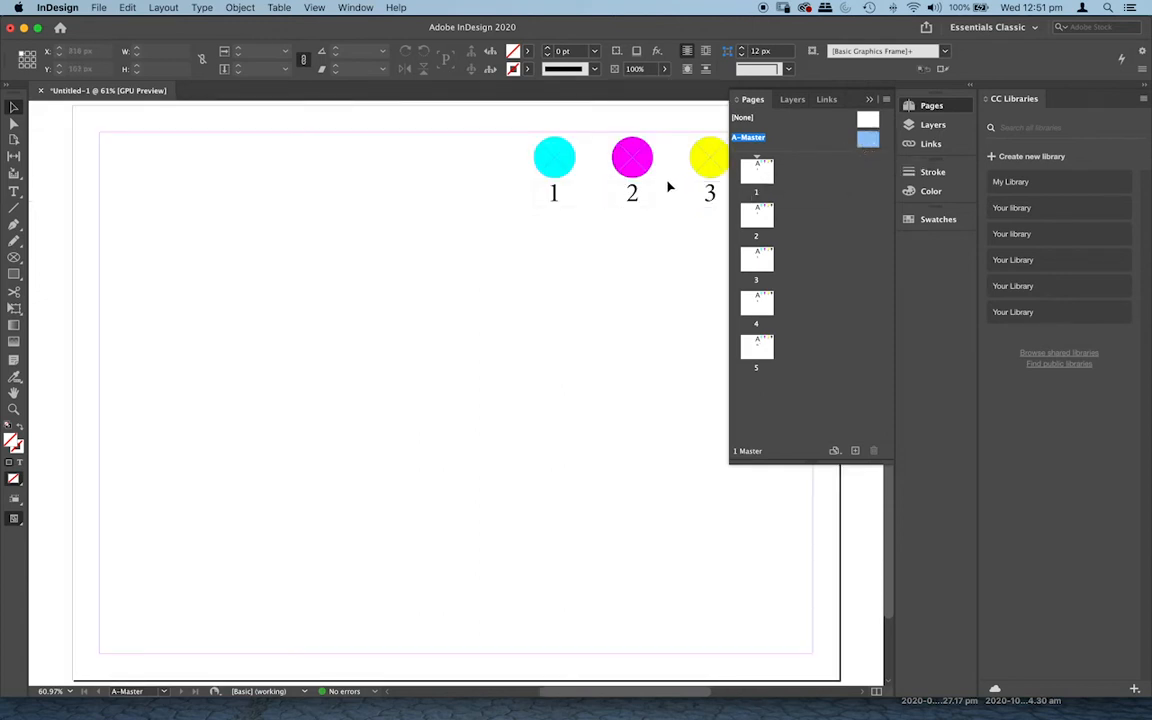
pyautogui.moveTo(633, 230); pyautogui.dragTo(488, 304)
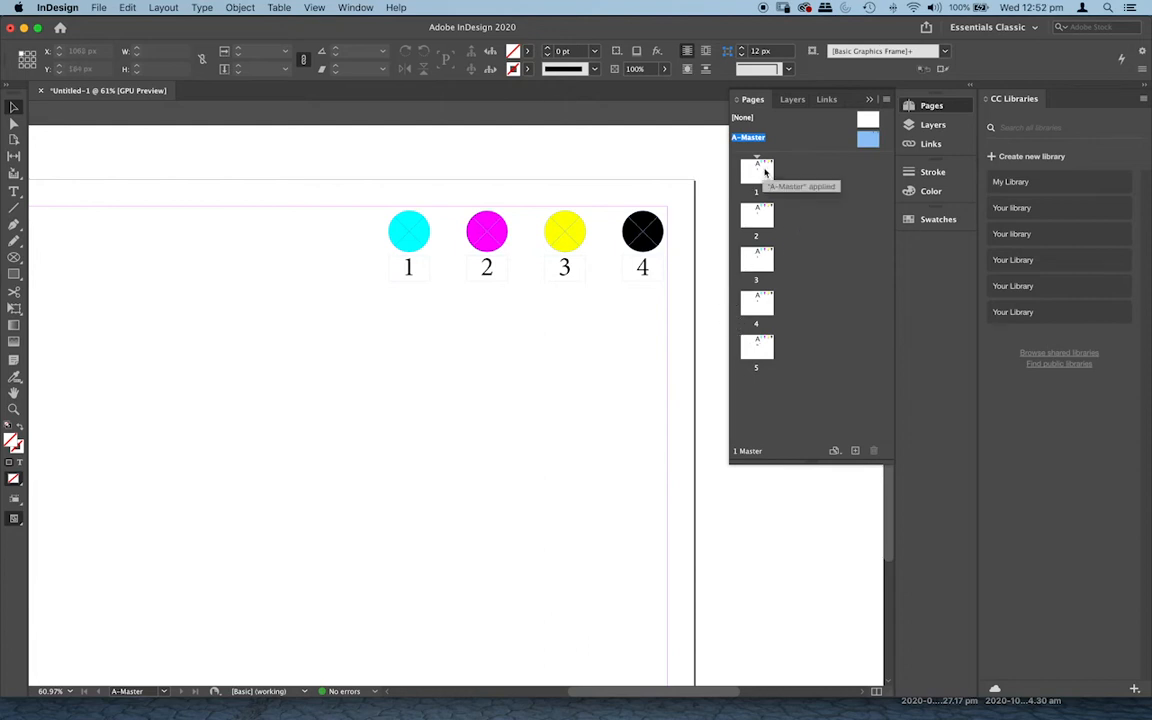
pyautogui.doubleClick(765, 175)
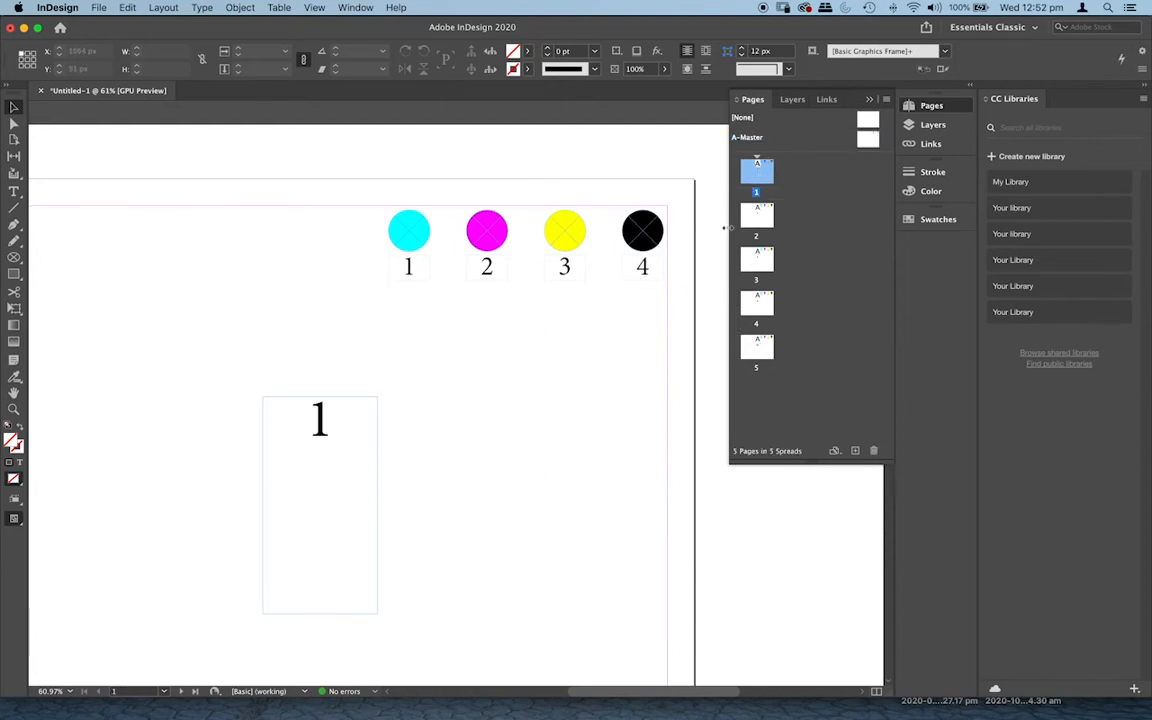
pyautogui.moveTo(480, 431); pyautogui.dragTo(562, 376)
pyautogui.click(761, 225)
pyautogui.doubleClick(761, 225)
pyautogui.doubleClick(757, 264)
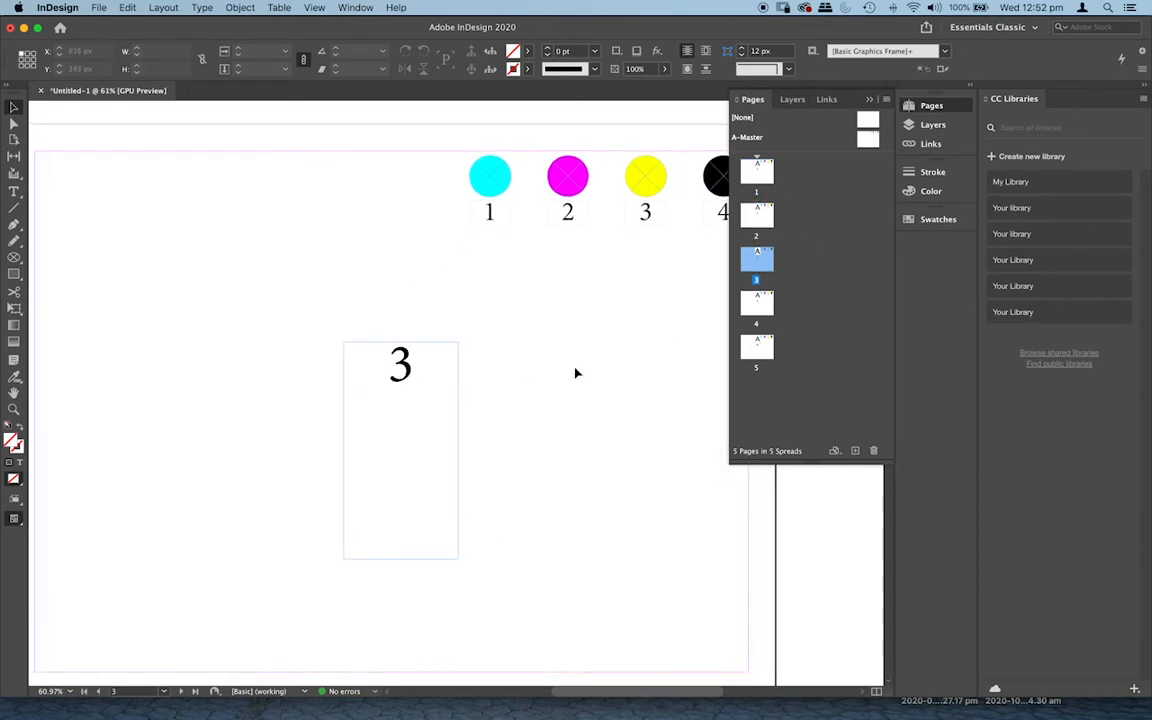
pyautogui.doubleClick(756, 308)
pyautogui.doubleClick(767, 349)
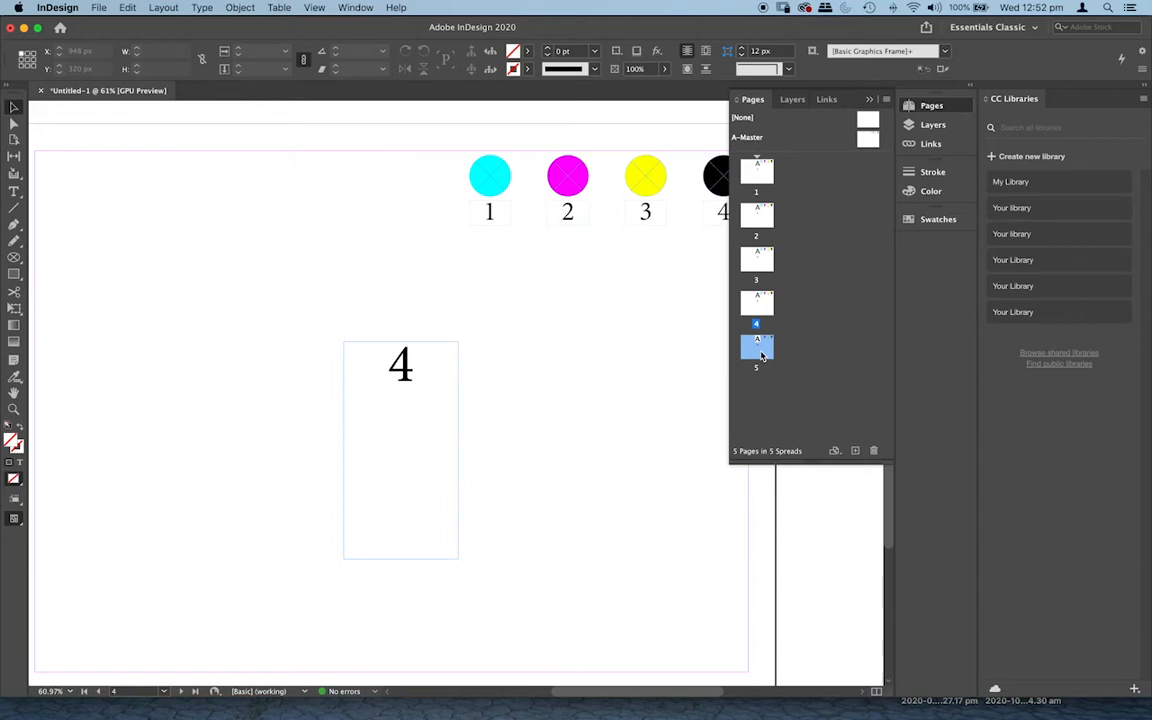
pyautogui.click(380, 373)
pyautogui.click(596, 367)
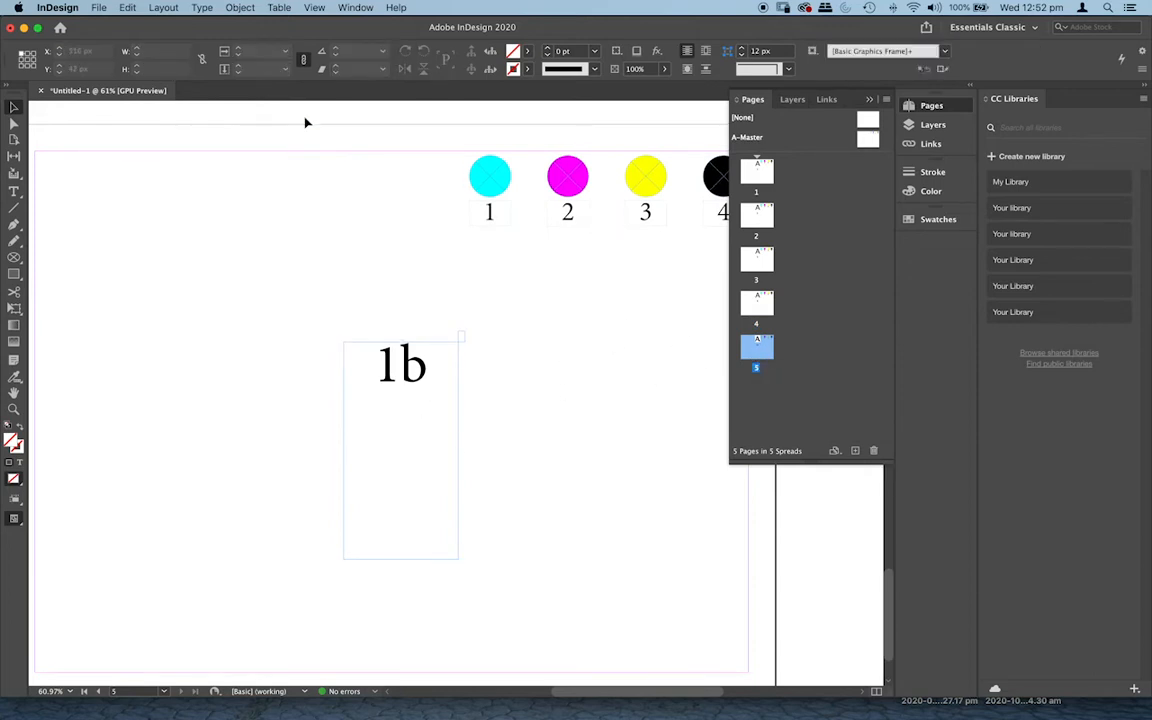
pyautogui.press('super+minus')
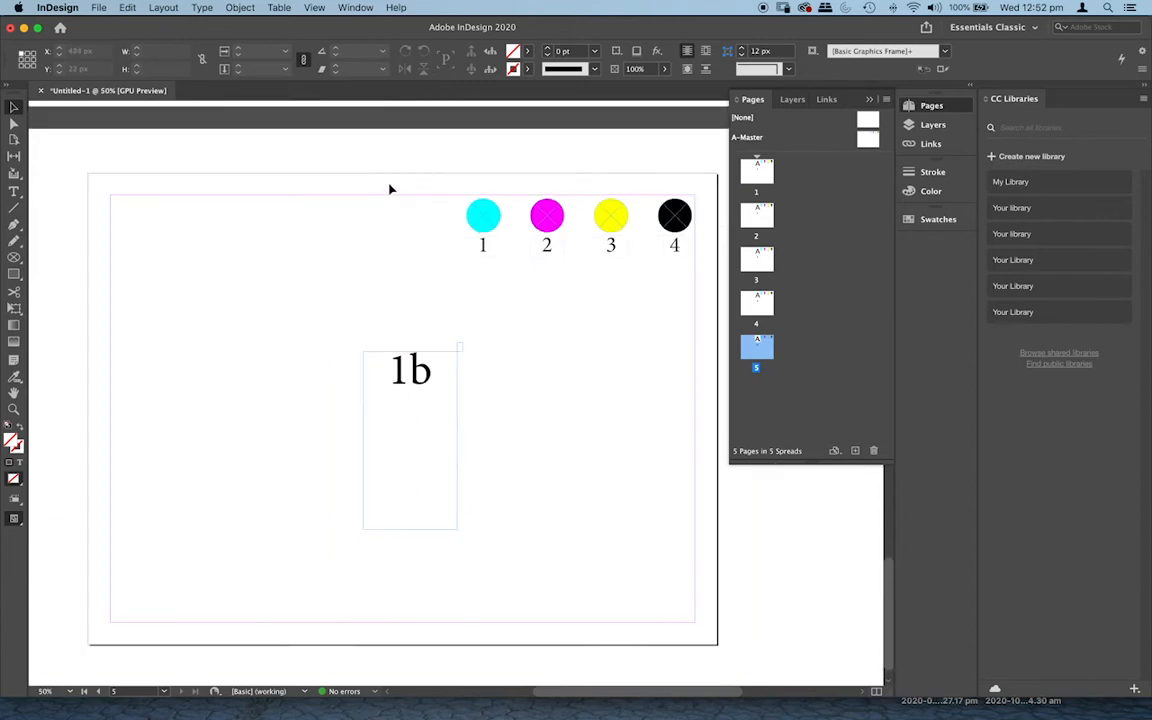
# Step: View all blank Web presets for a new document, then close the dialog without creating one
pyautogui.click(100, 8)
pyautogui.moveTo(115, 24)
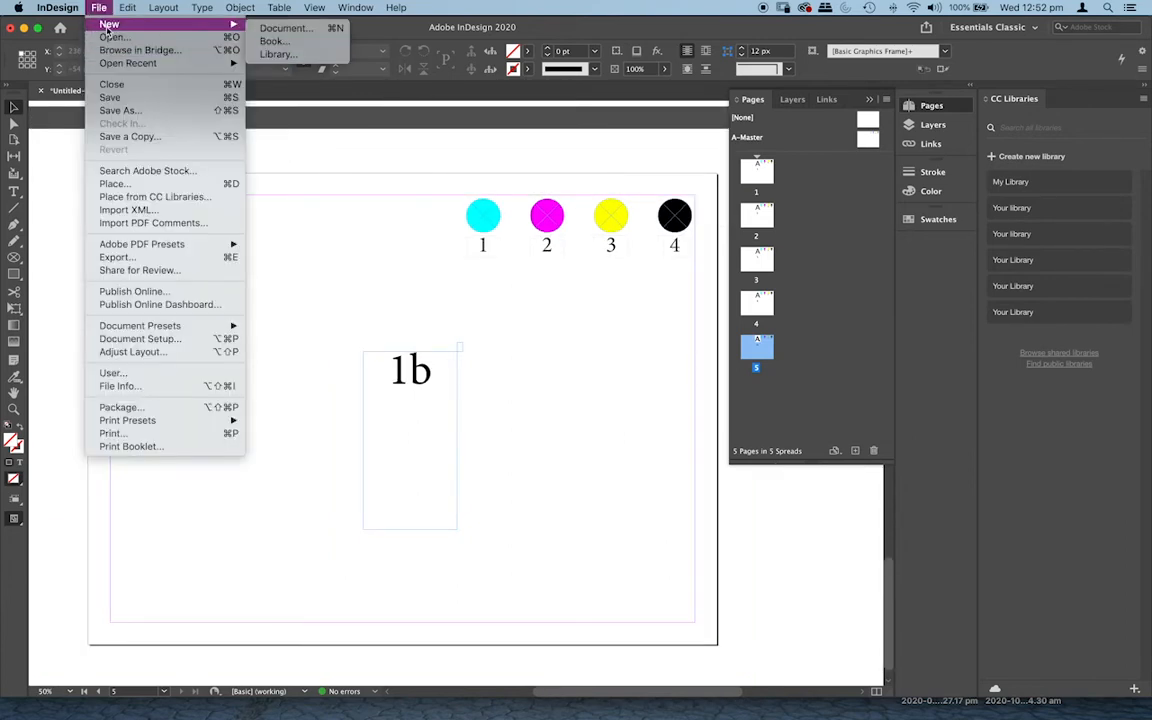
pyautogui.click(280, 29)
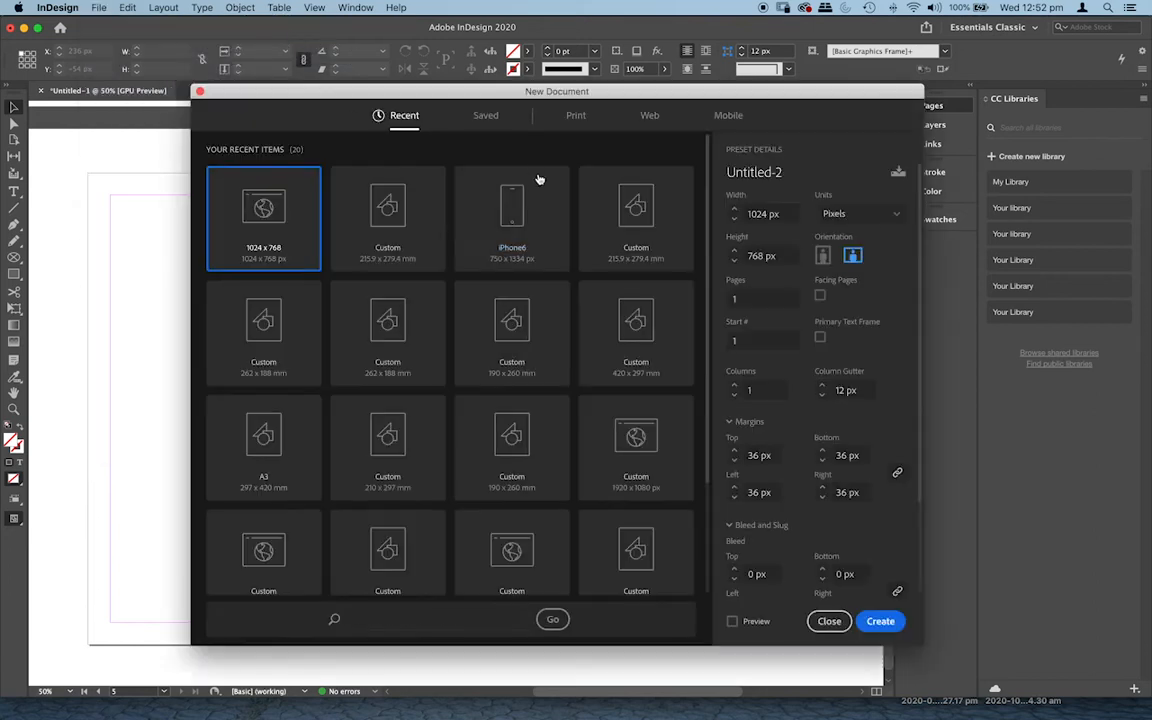
pyautogui.click(649, 116)
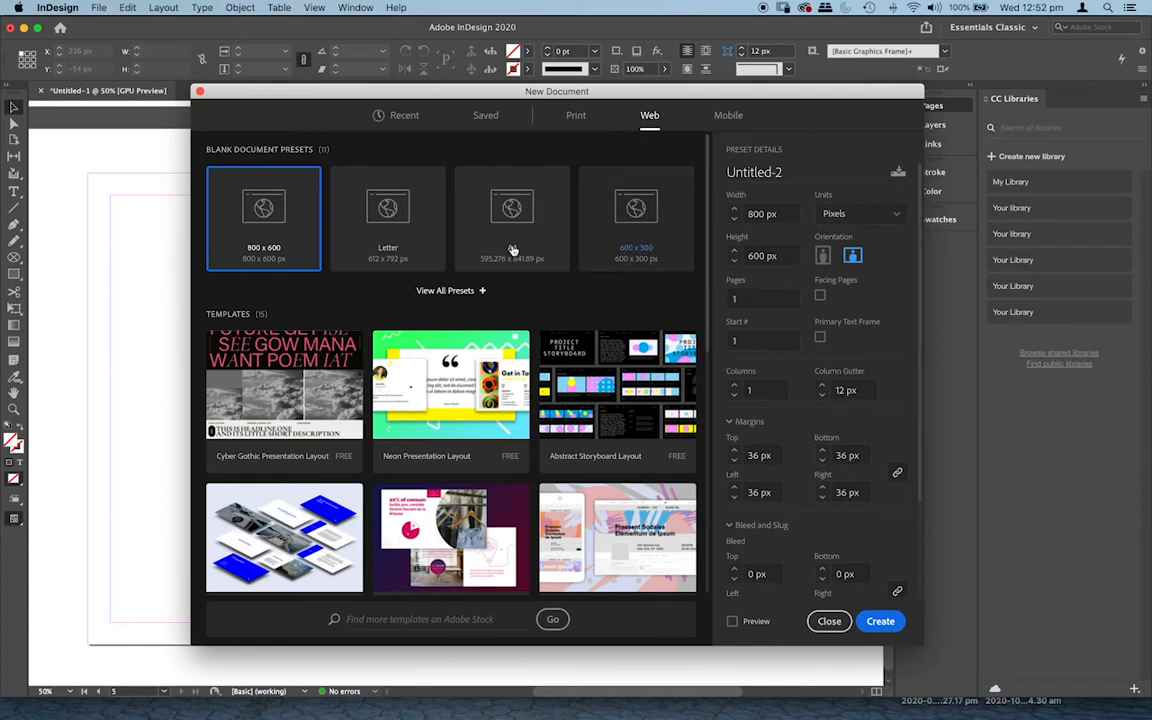
pyautogui.click(445, 290)
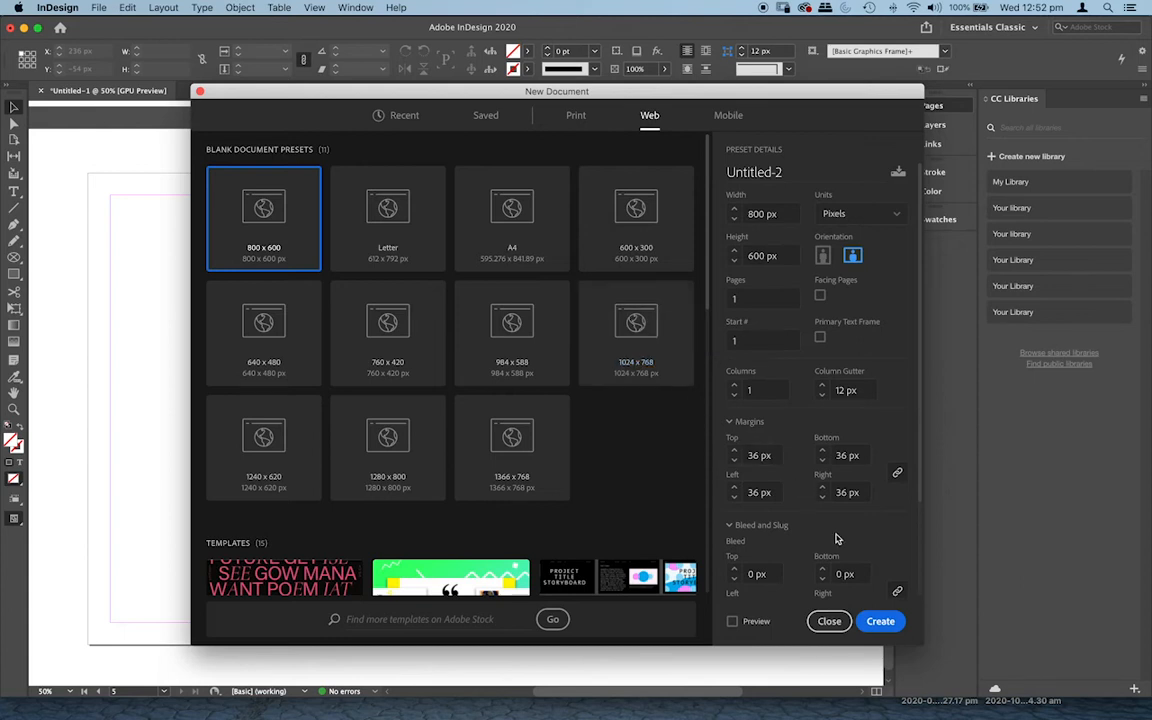
pyautogui.click(829, 621)
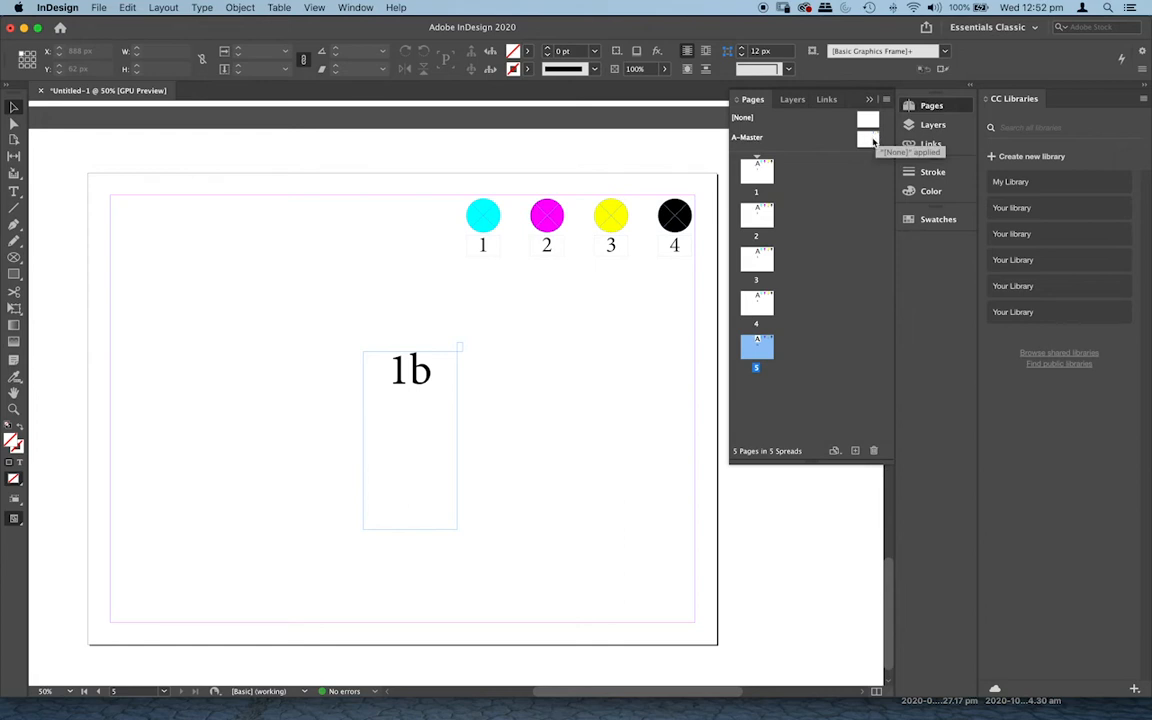
# Step: Go to page 1, display the Hyperlinks and the Buttons and Forms panels, and stack them along the page's left side
pyautogui.doubleClick(756, 177)
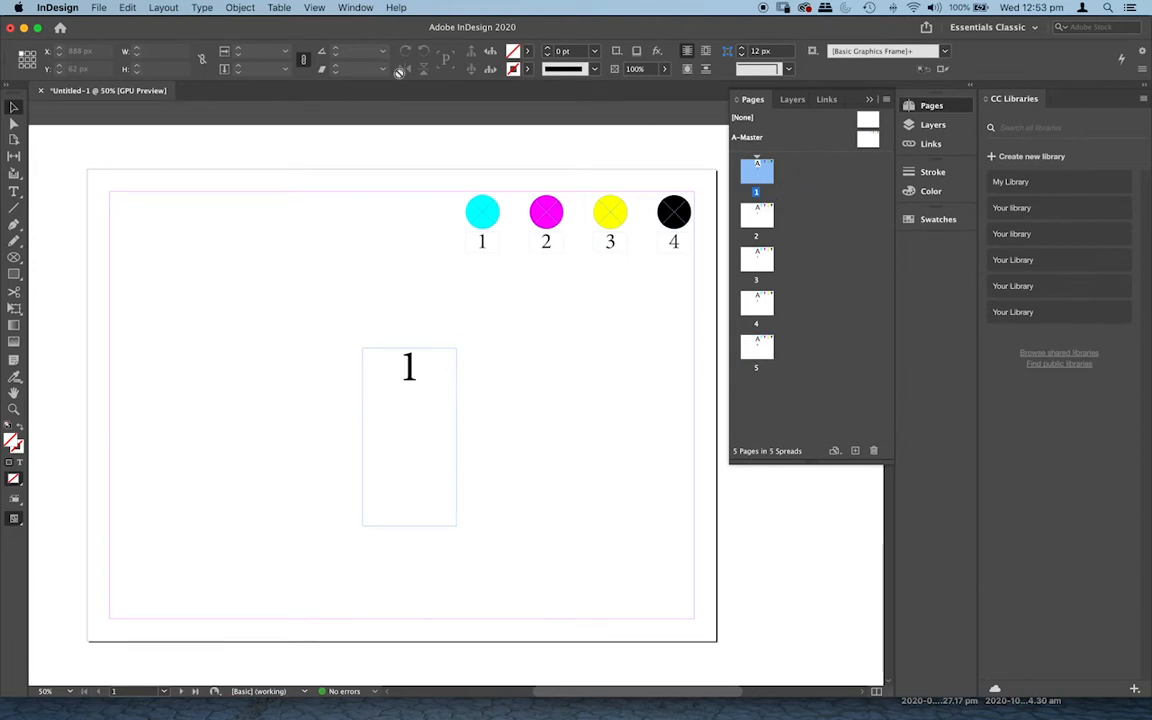
pyautogui.click(352, 9)
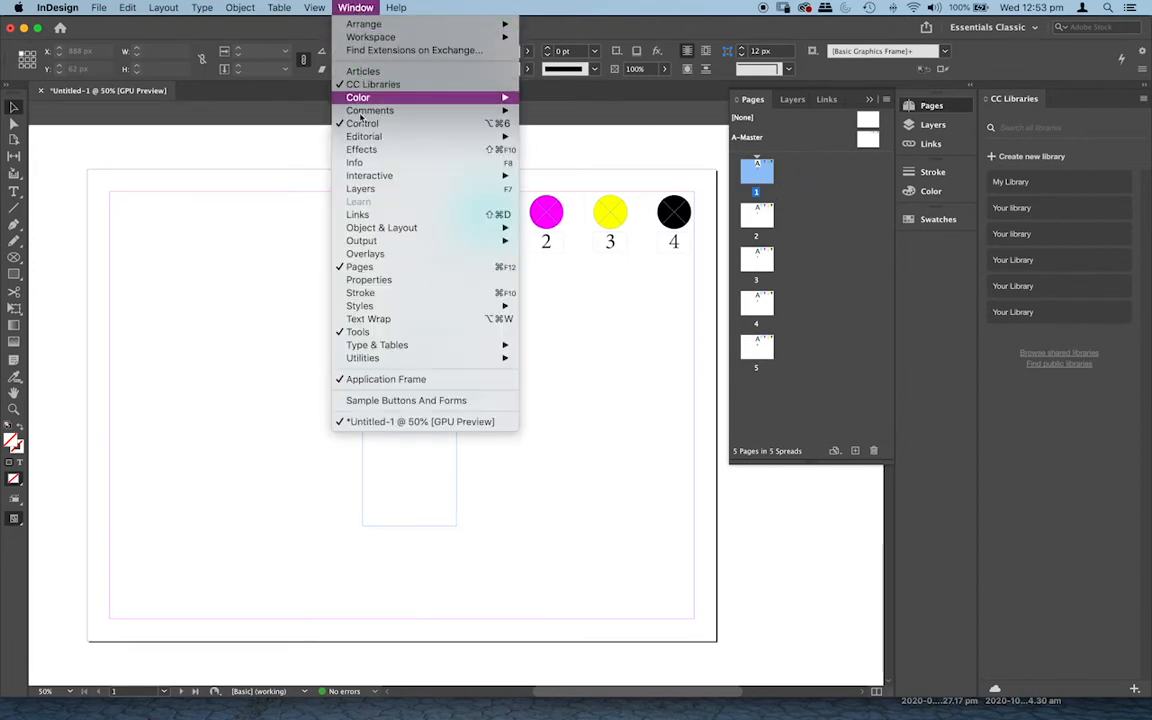
pyautogui.moveTo(376, 178)
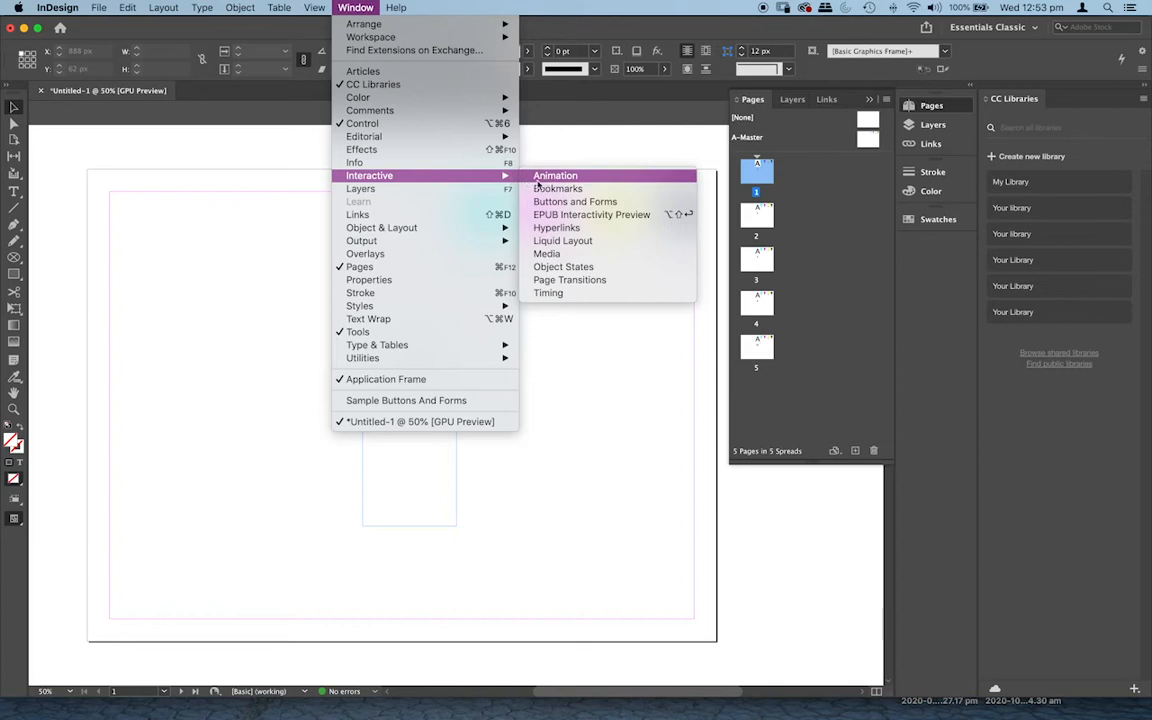
pyautogui.click(569, 228)
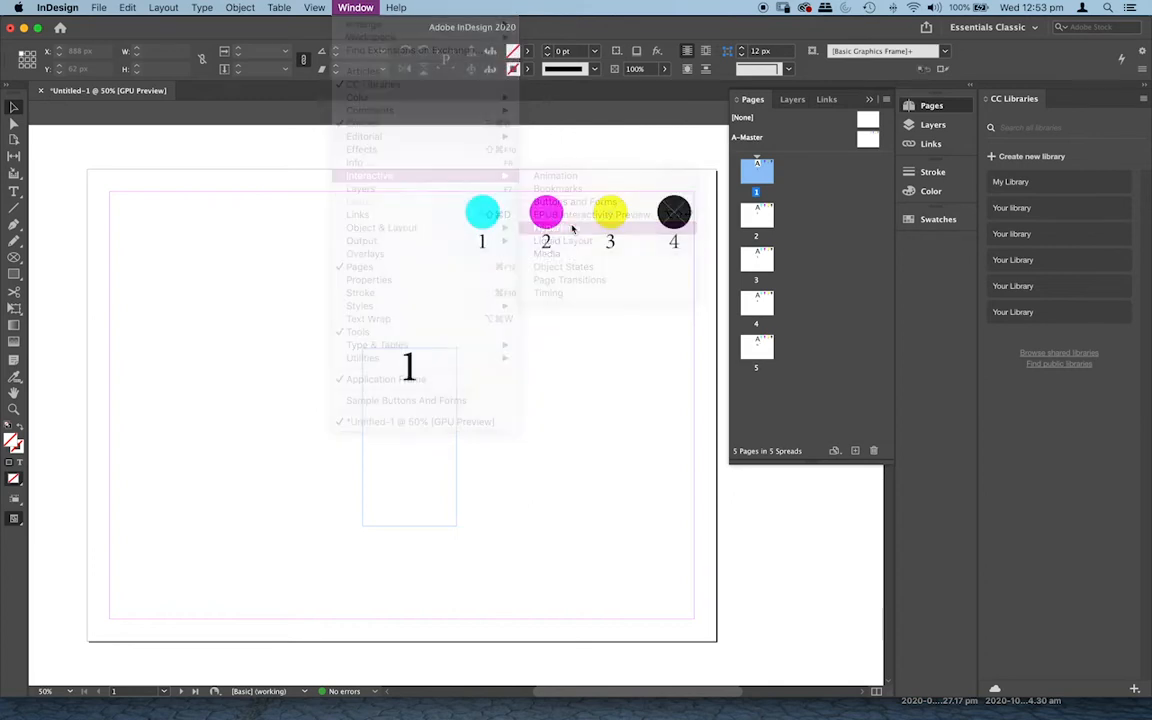
pyautogui.moveTo(507, 210); pyautogui.dragTo(100, 133)
pyautogui.click(354, 7)
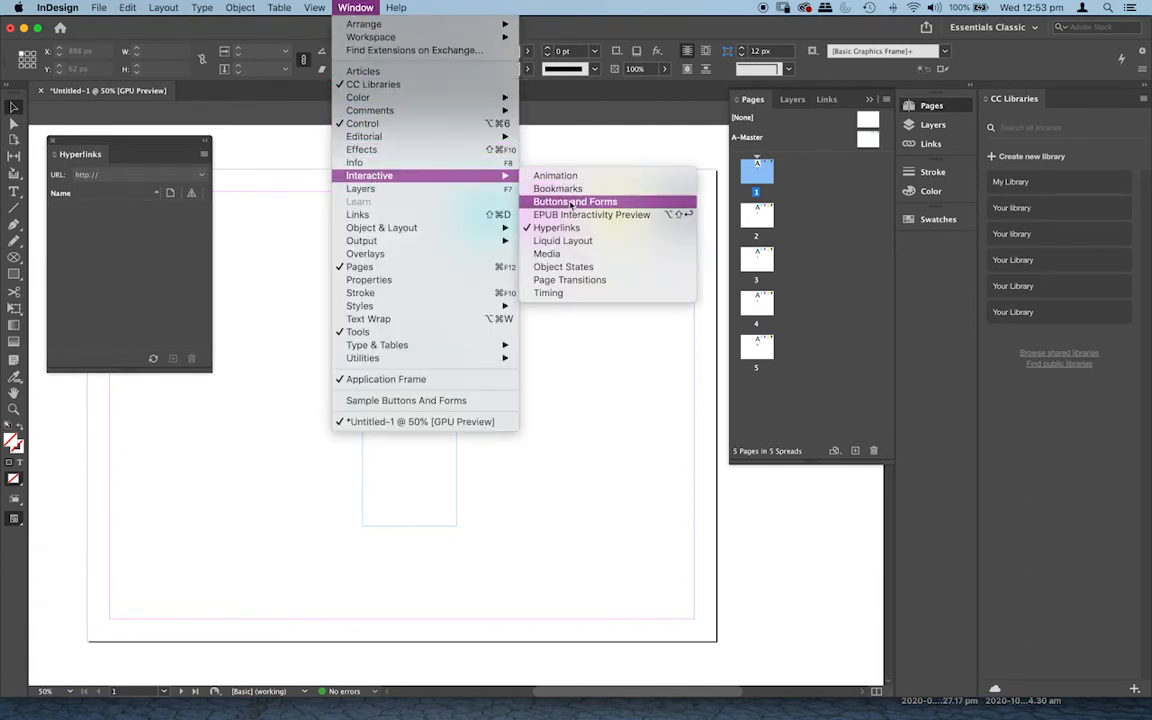
pyautogui.click(572, 203)
pyautogui.moveTo(450, 187); pyautogui.dragTo(92, 388)
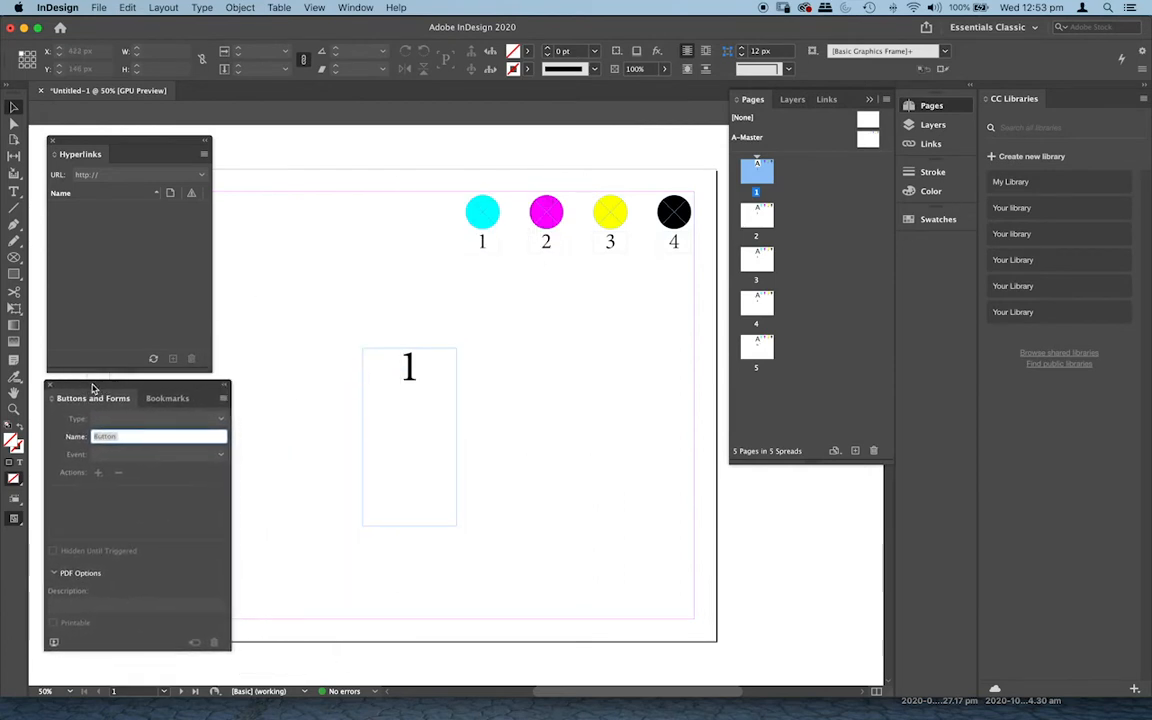
# Step: Create a hyperlink destination of type Page named ONE for page 1
pyautogui.doubleClick(757, 175)
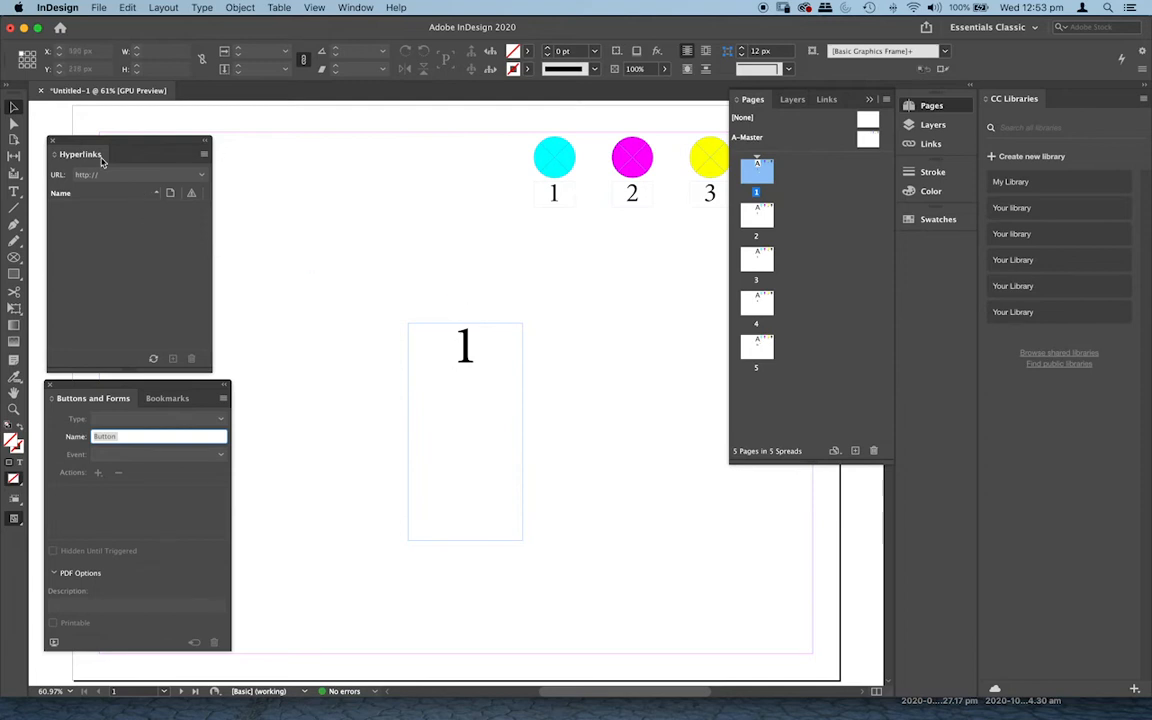
pyautogui.click(204, 154)
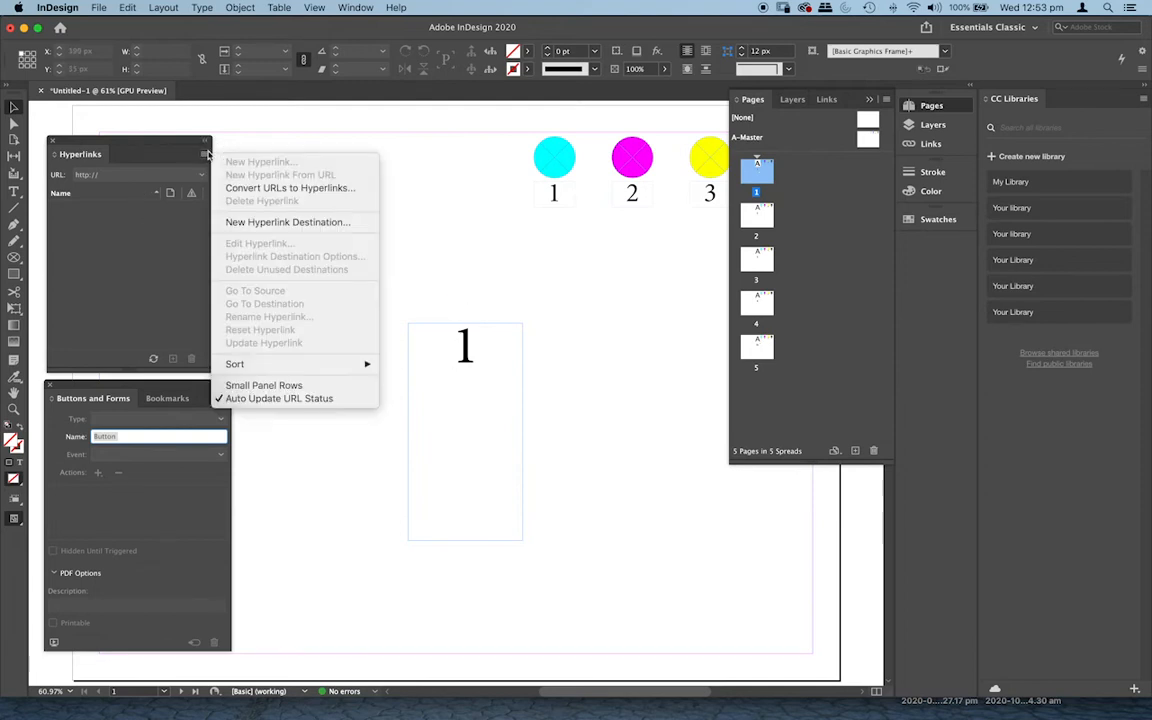
pyautogui.click(256, 223)
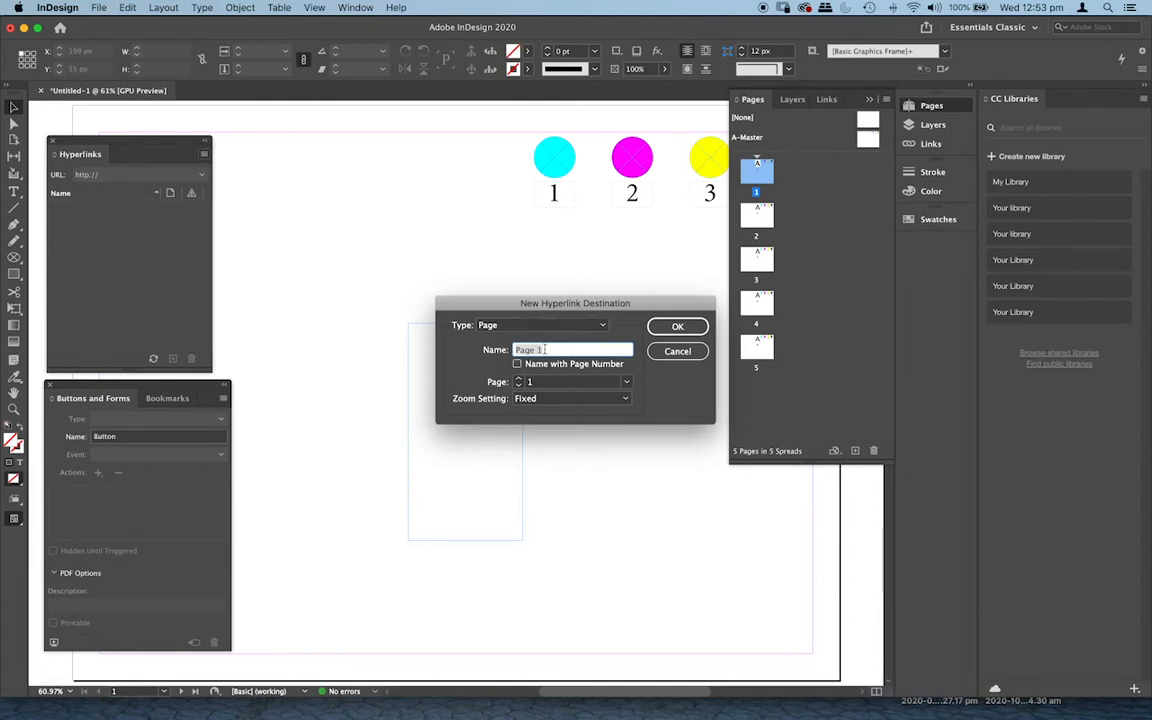
pyautogui.write('C')
pyautogui.click(677, 327)
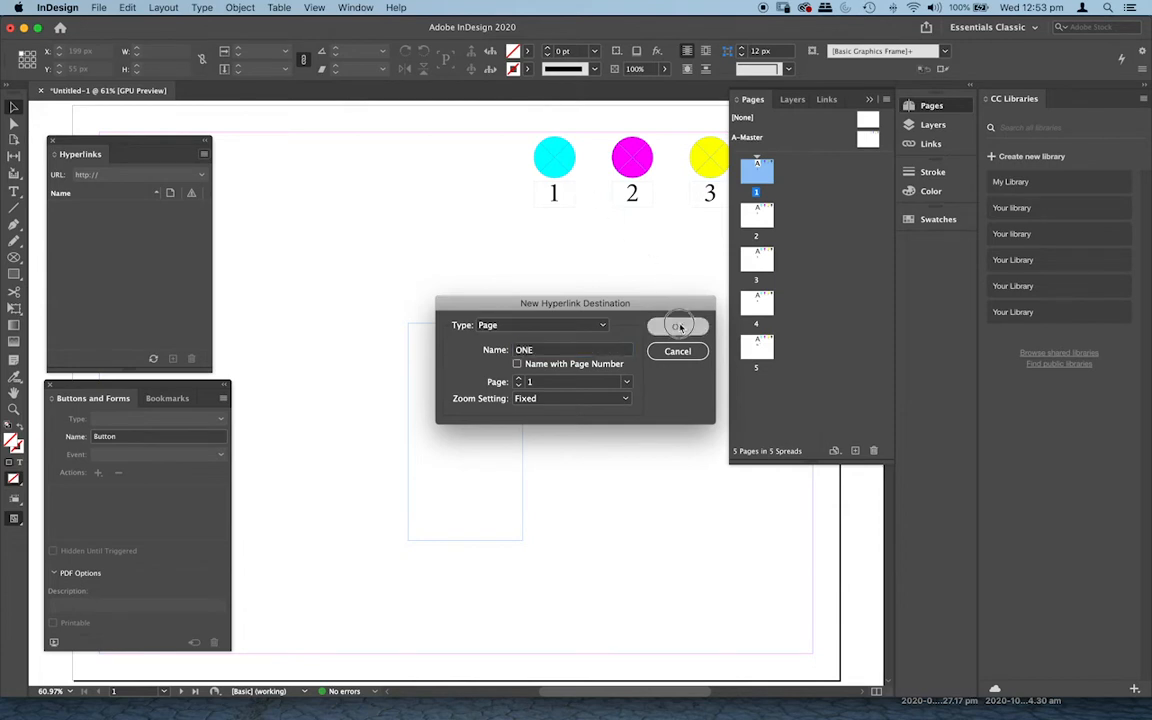
# Step: Create a page hyperlink destination named TWO for page 2
pyautogui.doubleClick(759, 218)
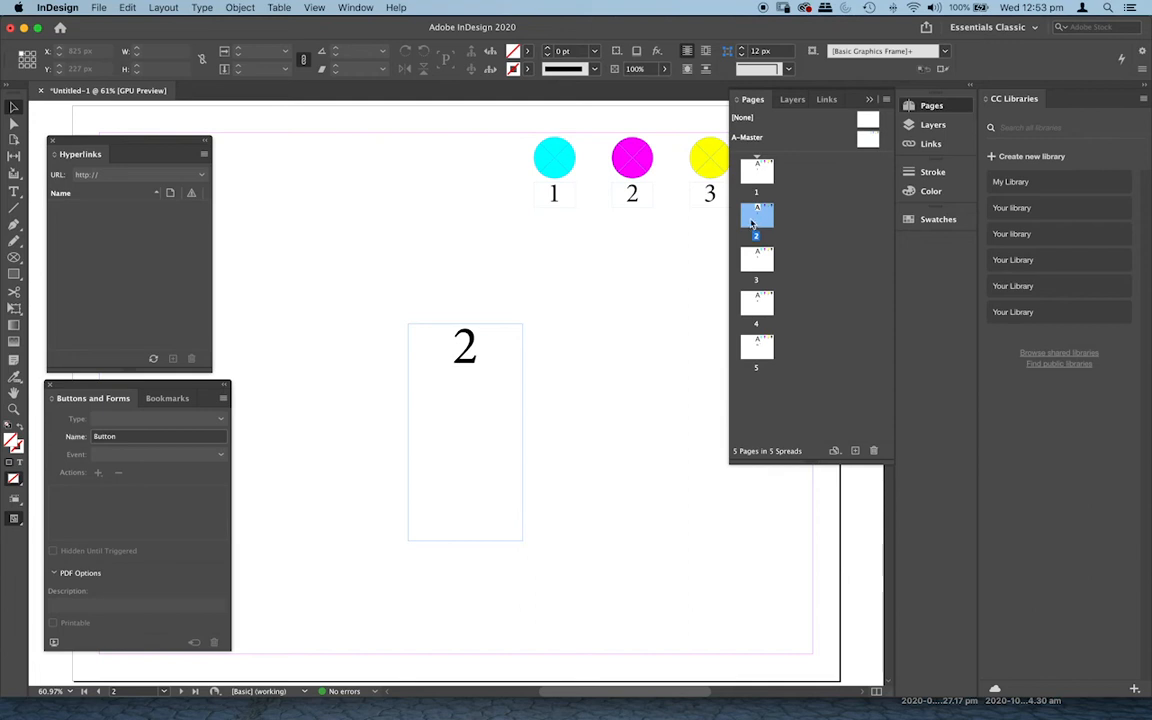
pyautogui.click(204, 153)
pyautogui.click(262, 222)
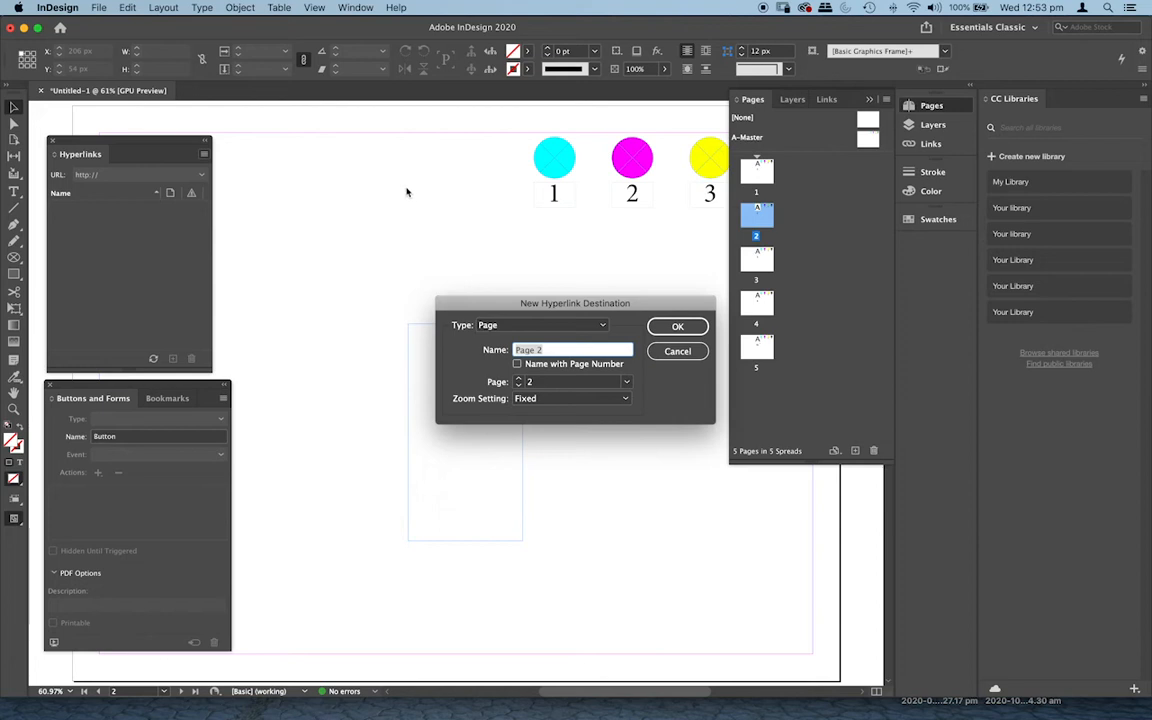
pyautogui.write('TWO')
pyautogui.click(676, 327)
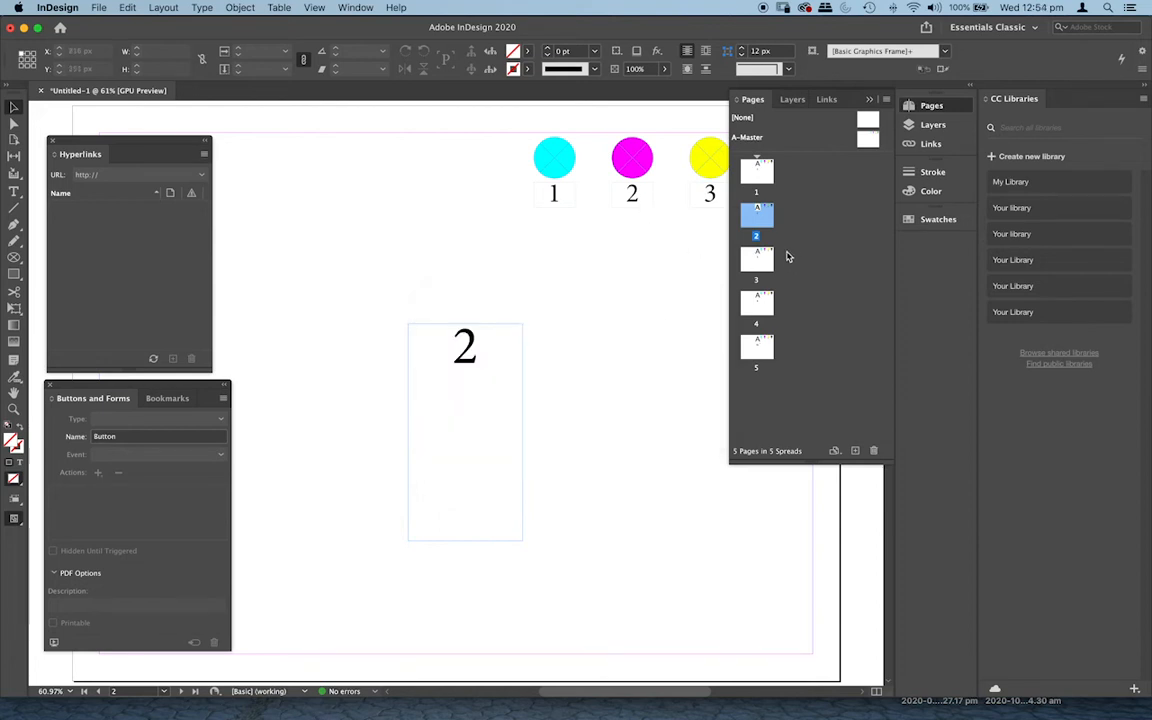
# Step: Create a page hyperlink destination named THREE for page 3
pyautogui.doubleClick(757, 262)
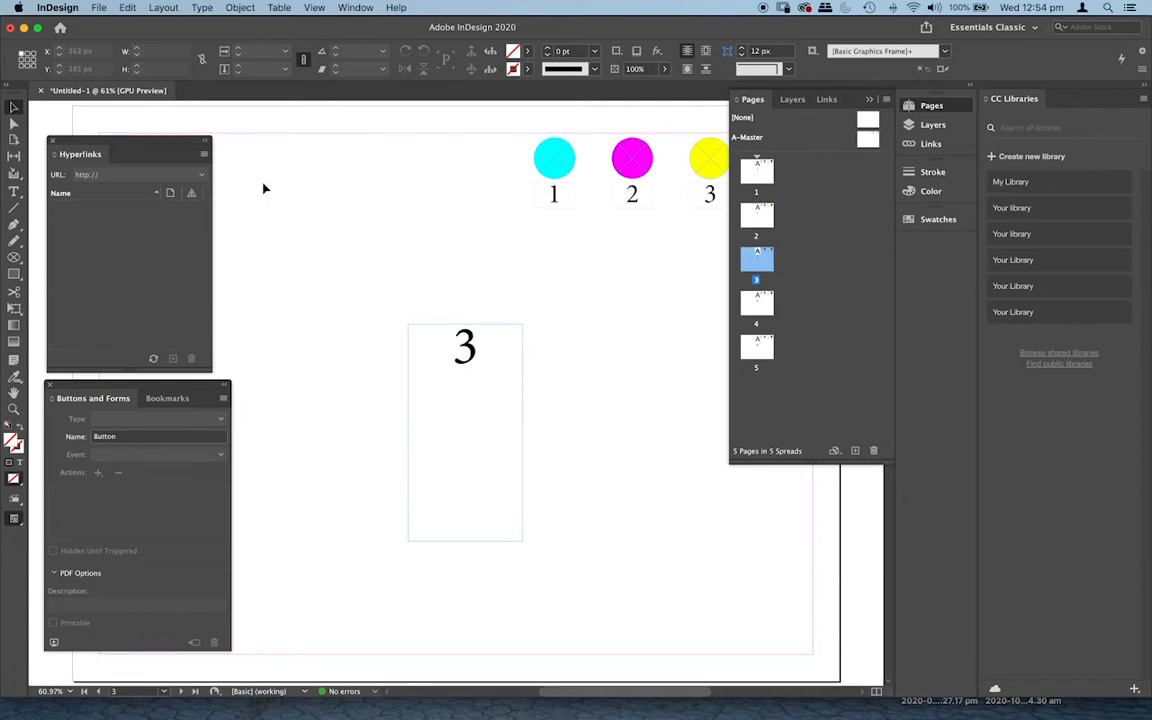
pyautogui.click(205, 155)
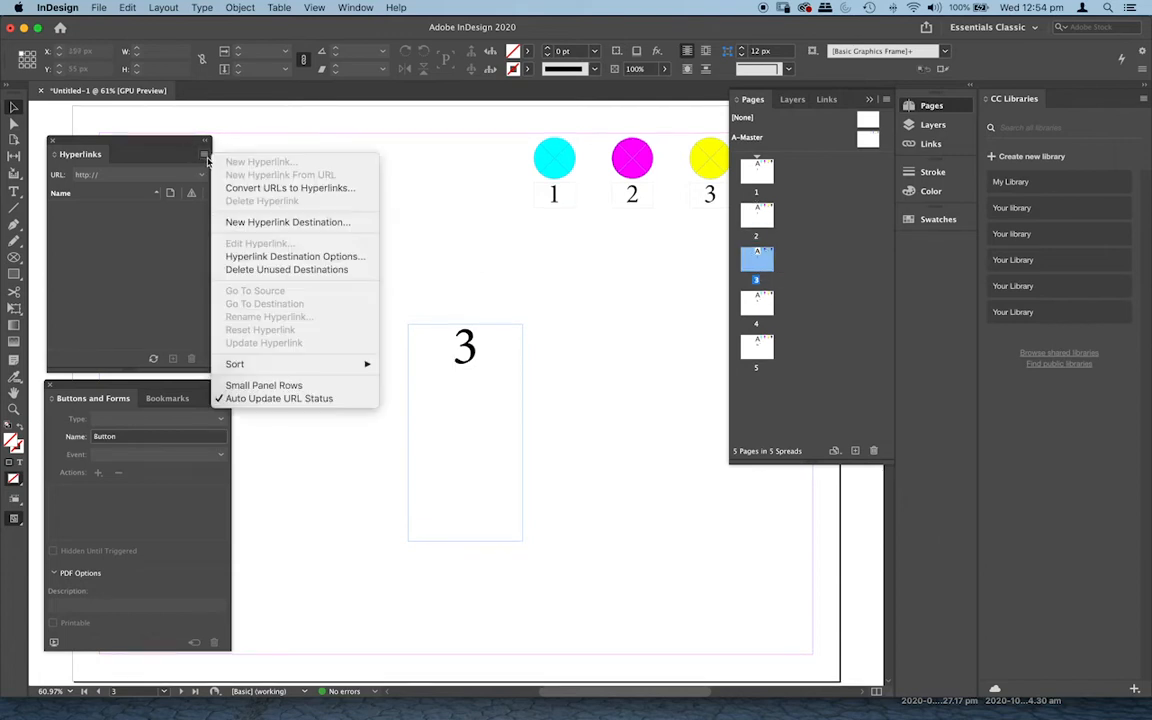
pyautogui.click(240, 224)
pyautogui.write('THREE')
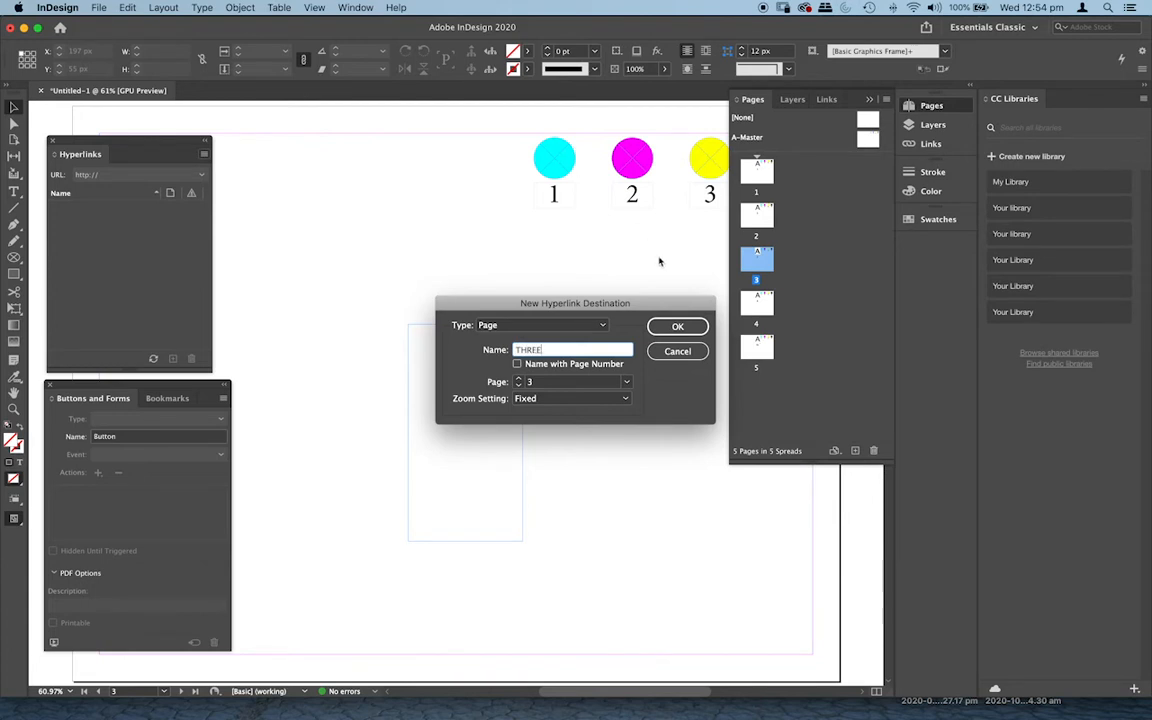
pyautogui.click(678, 326)
# Step: Create a page hyperlink destination named FOUR for page 4
pyautogui.doubleClick(757, 305)
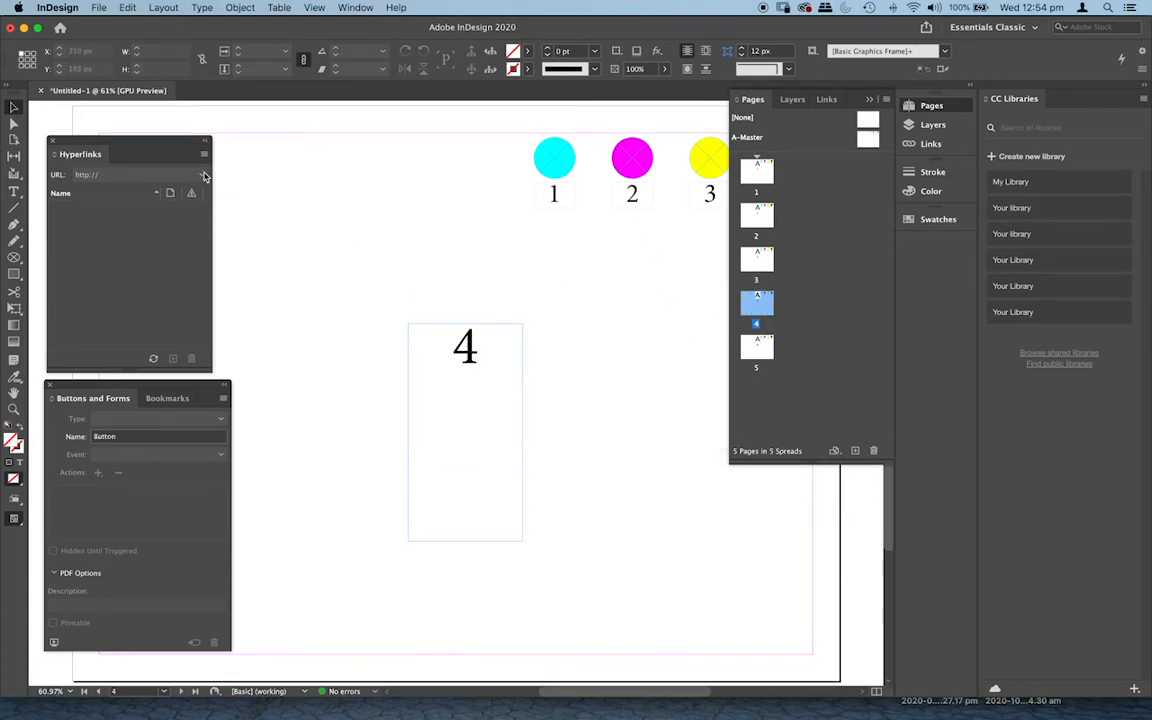
pyautogui.click(204, 154)
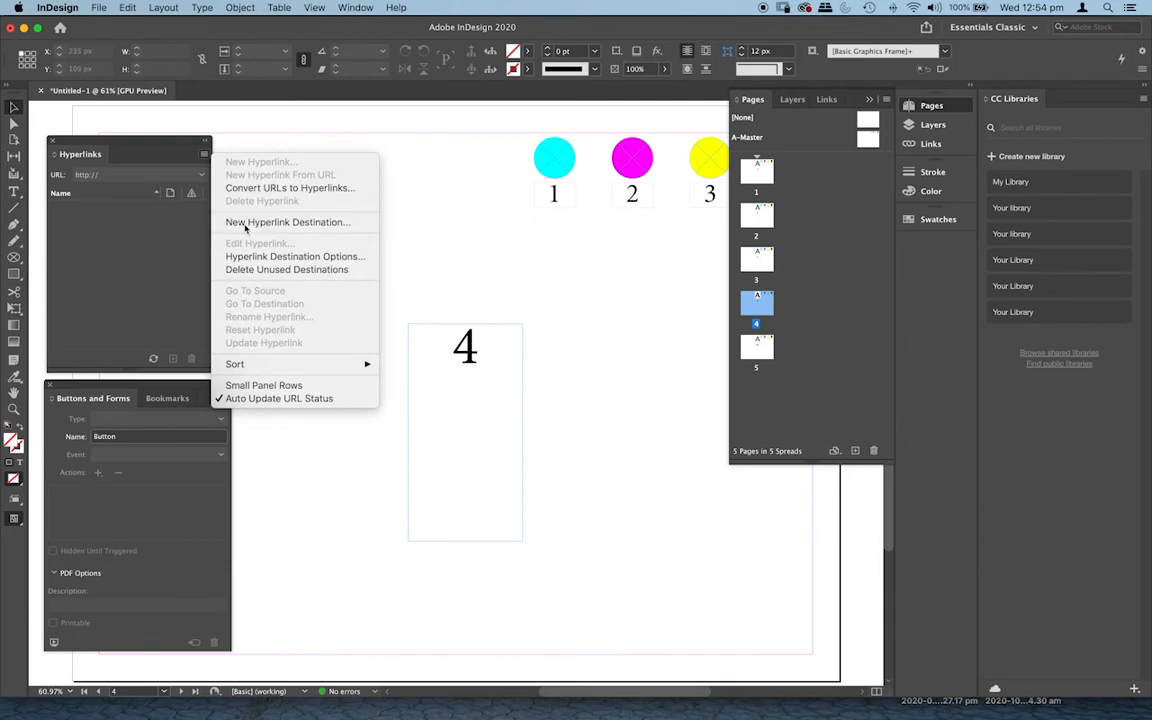
pyautogui.click(249, 222)
pyautogui.write('F')
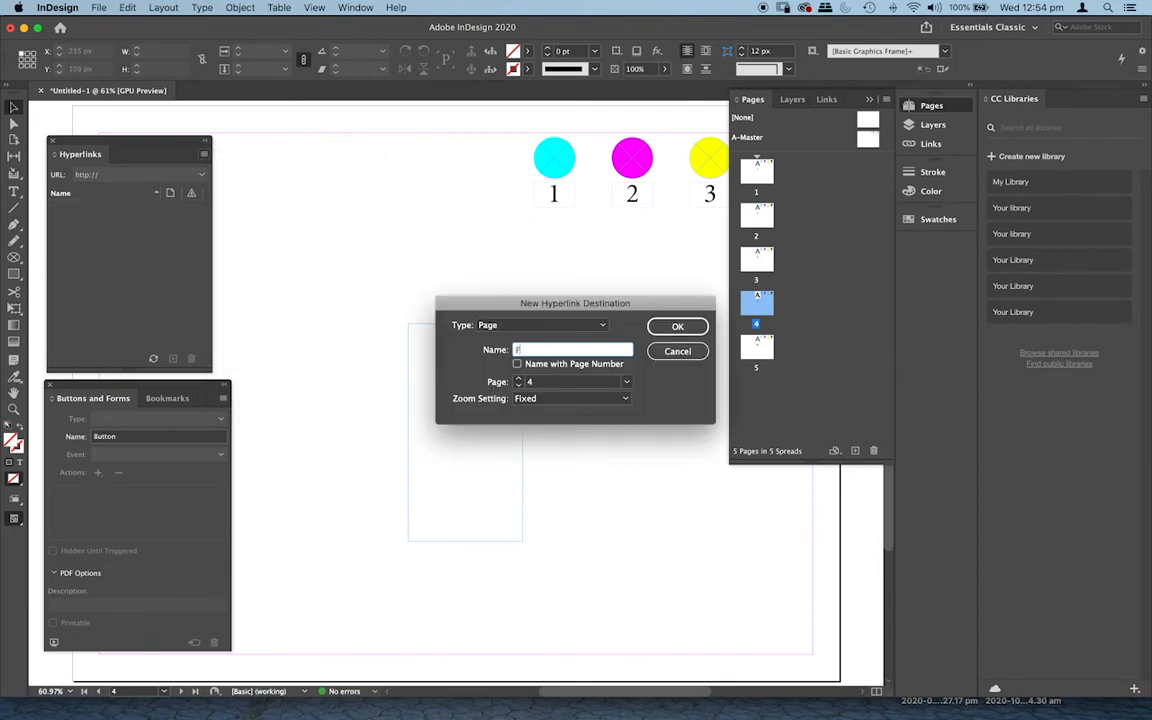
pyautogui.write('OUR')
pyautogui.click(677, 326)
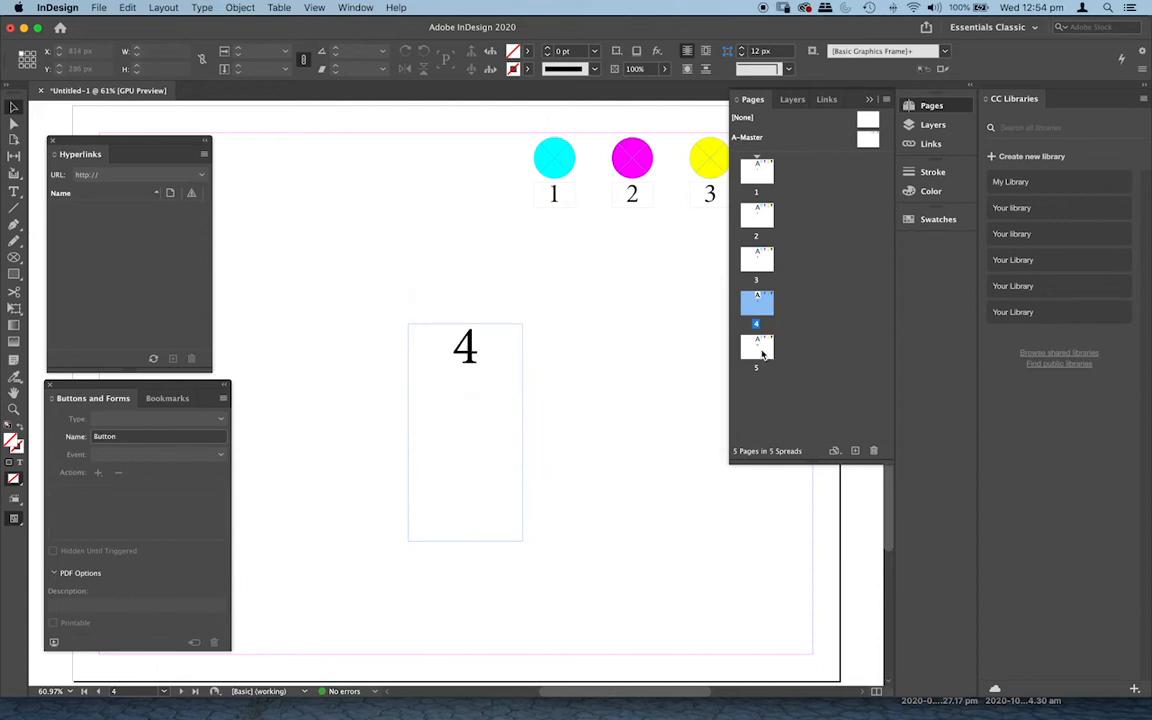
# Step: Create a page hyperlink destination named ONE-2 for page 5
pyautogui.doubleClick(757, 347)
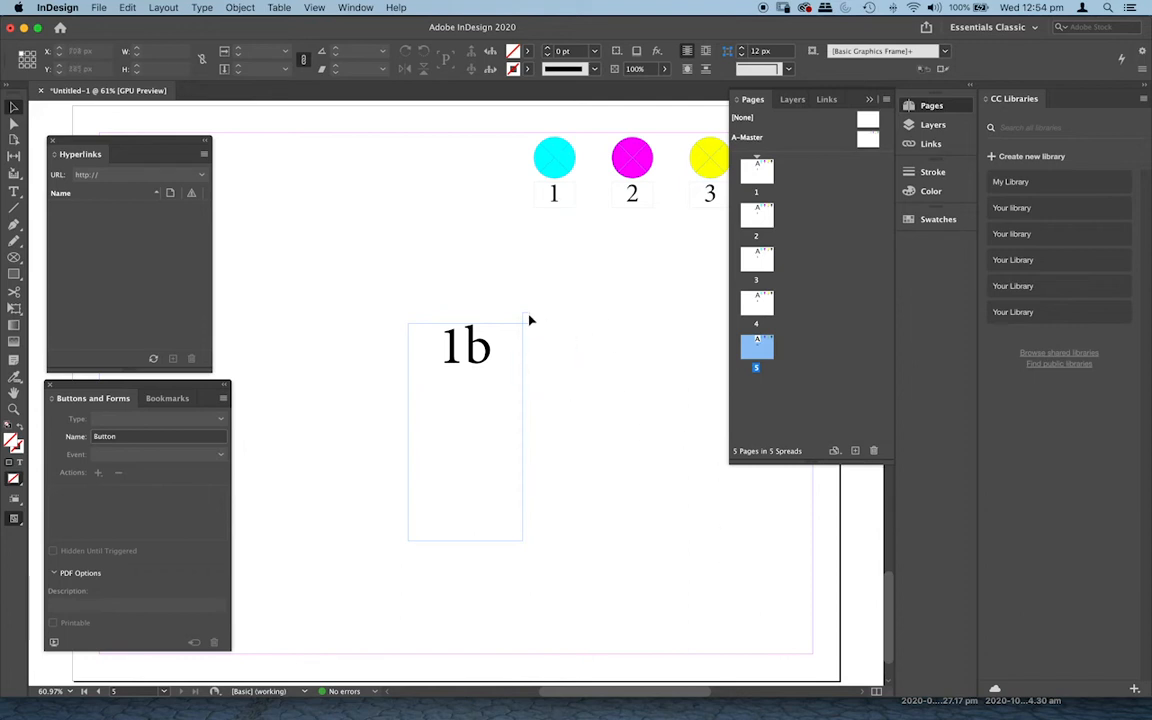
pyautogui.click(204, 154)
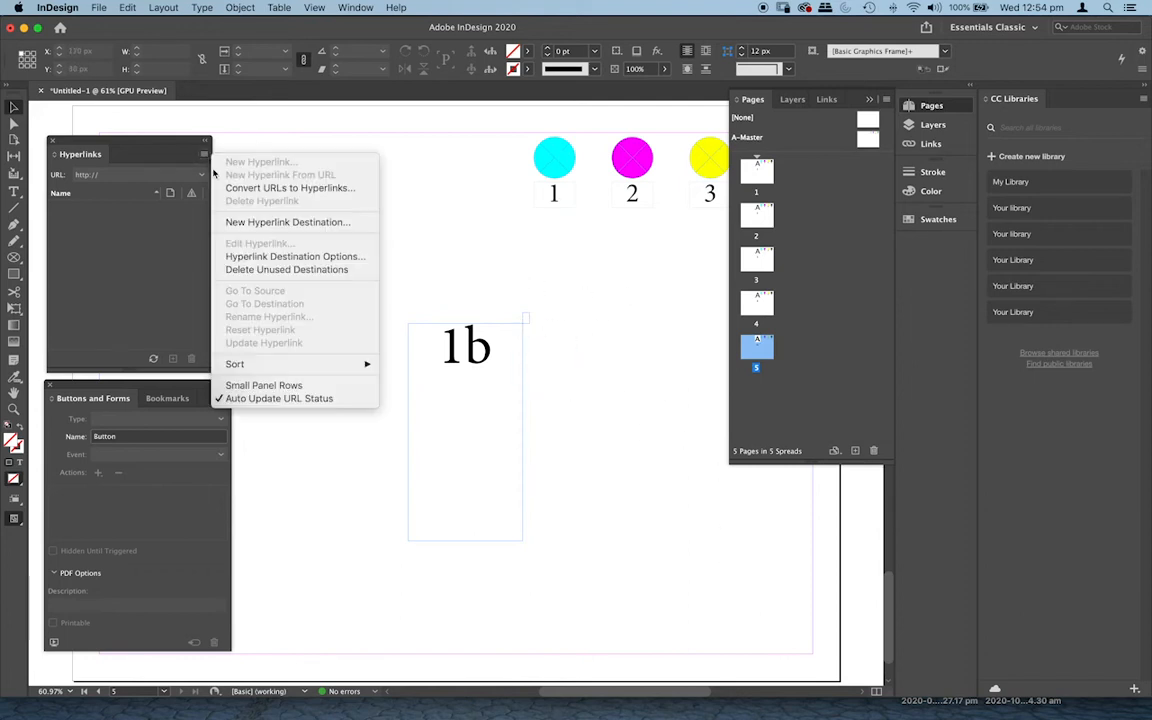
pyautogui.click(245, 222)
pyautogui.write('ONE-2')
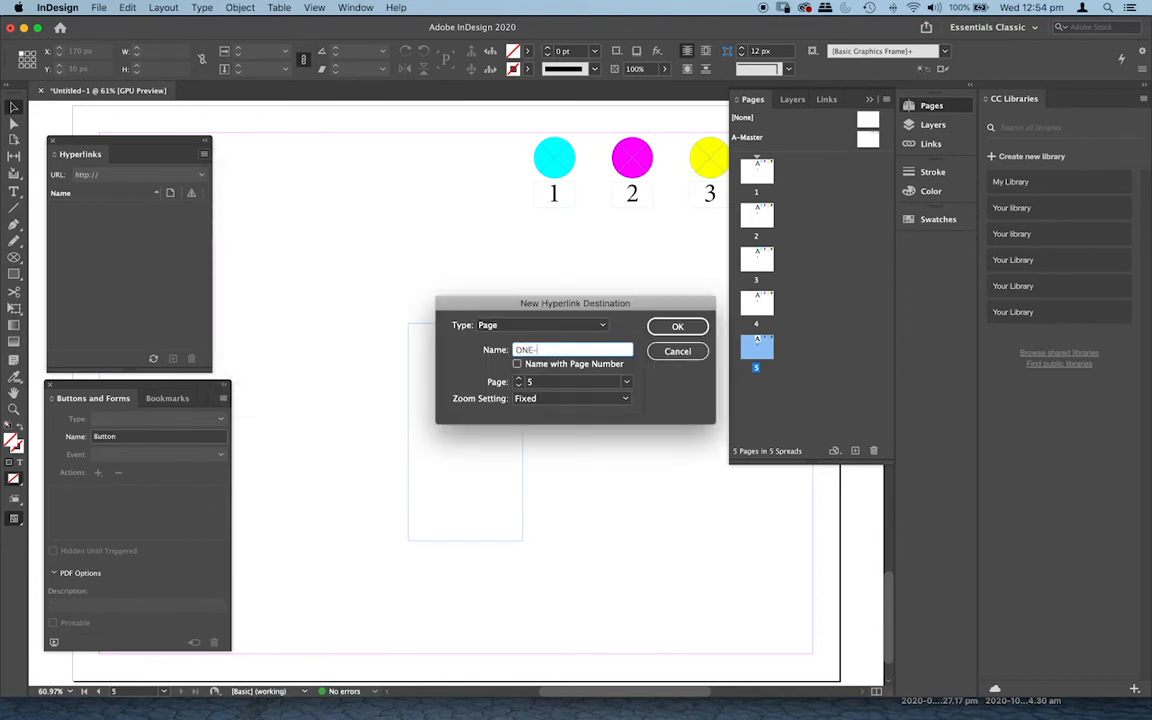
pyautogui.click(664, 326)
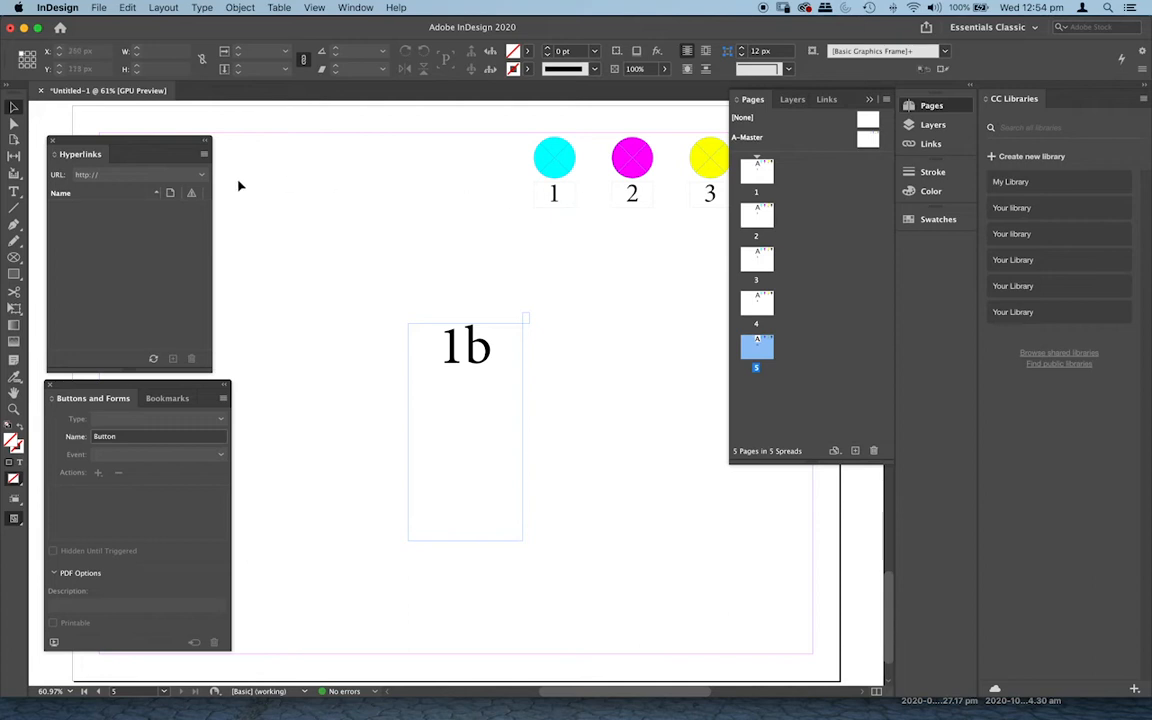
# Step: Collapse the Hyperlinks panel with Buttons and Forms moved up beneath it, and open A-Master for editing
pyautogui.doubleClick(80, 153)
pyautogui.moveTo(100, 389); pyautogui.dragTo(103, 186)
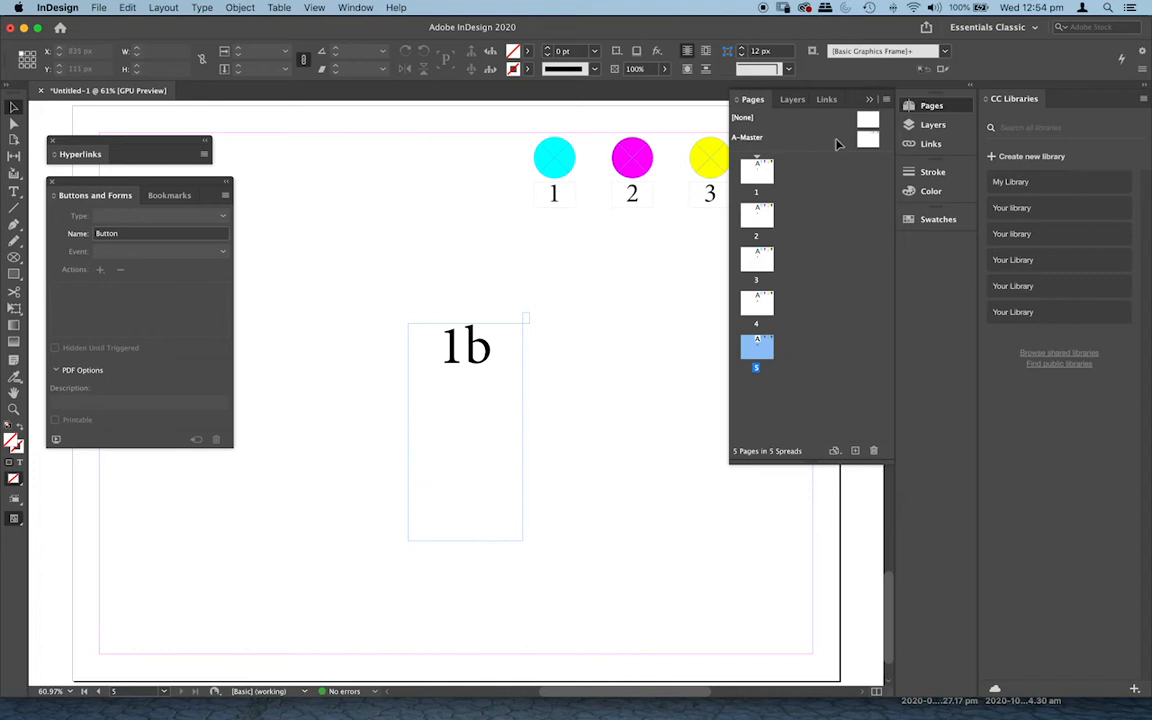
pyautogui.doubleClick(782, 134)
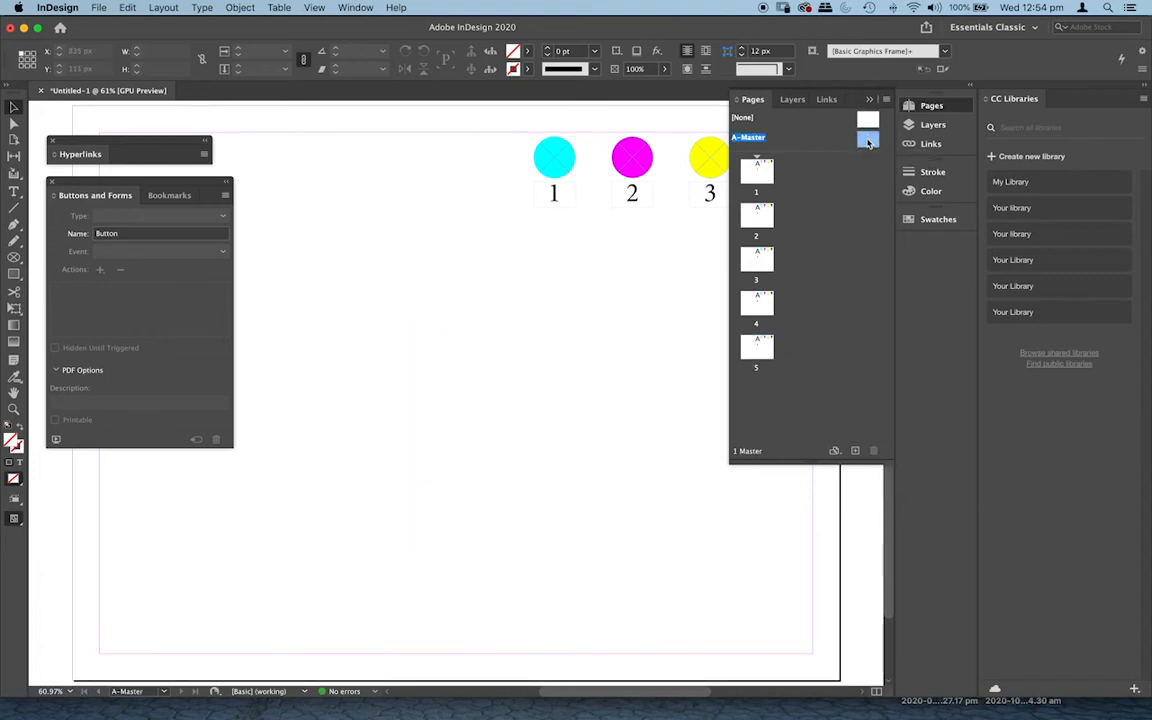
pyautogui.moveTo(612, 272); pyautogui.dragTo(463, 278)
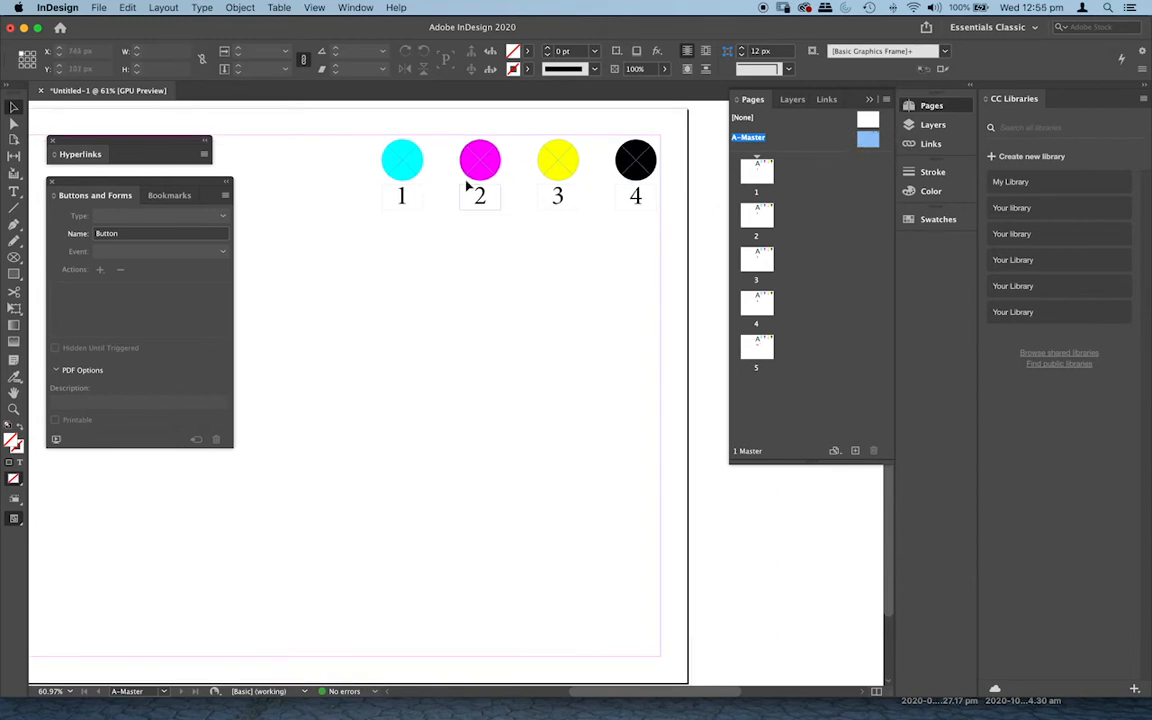
# Step: Group the cyan circle on A-Master with its number 1 text frame
pyautogui.click(402, 198)
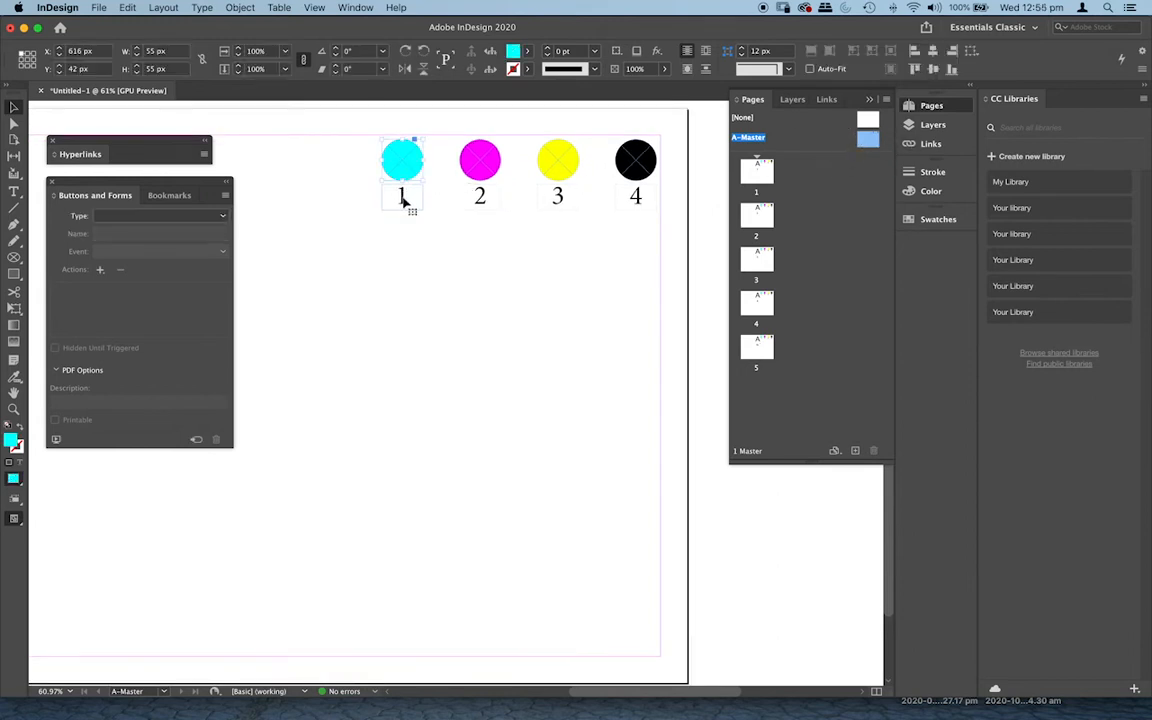
pyautogui.click(404, 172)
pyautogui.click(398, 161)
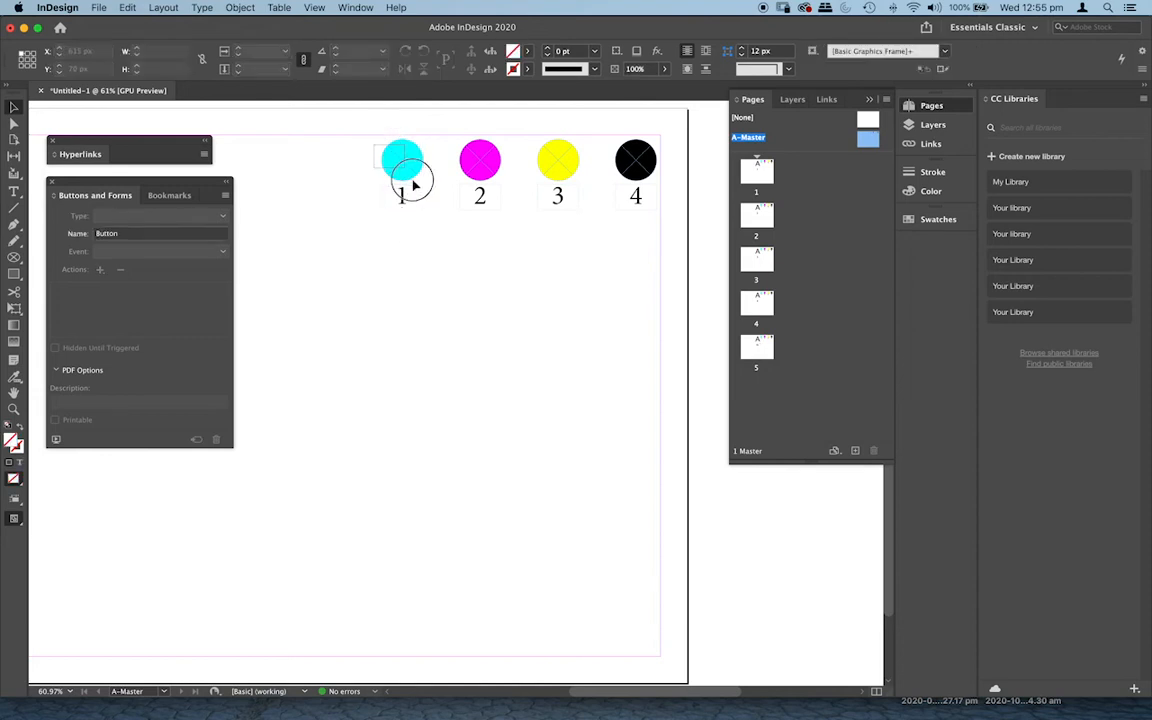
pyautogui.click(241, 8)
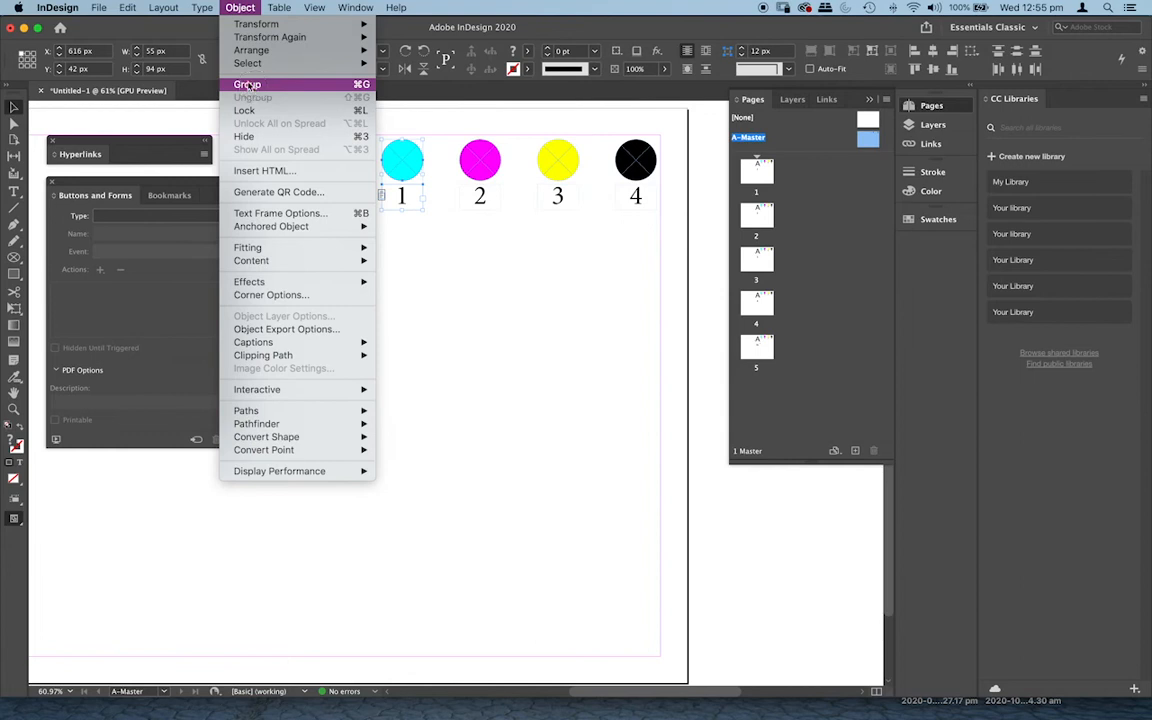
pyautogui.click(247, 85)
# Step: Group the magenta circle with its number 2 and the yellow circle with its number 3
pyautogui.moveTo(490, 203); pyautogui.dragTo(458, 193)
pyautogui.click(241, 8)
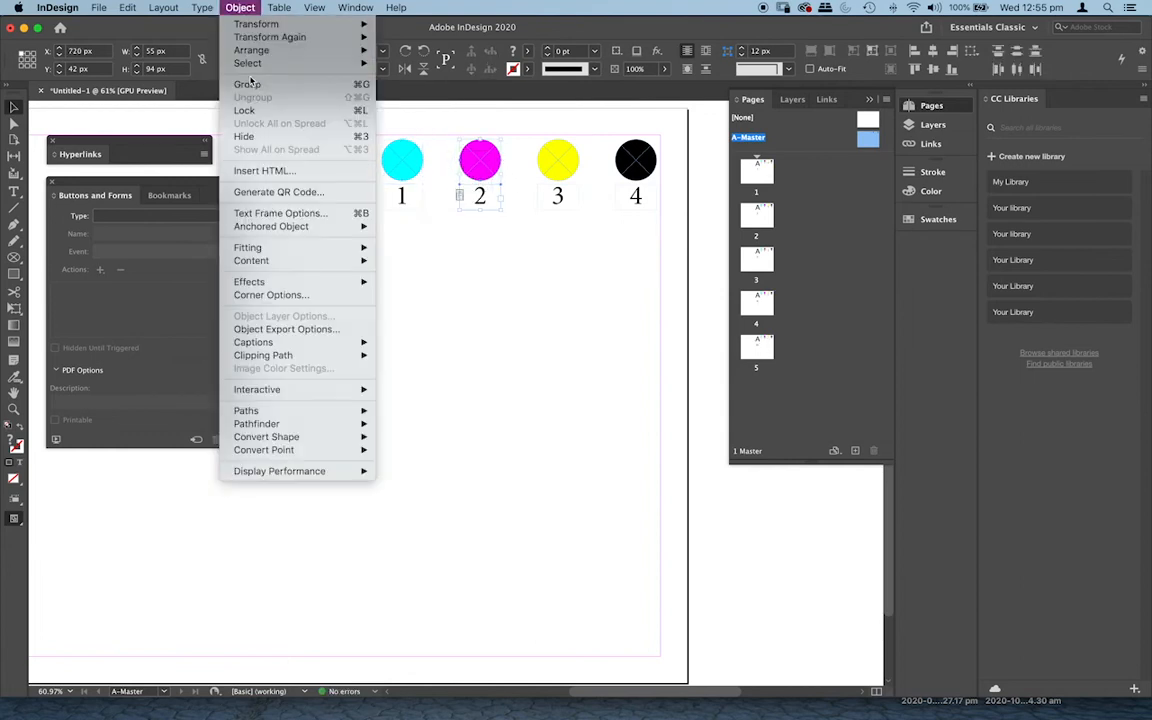
pyautogui.click(247, 84)
pyautogui.moveTo(561, 190); pyautogui.dragTo(546, 180)
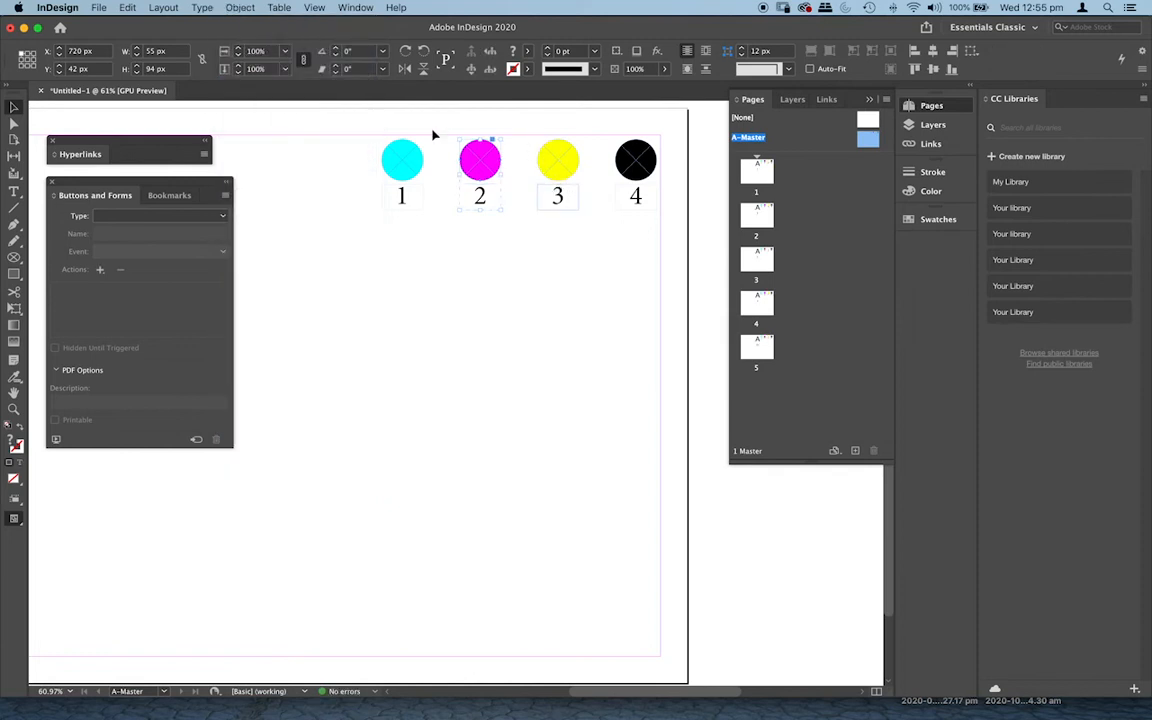
pyautogui.click(241, 8)
pyautogui.click(247, 84)
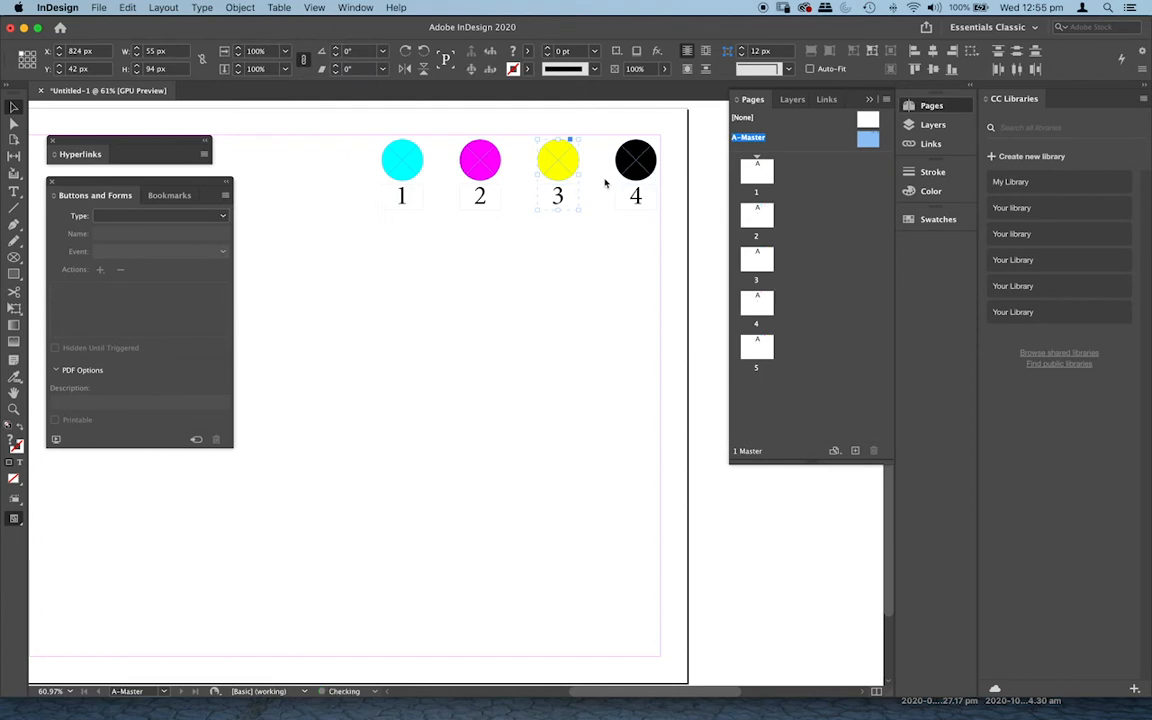
# Step: Group the black circle with its number 4 text frame
pyautogui.moveTo(645, 206); pyautogui.dragTo(638, 188)
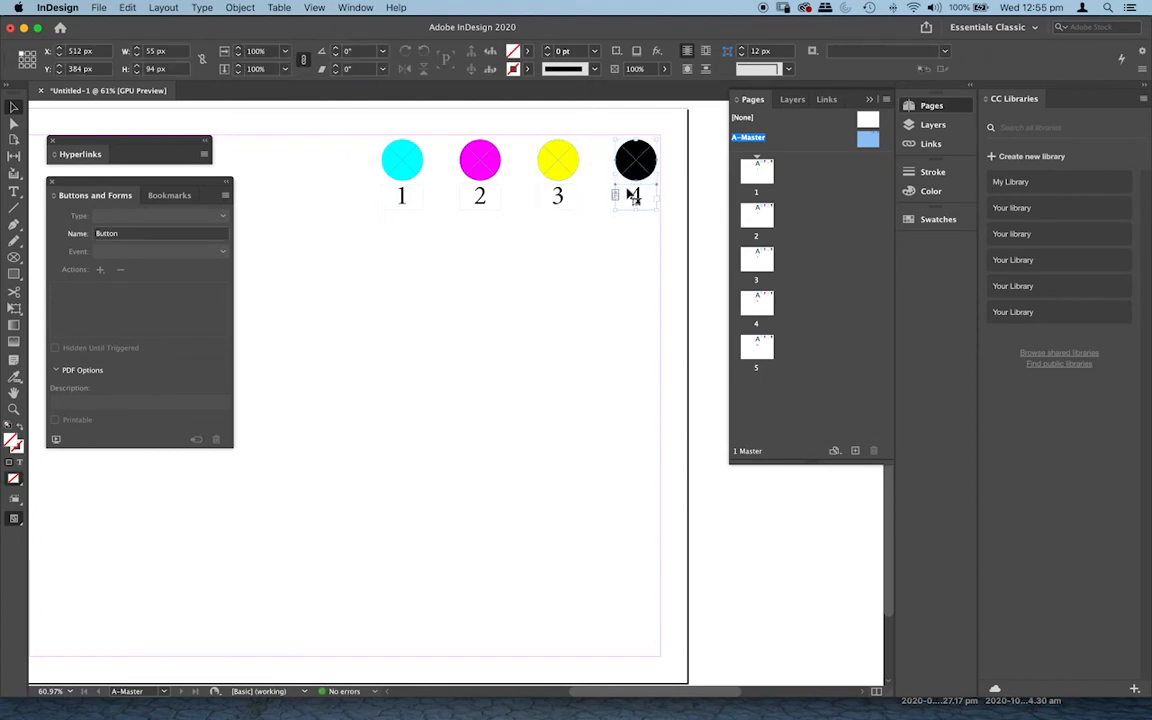
pyautogui.click(241, 8)
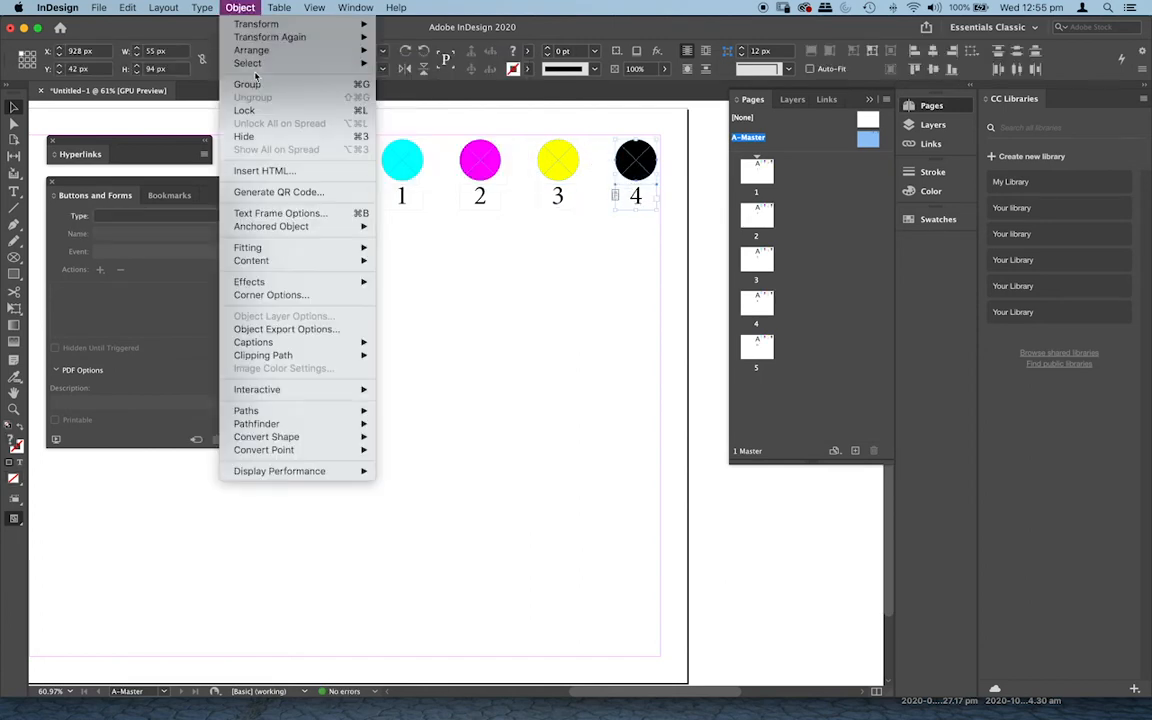
pyautogui.click(270, 83)
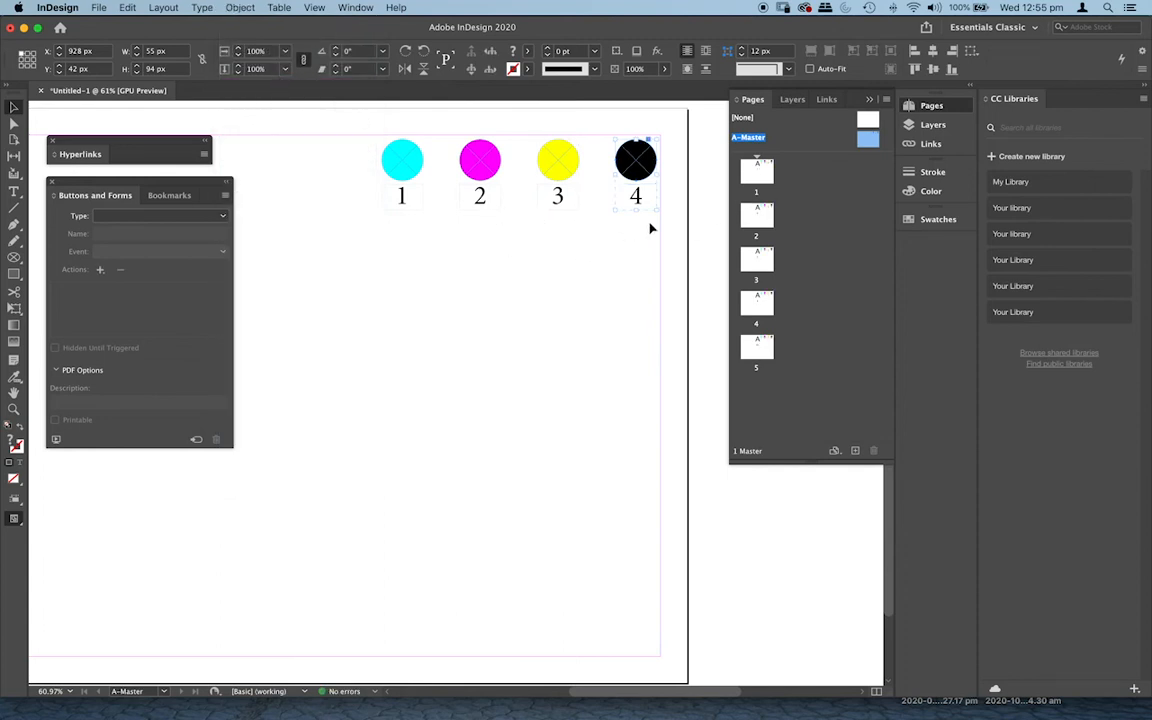
# Step: Convert the cyan circle group into a button named one_btn
pyautogui.click(410, 178)
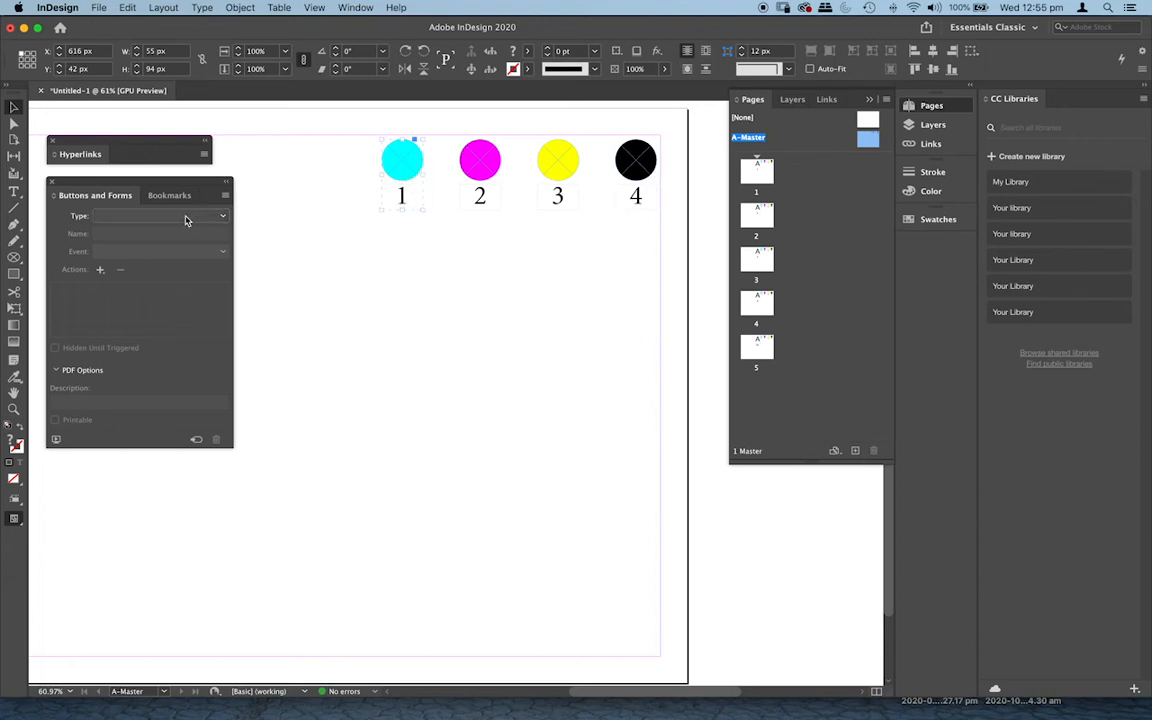
pyautogui.click(219, 219)
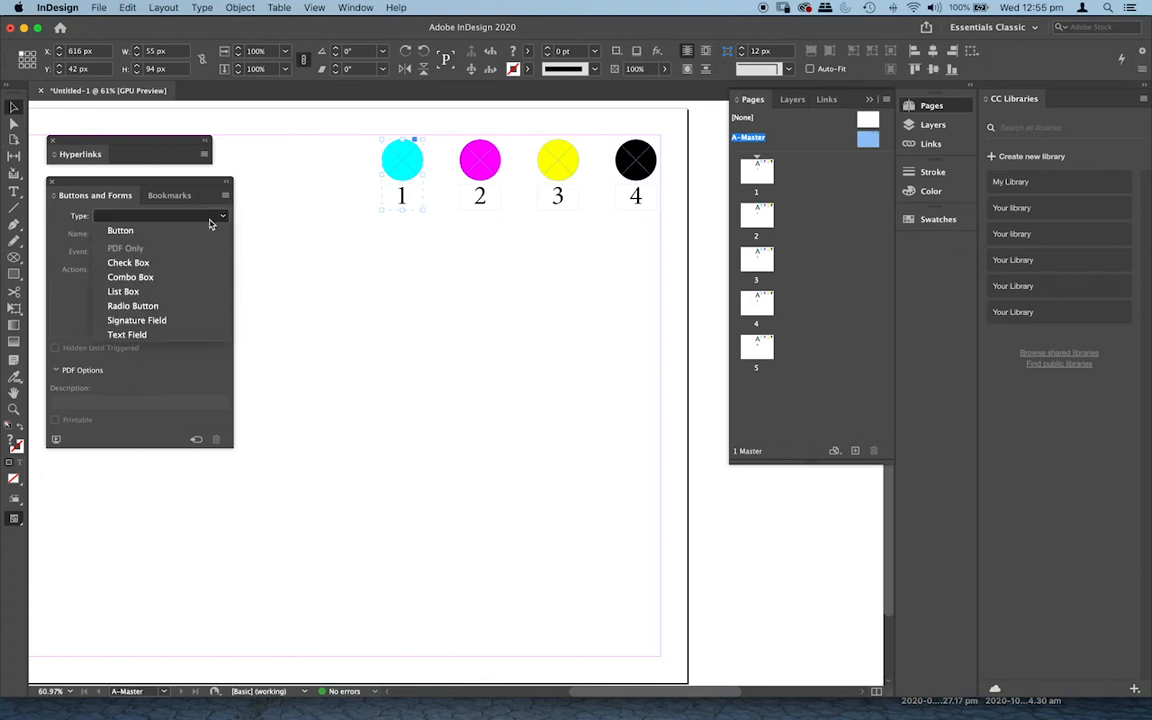
pyautogui.click(143, 232)
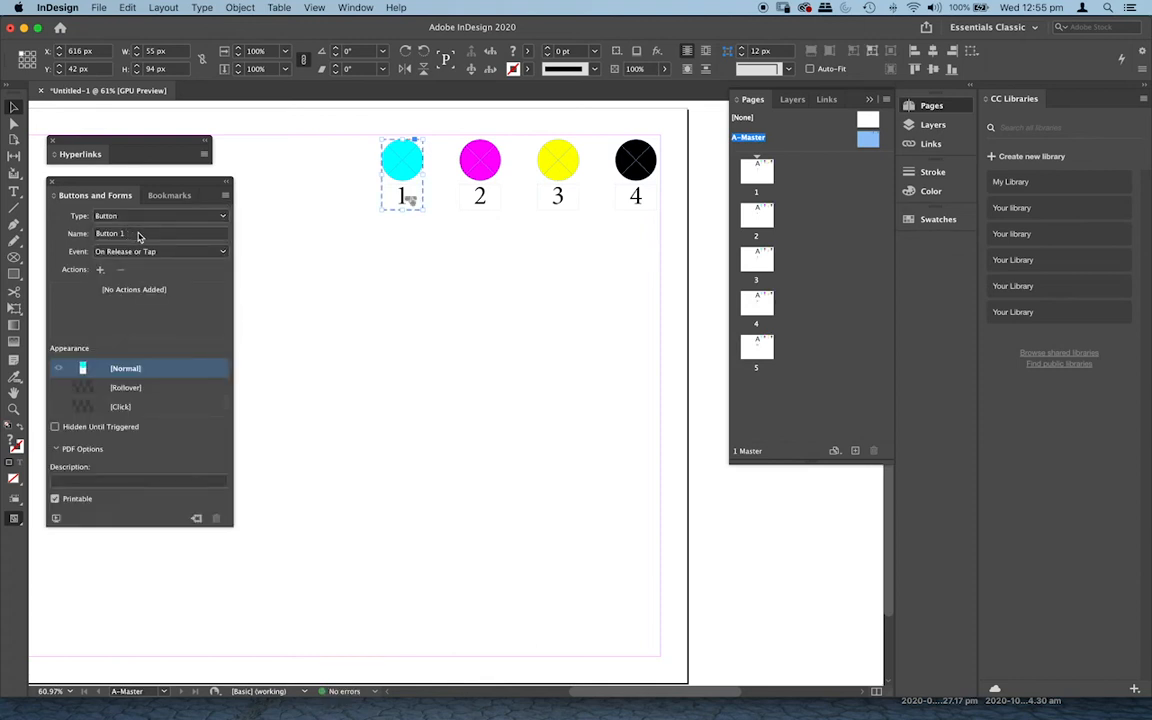
pyautogui.click(136, 233)
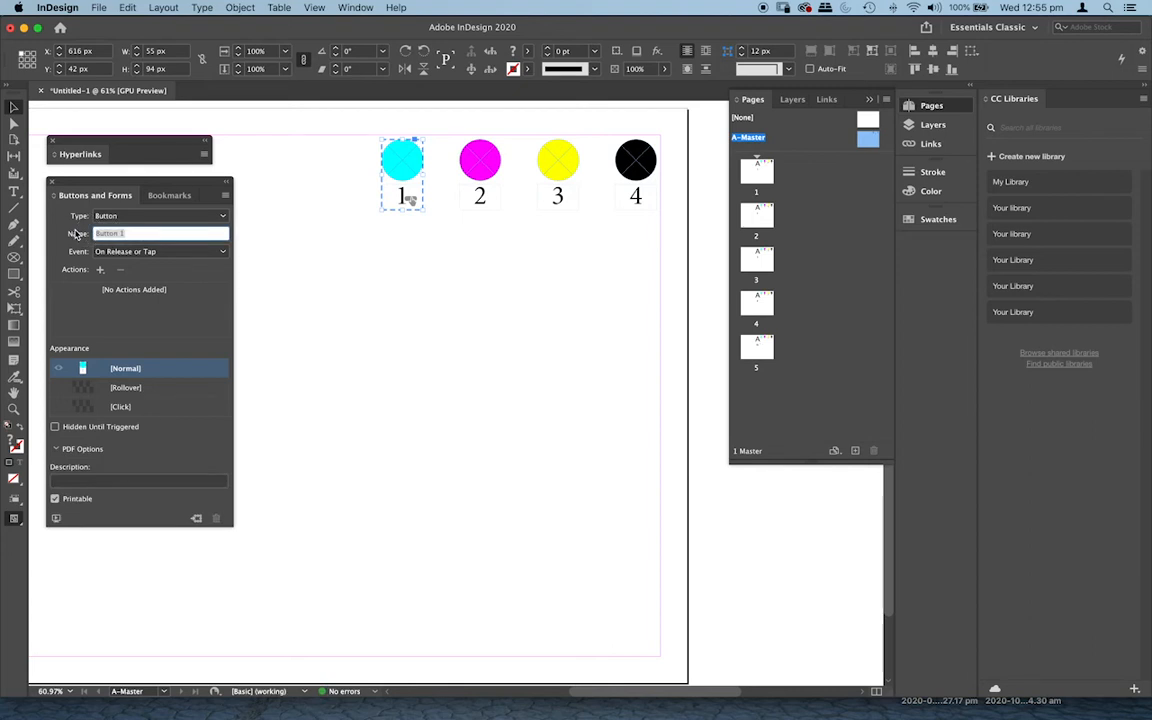
pyautogui.write('c')
pyautogui.click(161, 233)
# Step: Add a Go To Destination action to the cyan button with ONE as its destination
pyautogui.click(100, 270)
pyautogui.click(149, 276)
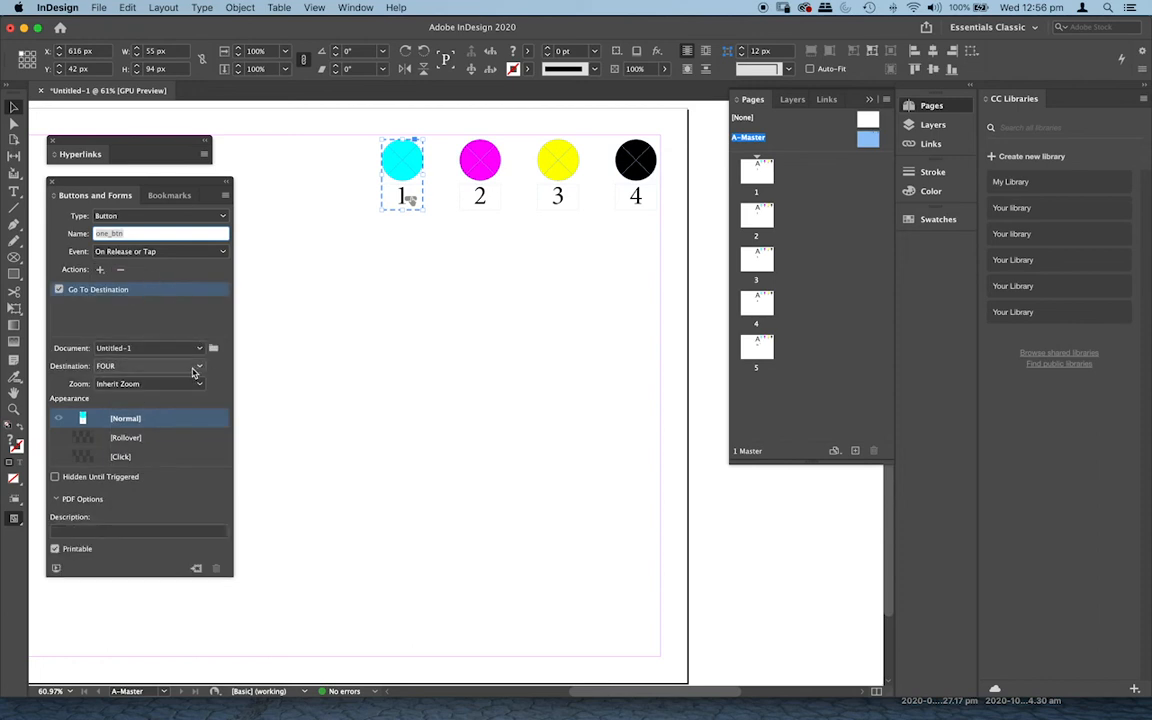
pyautogui.click(197, 369)
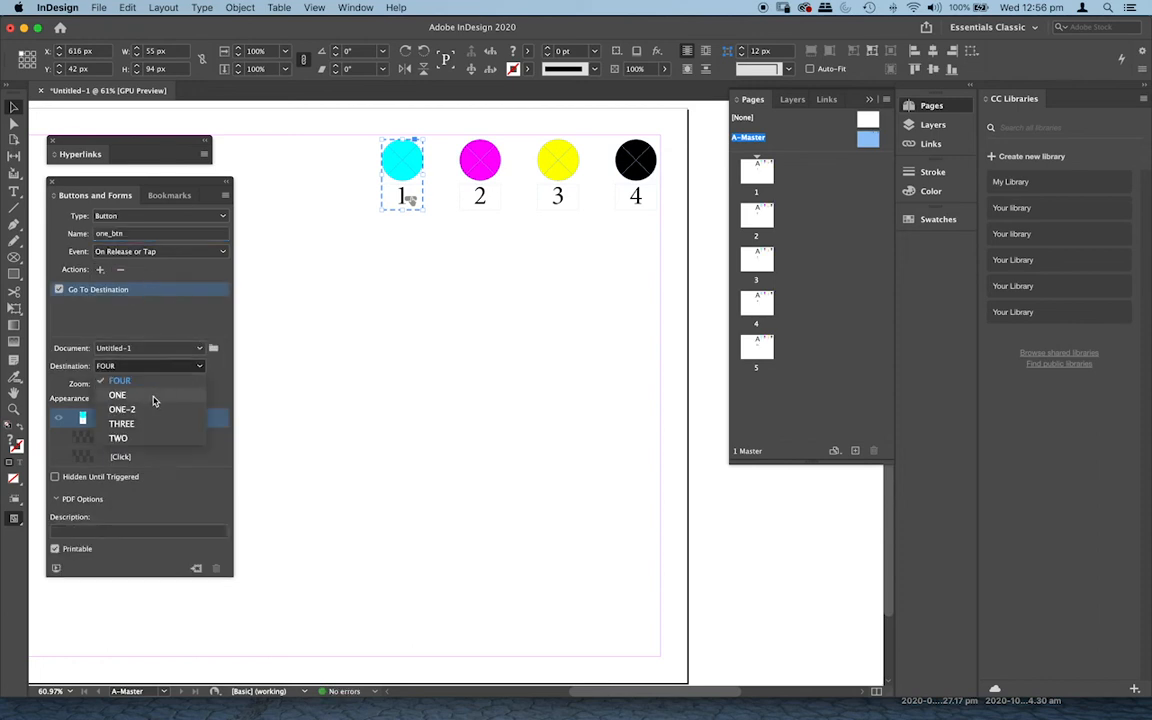
pyautogui.click(148, 396)
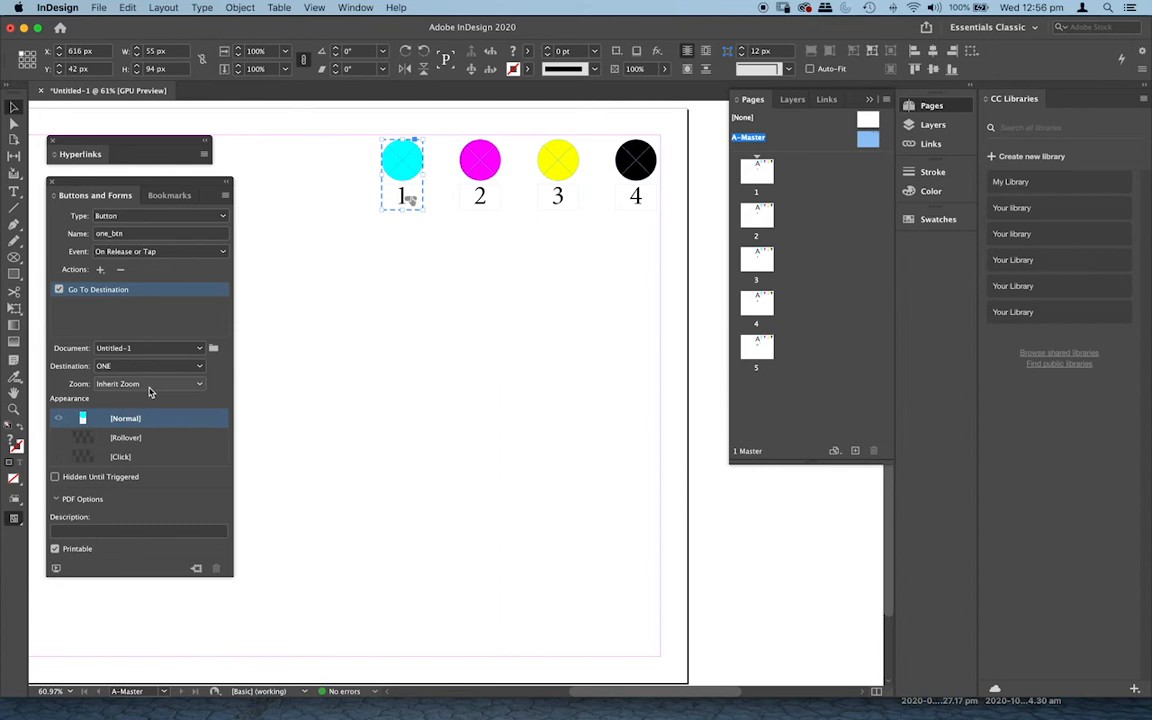
# Step: Add a Rollover appearance to the cyan button and set the number 1 frame's opacity to 0% in the Normal appearance
pyautogui.click(123, 444)
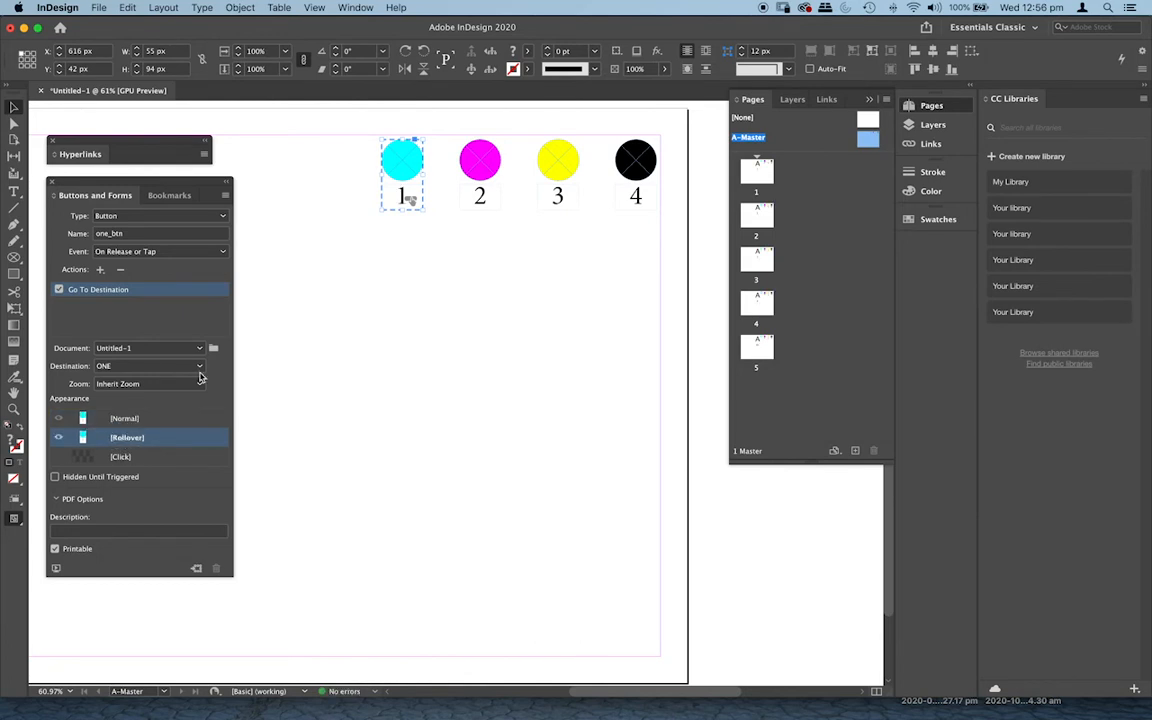
pyautogui.click(122, 420)
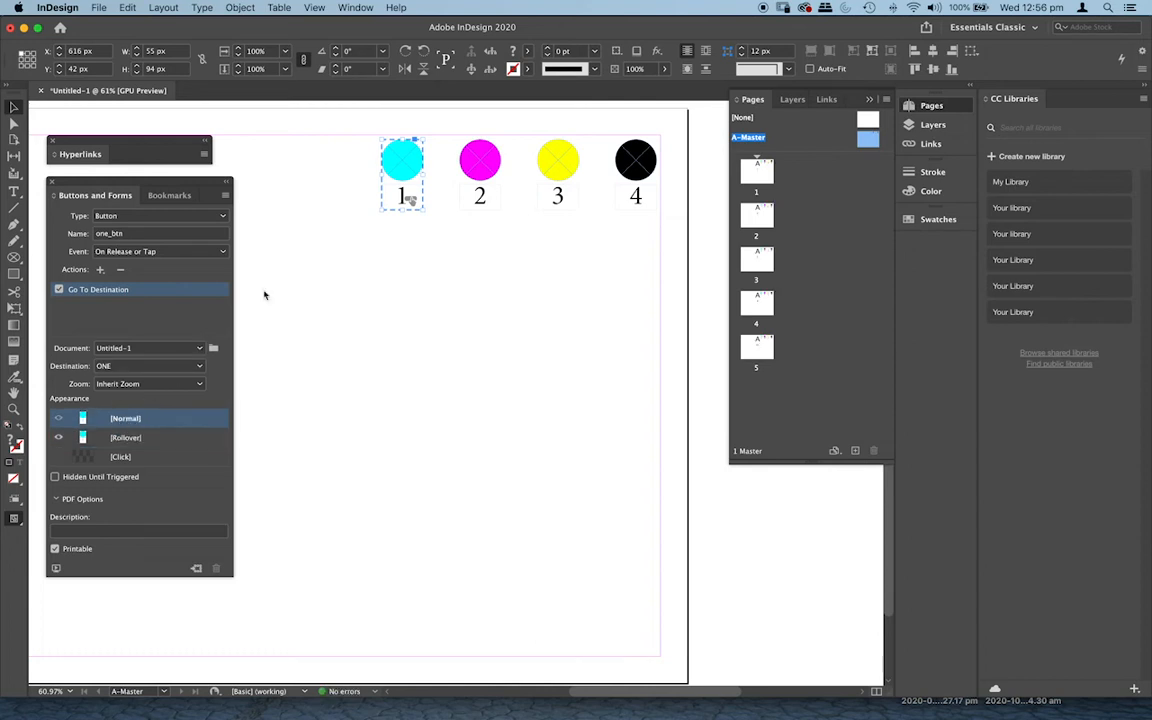
pyautogui.doubleClick(406, 197)
pyautogui.click(665, 70)
pyautogui.moveTo(668, 86); pyautogui.dragTo(506, 115)
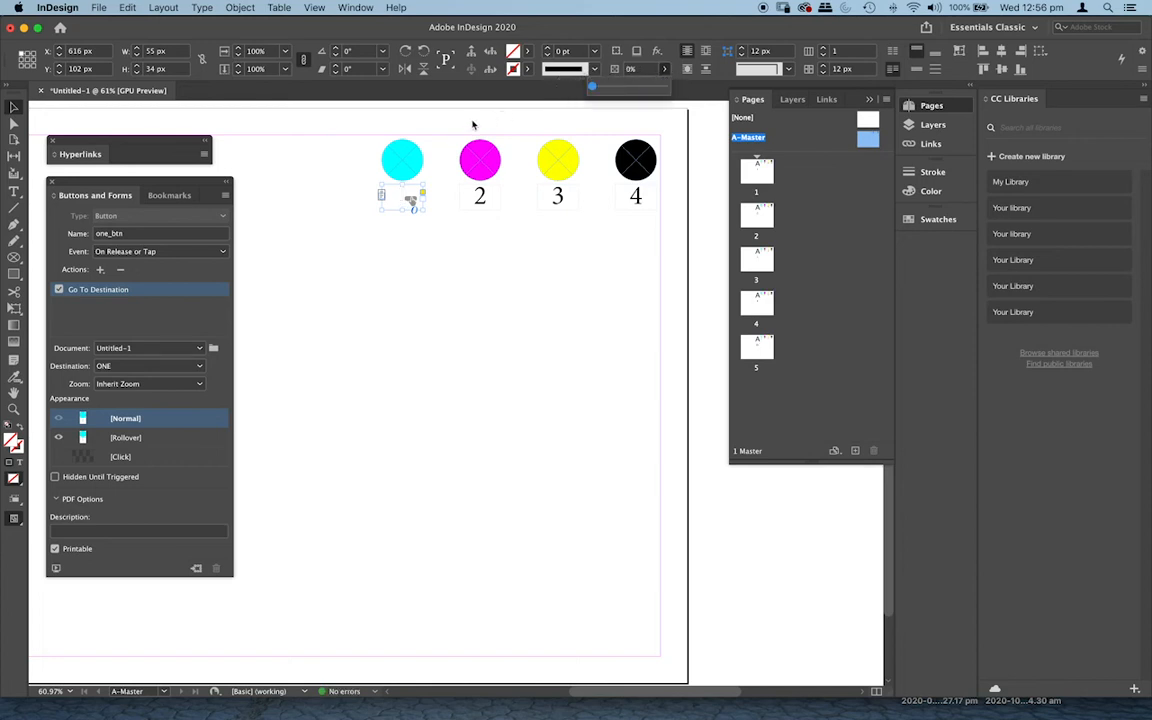
# Step: Swap the cyan circle's fill and stroke in the Normal appearance and compare it with the Rollover appearance
pyautogui.click(390, 167)
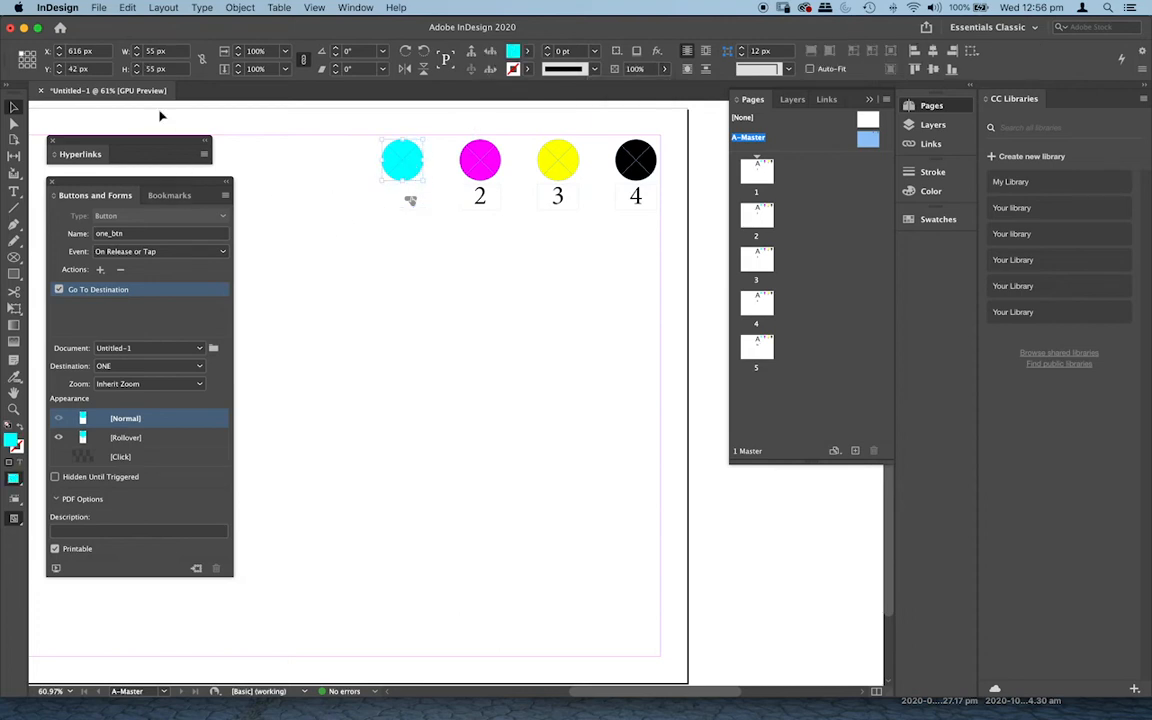
pyautogui.click(24, 426)
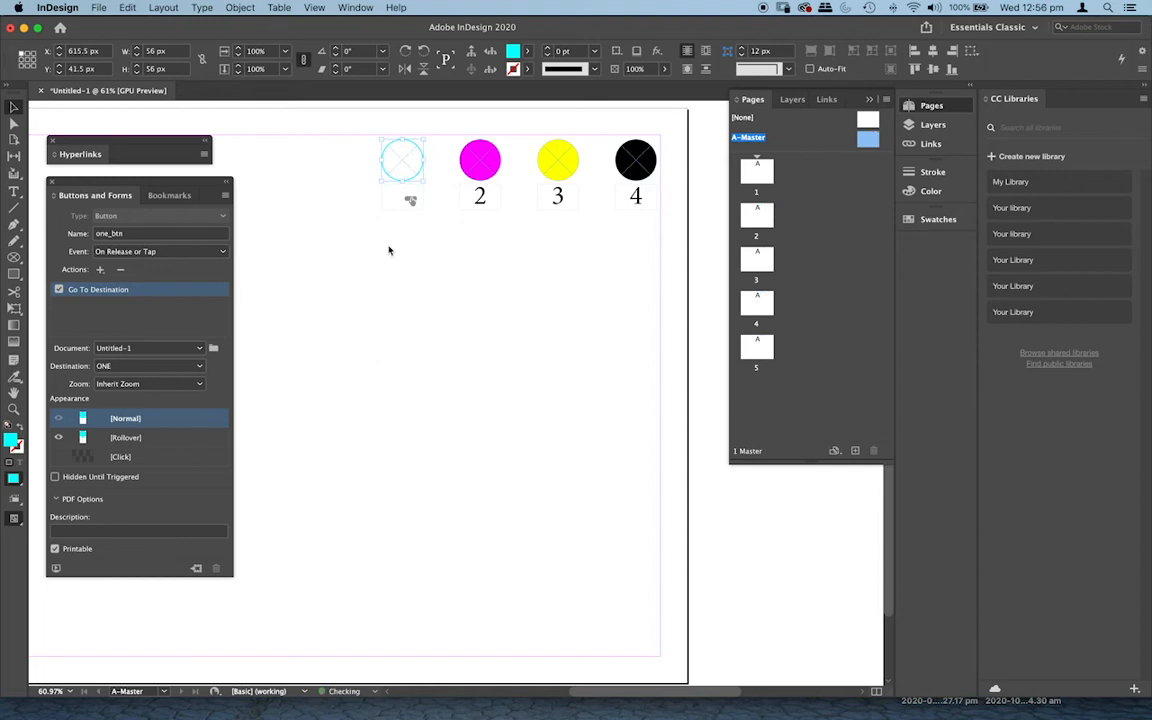
pyautogui.click(134, 439)
pyautogui.click(140, 420)
pyautogui.click(135, 438)
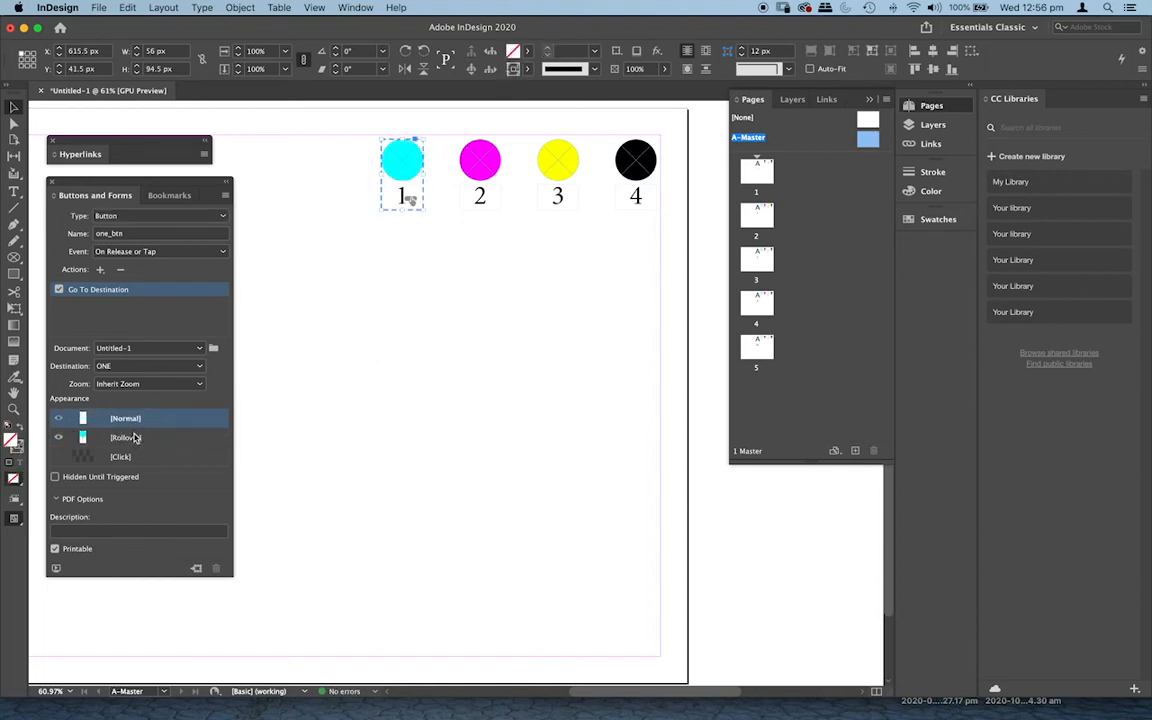
pyautogui.click(141, 418)
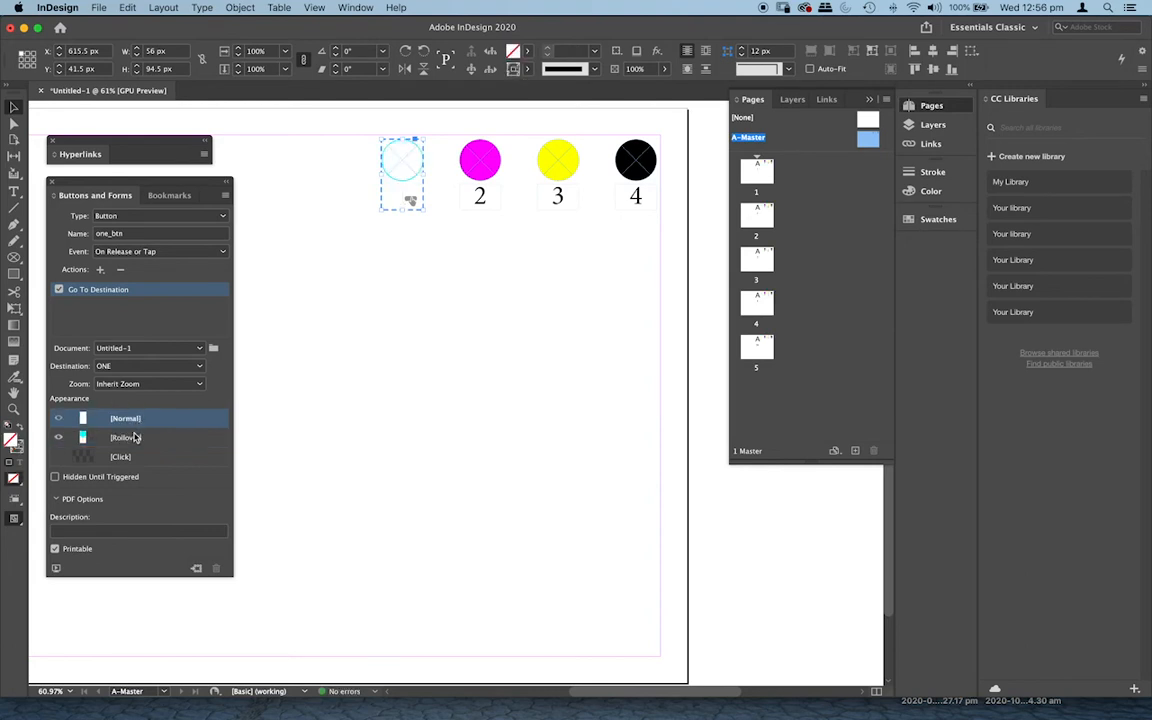
pyautogui.click(135, 438)
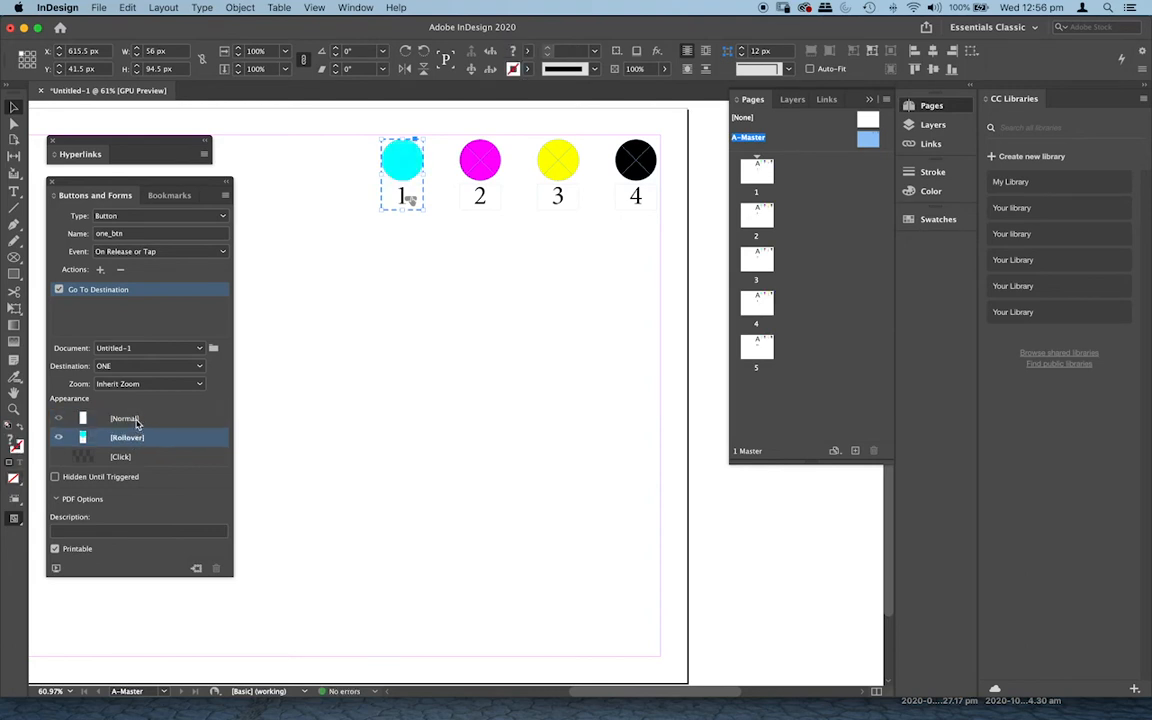
pyautogui.click(137, 420)
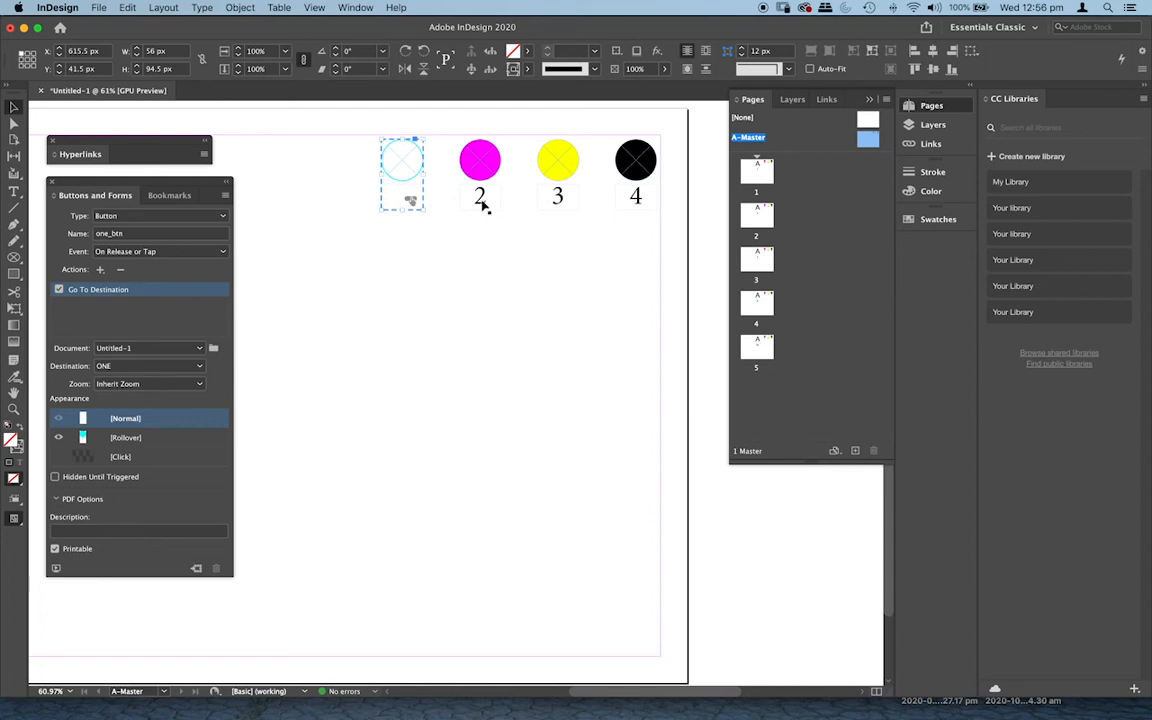
# Step: Convert the magenta circle group into a button named two_btn
pyautogui.click(484, 168)
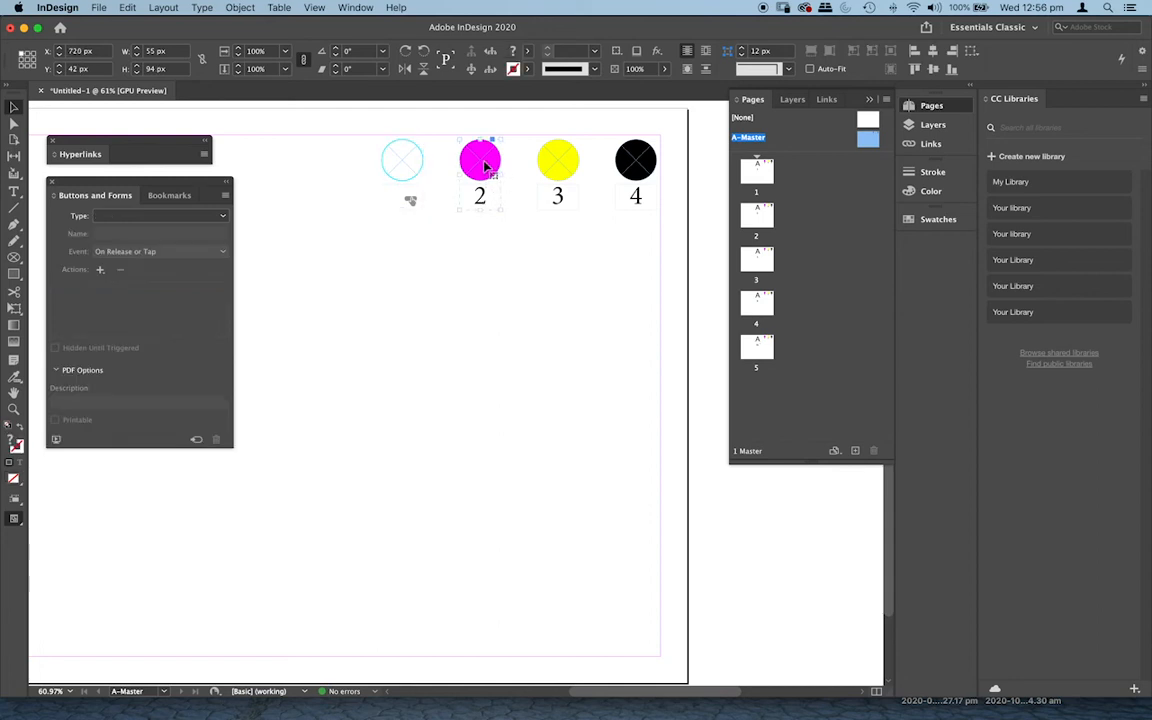
pyautogui.click(213, 216)
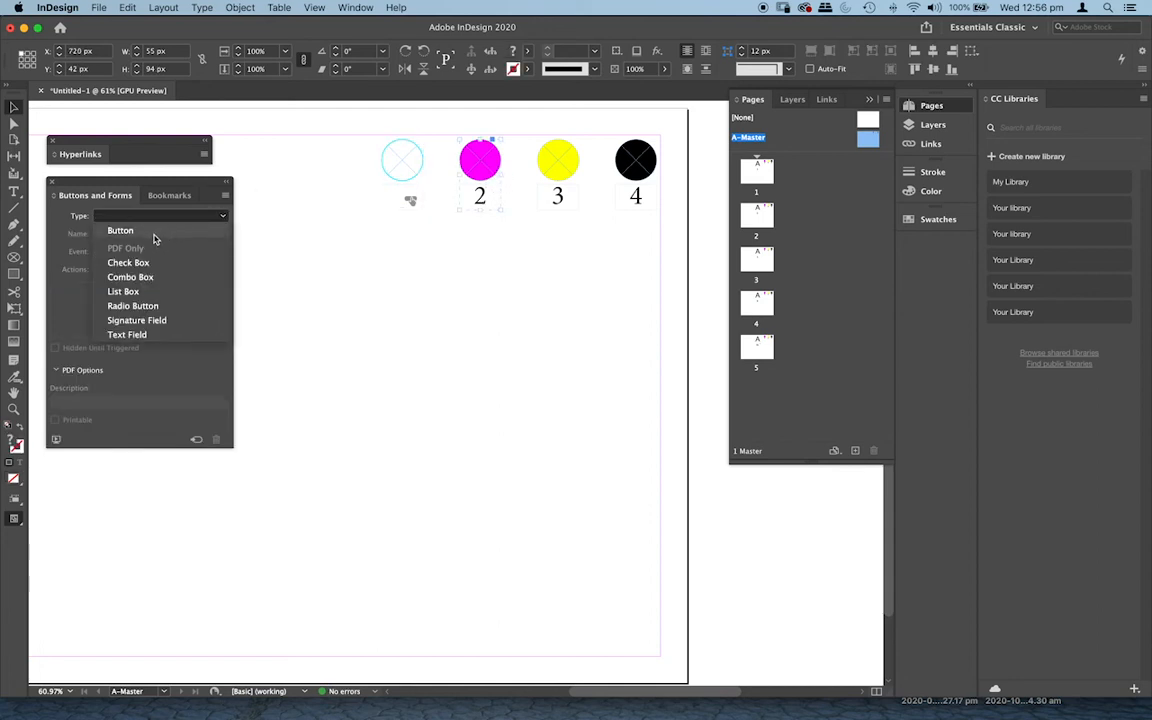
pyautogui.click(154, 235)
pyautogui.moveTo(155, 237); pyautogui.dragTo(72, 238)
pyautogui.press('BackSpace')
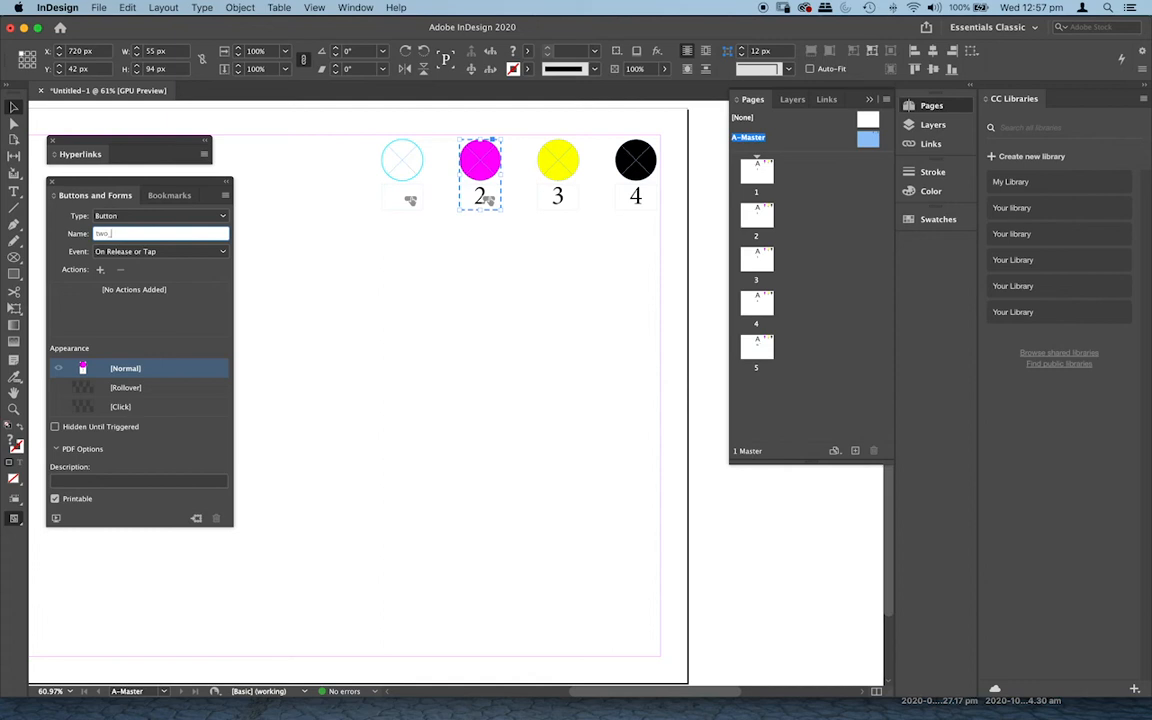
# Step: Add a Go To Destination action with TWO as its destination and a Rollover appearance to the magenta button
pyautogui.click(100, 269)
pyautogui.click(157, 275)
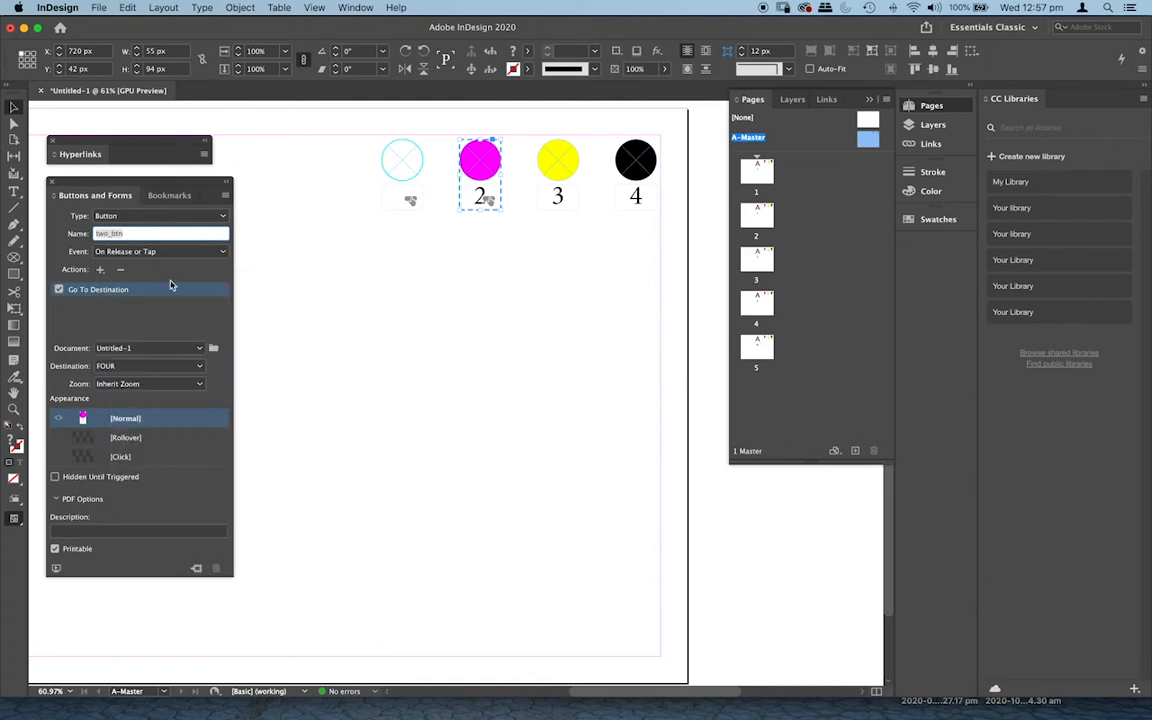
pyautogui.click(156, 369)
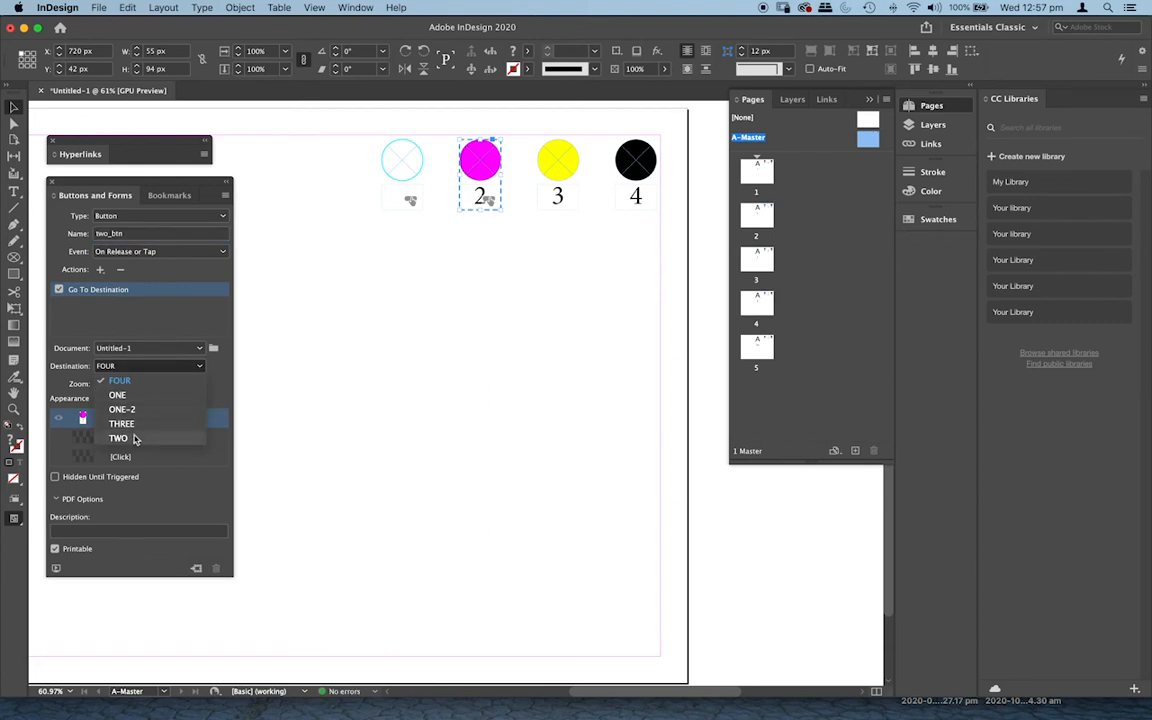
pyautogui.click(136, 440)
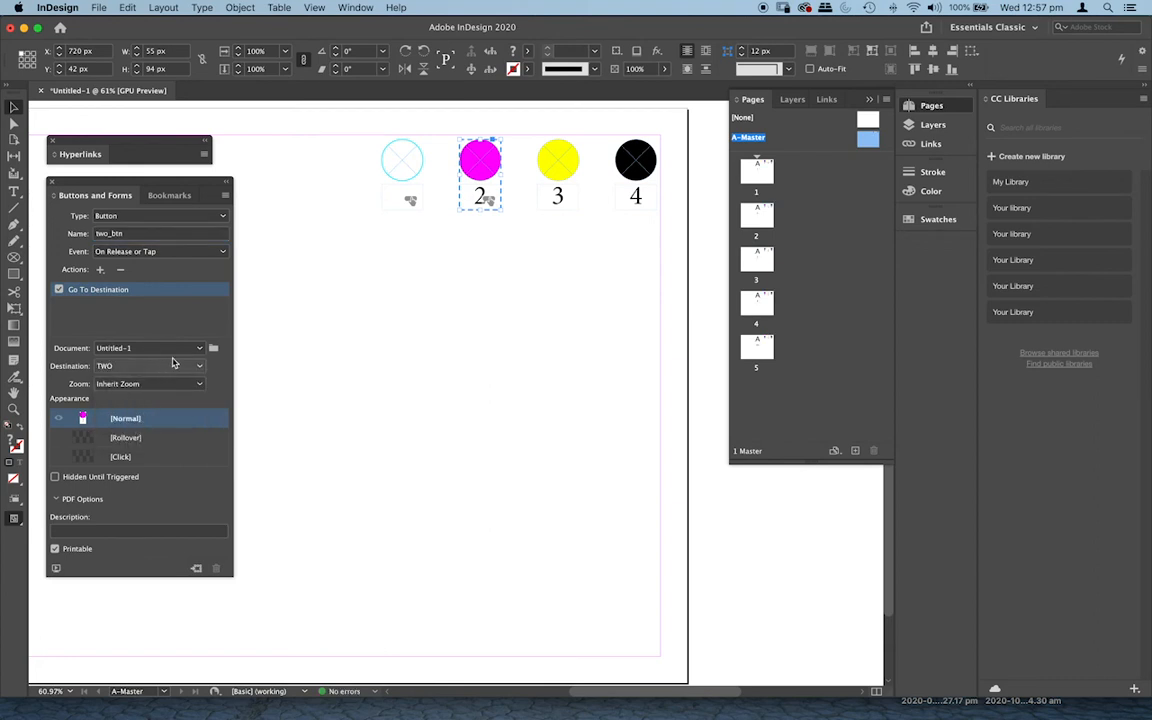
pyautogui.click(122, 440)
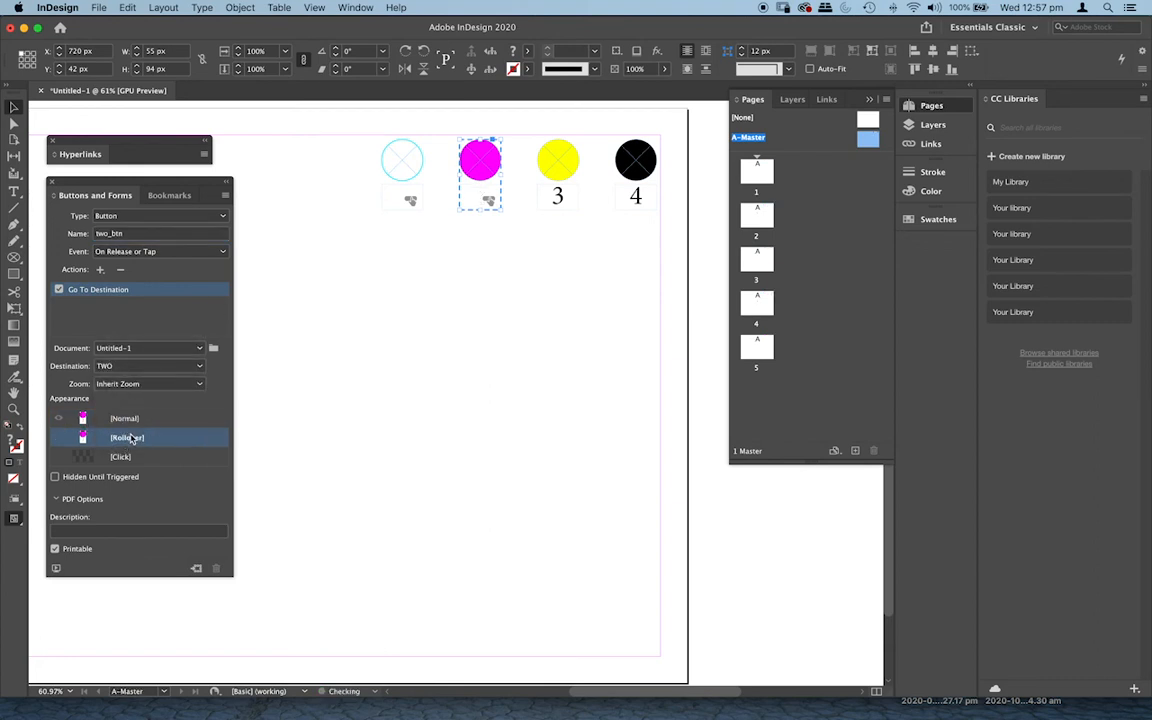
# Step: In the magenta button's Normal appearance, set the number 2 frame's opacity to 0% and swap the circle's fill and stroke
pyautogui.click(126, 419)
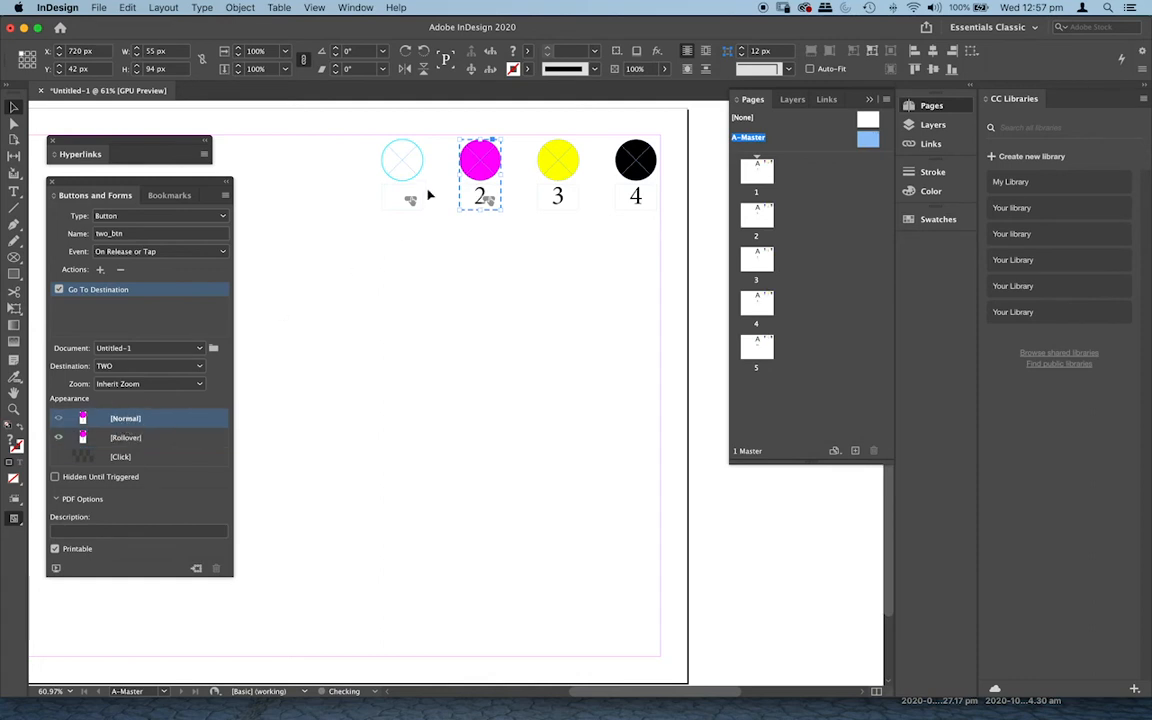
pyautogui.doubleClick(481, 197)
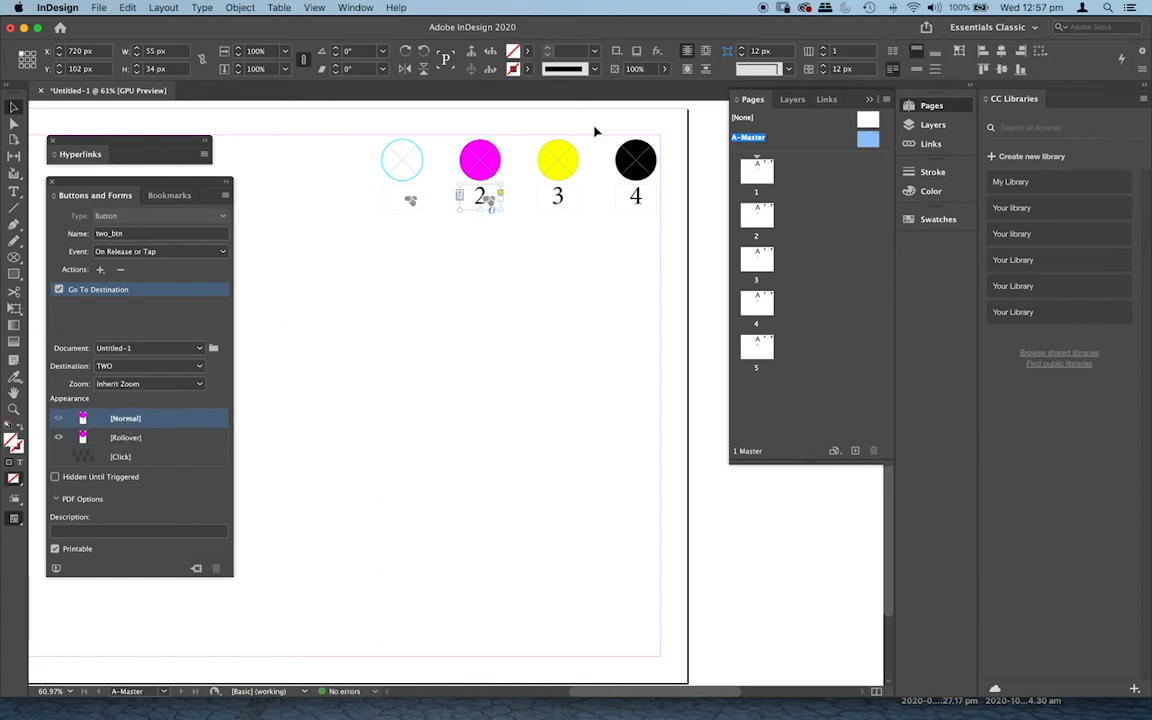
pyautogui.click(665, 70)
pyautogui.moveTo(666, 88); pyautogui.dragTo(553, 101)
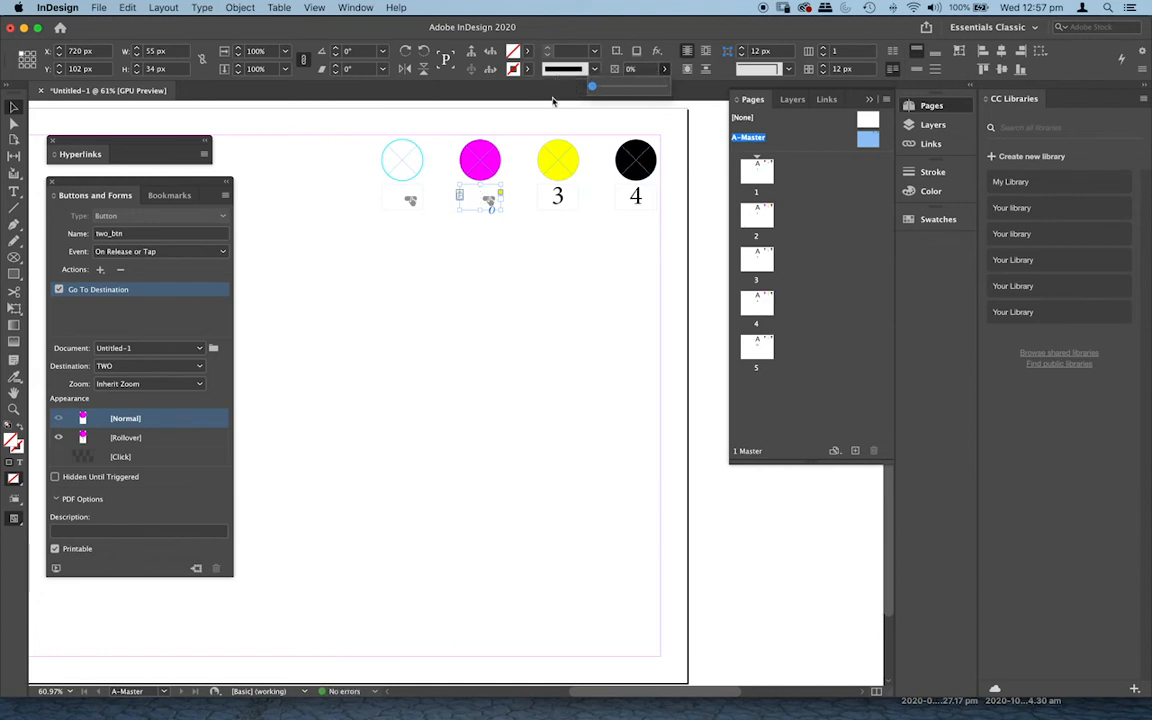
pyautogui.click(490, 168)
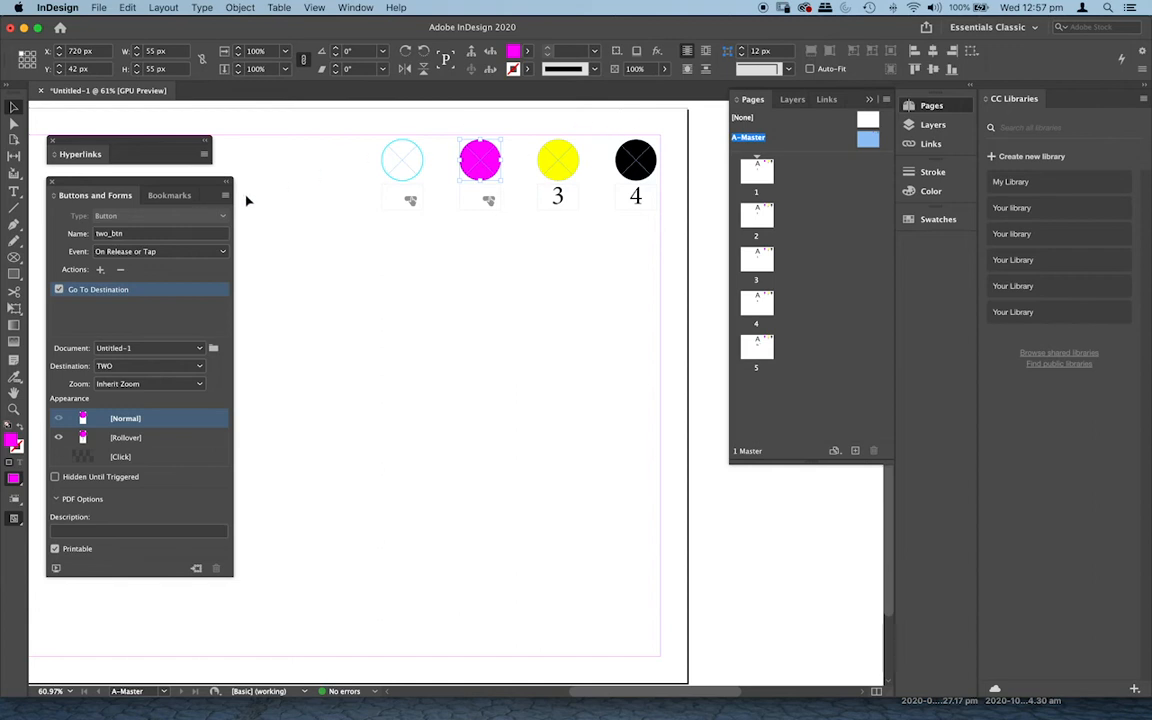
pyautogui.click(20, 428)
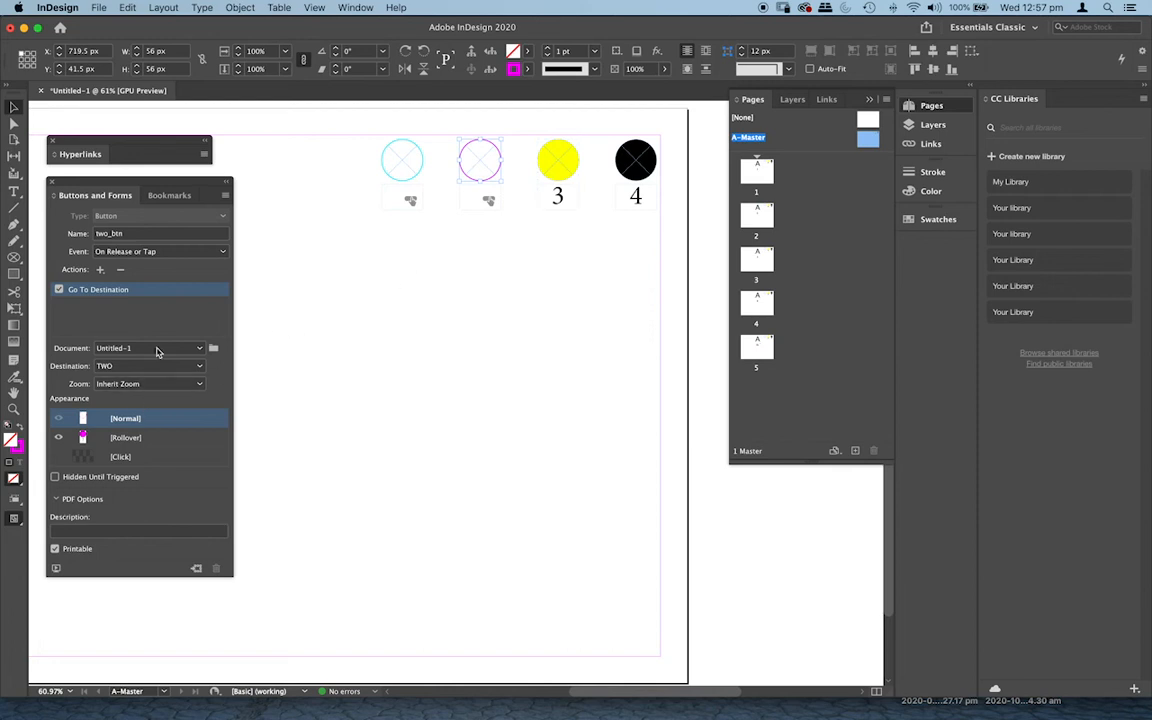
# Step: Convert the yellow circle group into a button named three_btn
pyautogui.click(540, 188)
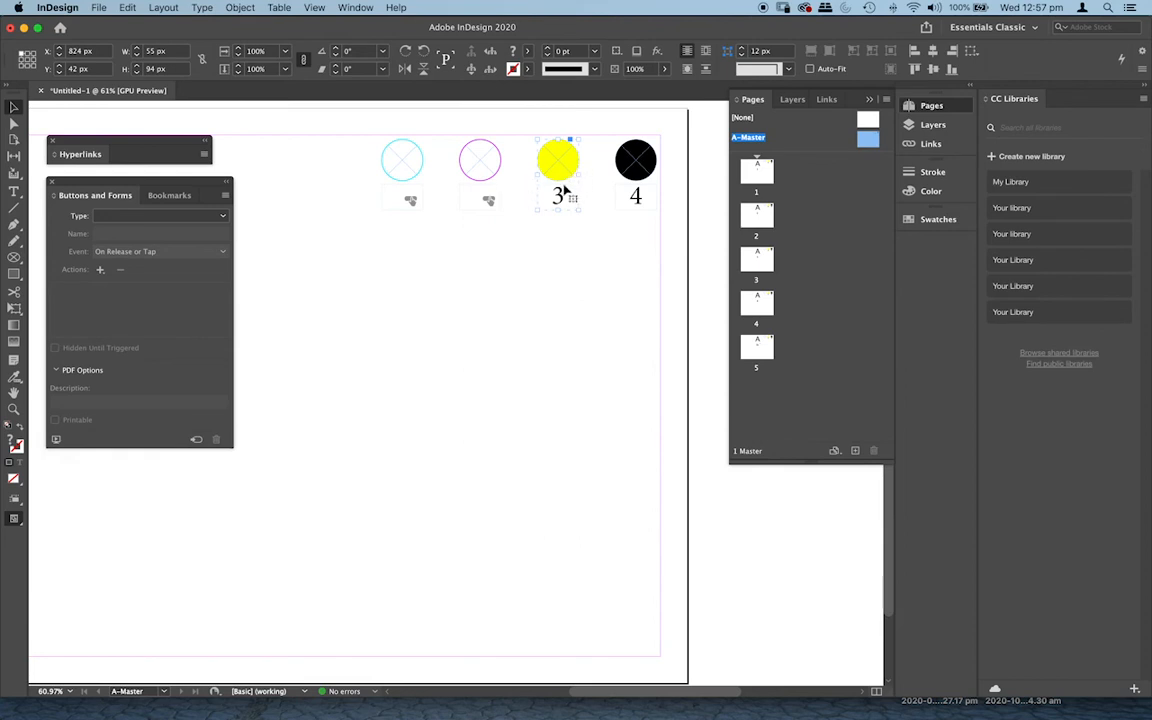
pyautogui.click(198, 216)
pyautogui.click(152, 230)
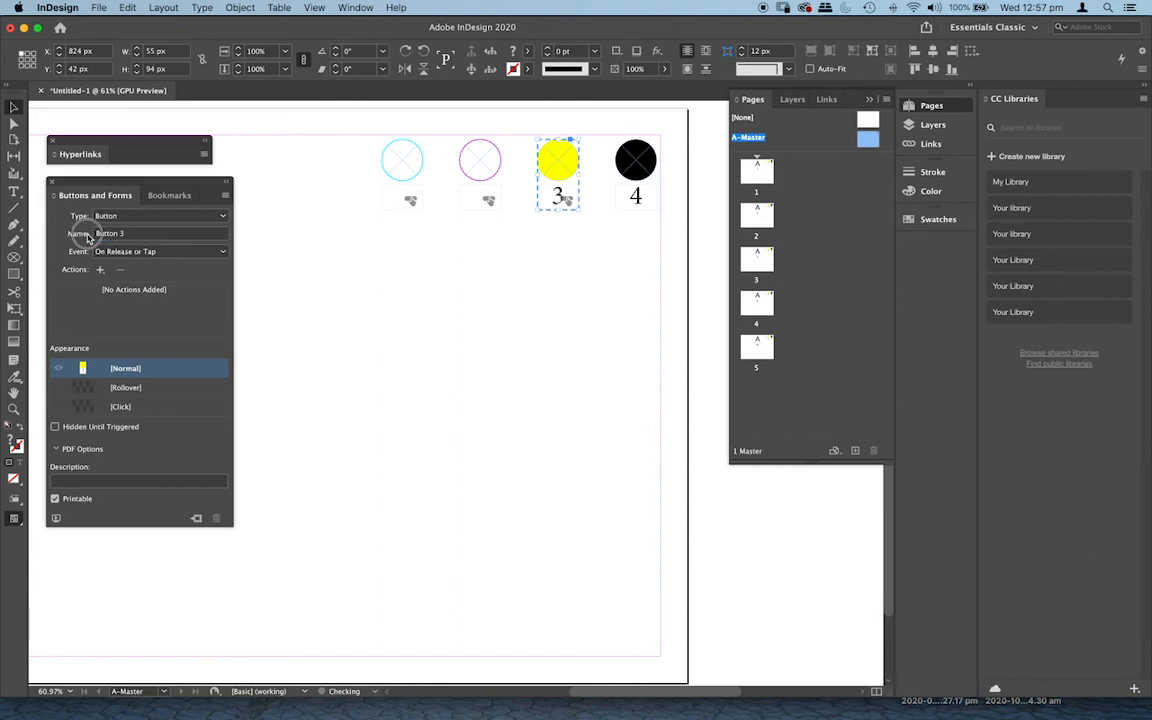
pyautogui.click(110, 230)
pyautogui.write('thr')
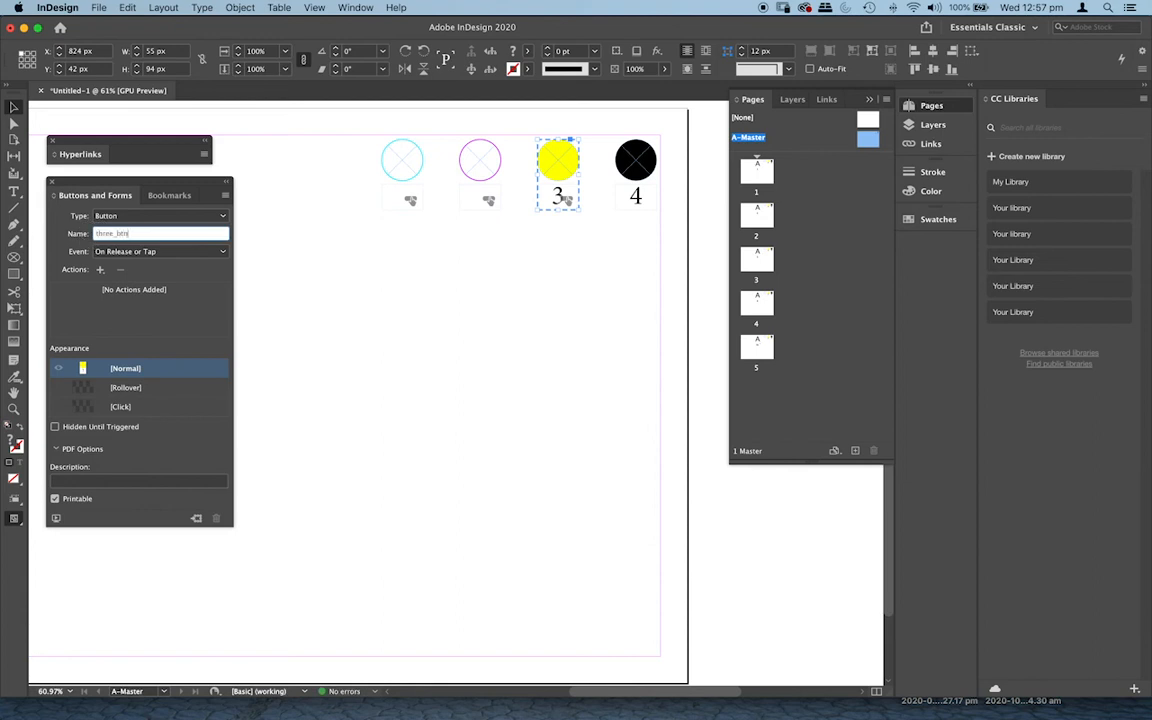
pyautogui.write('ee_btn')
# Step: Add a Go To Destination action with THREE as its destination and a Rollover appearance to the yellow button
pyautogui.click(100, 269)
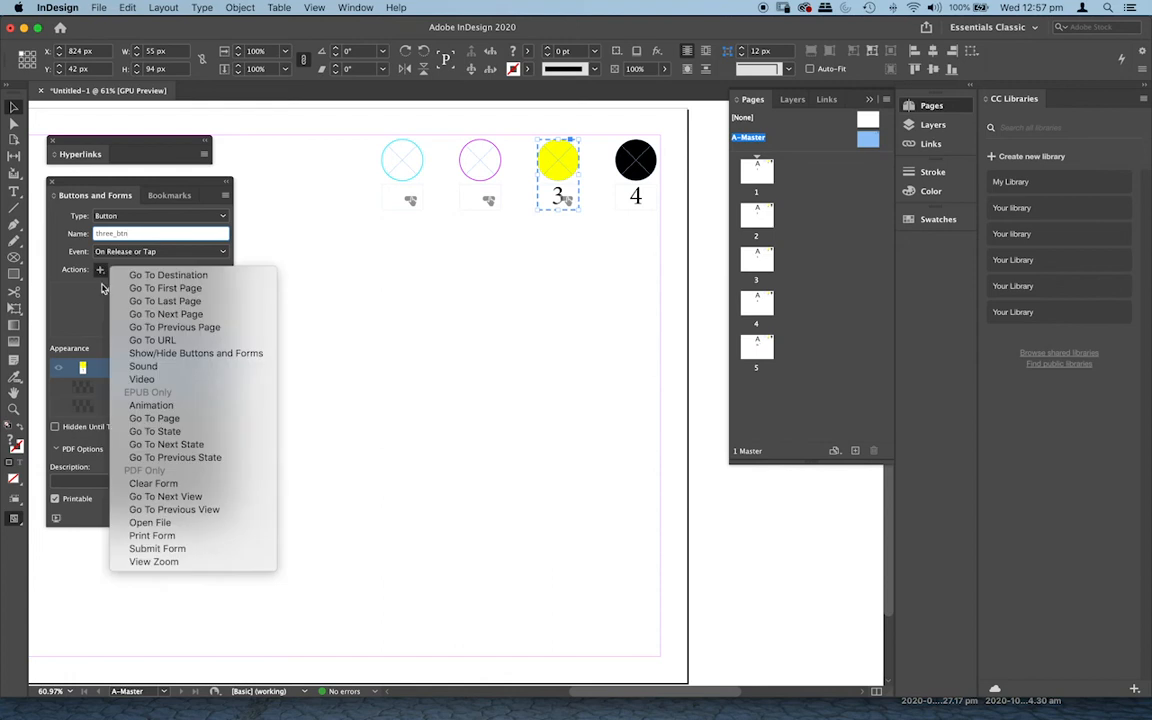
pyautogui.click(157, 276)
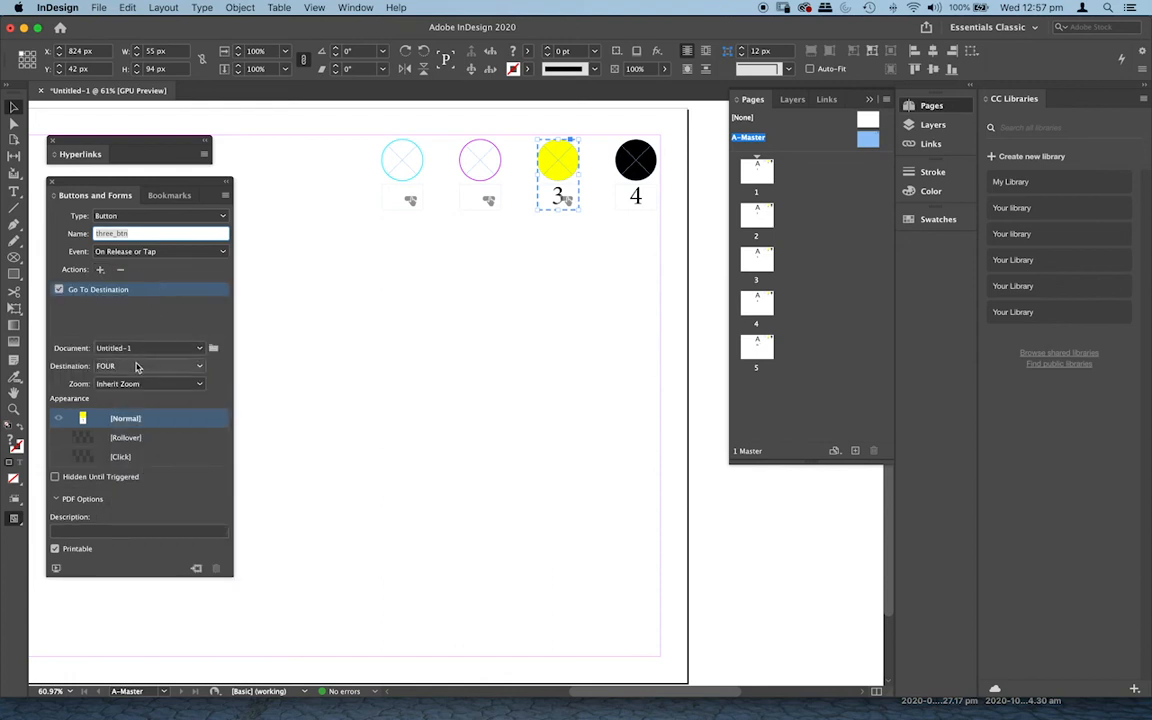
pyautogui.click(137, 369)
pyautogui.click(139, 427)
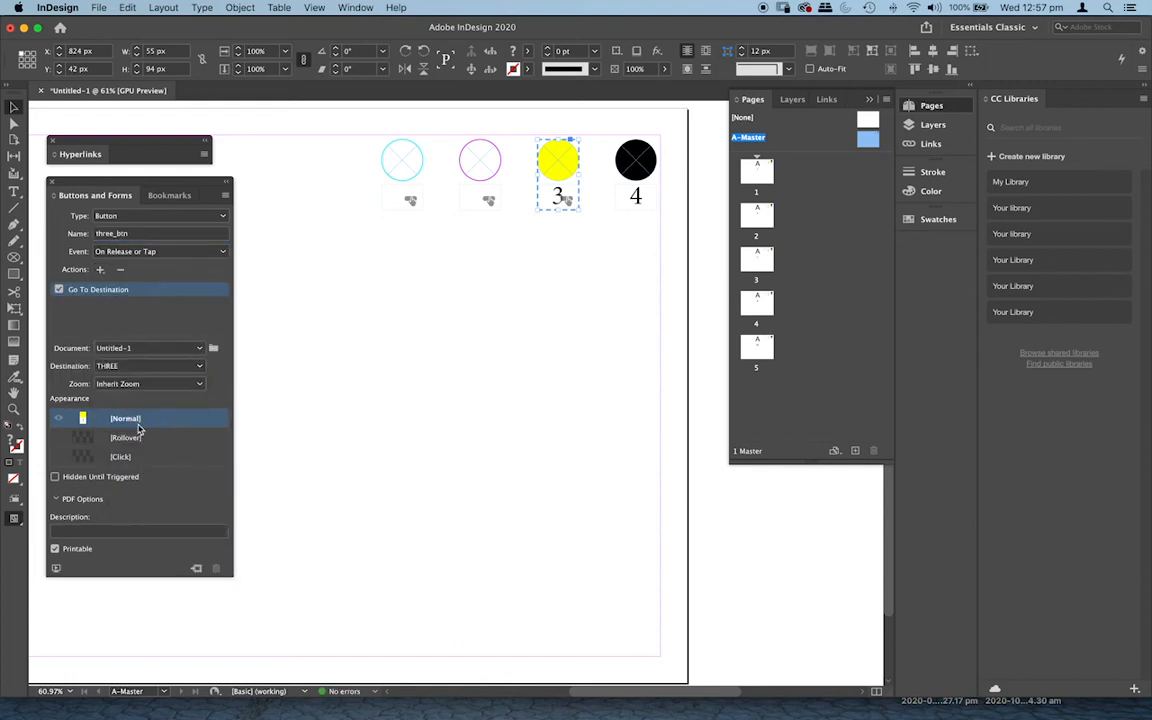
pyautogui.click(128, 438)
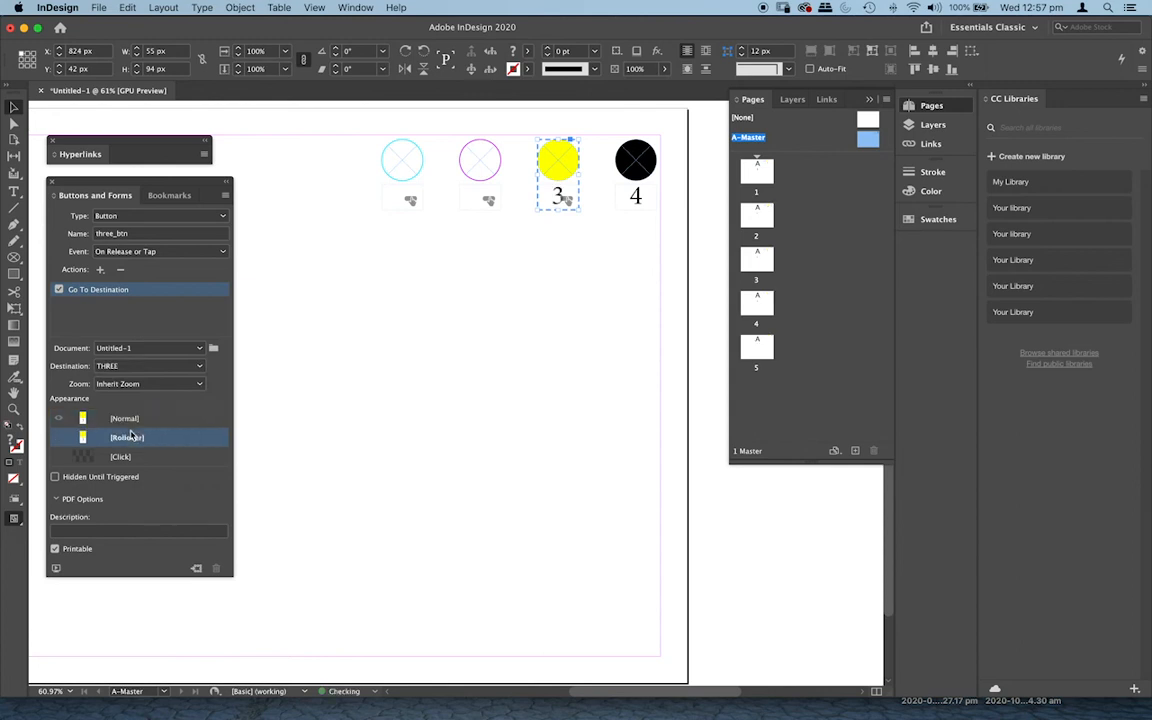
# Step: In the yellow button's Normal appearance, set the number 3 frame's opacity to 0% and swap the circle's fill and stroke
pyautogui.click(127, 421)
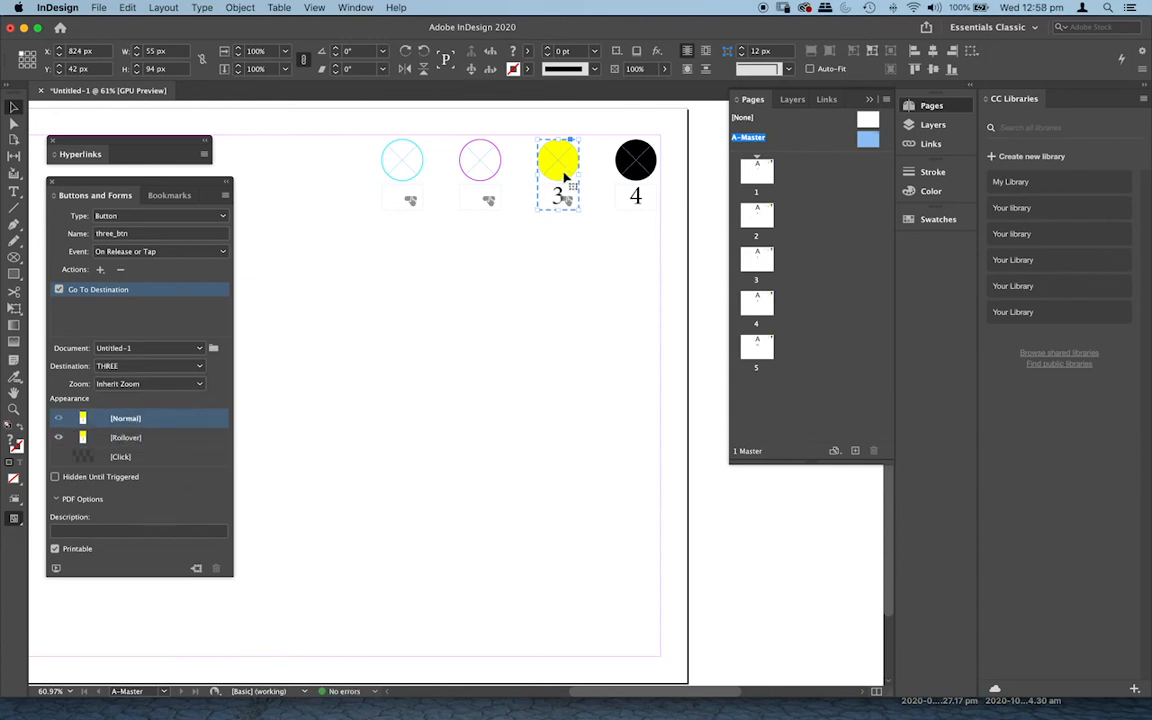
pyautogui.doubleClick(558, 196)
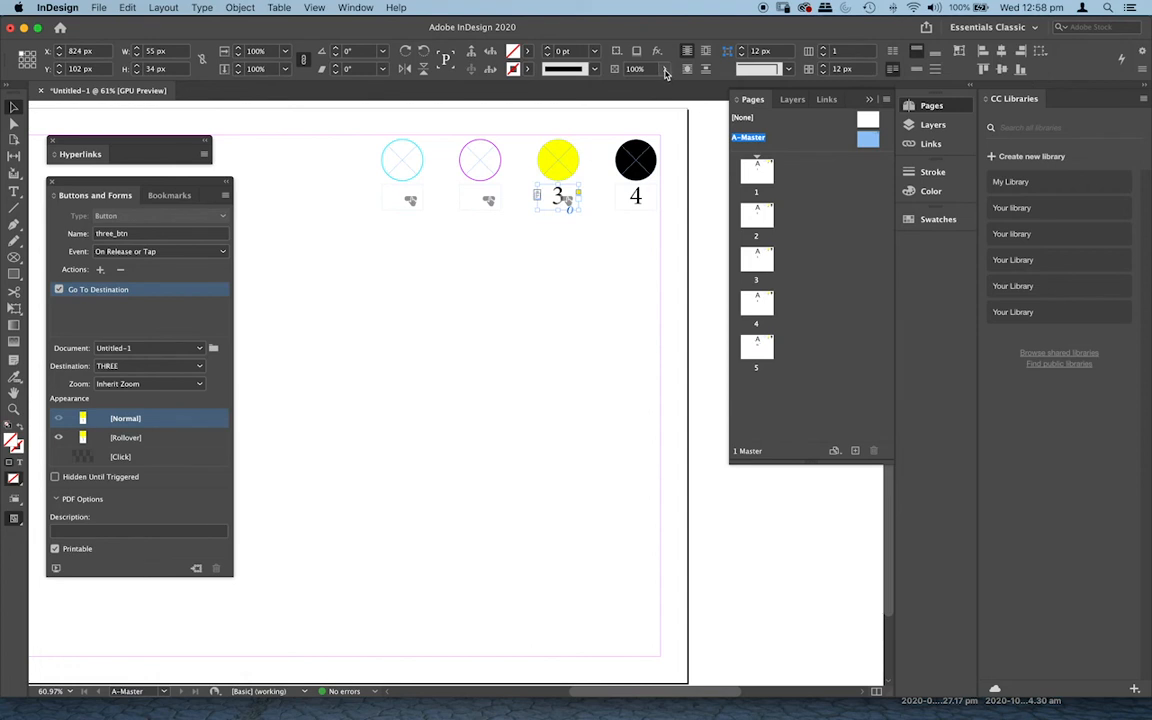
pyautogui.moveTo(665, 84); pyautogui.dragTo(652, 86)
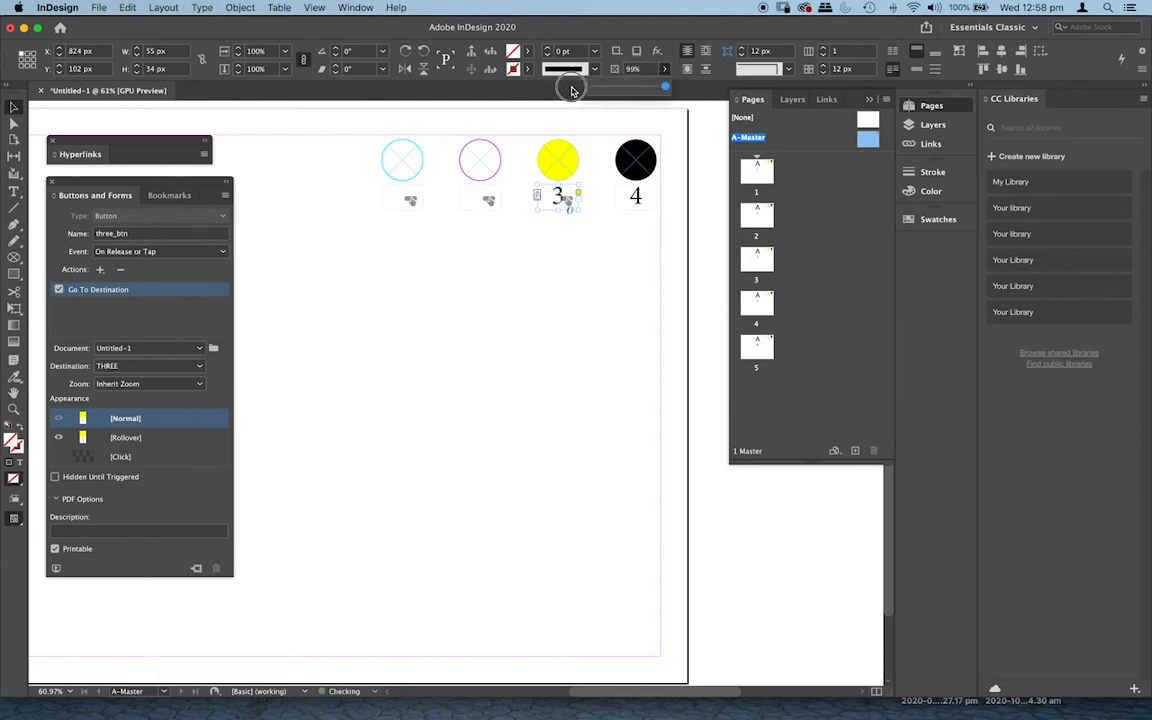
pyautogui.moveTo(563, 90); pyautogui.dragTo(545, 101)
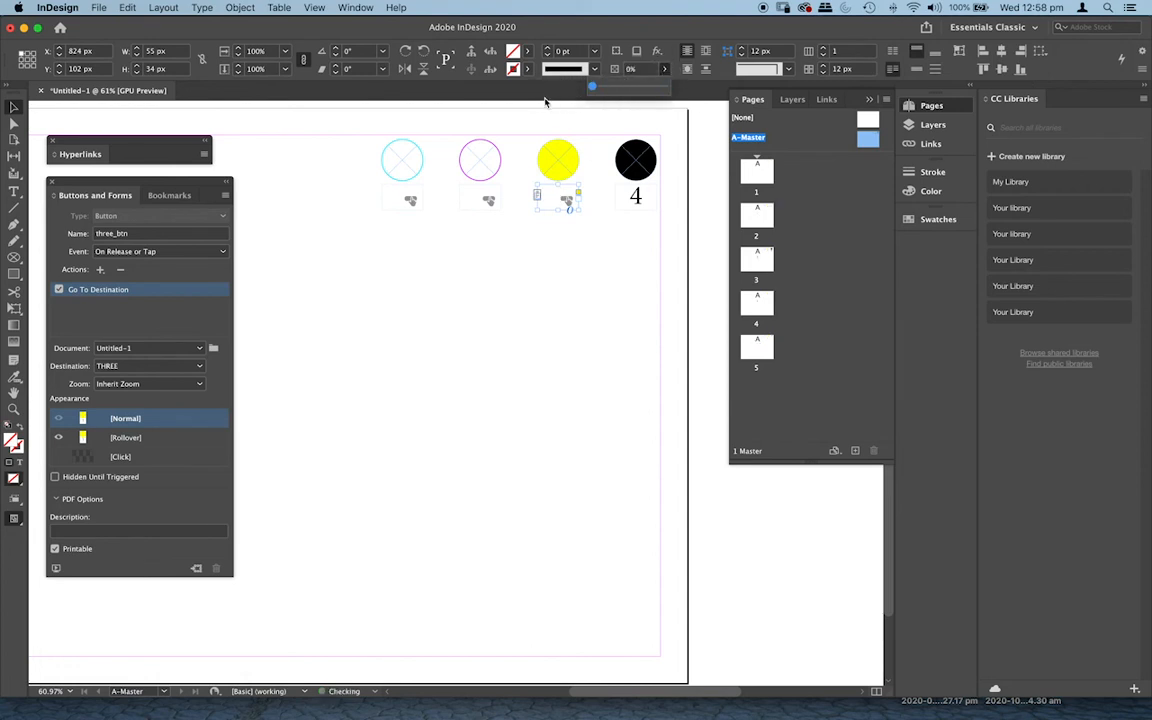
pyautogui.click(565, 160)
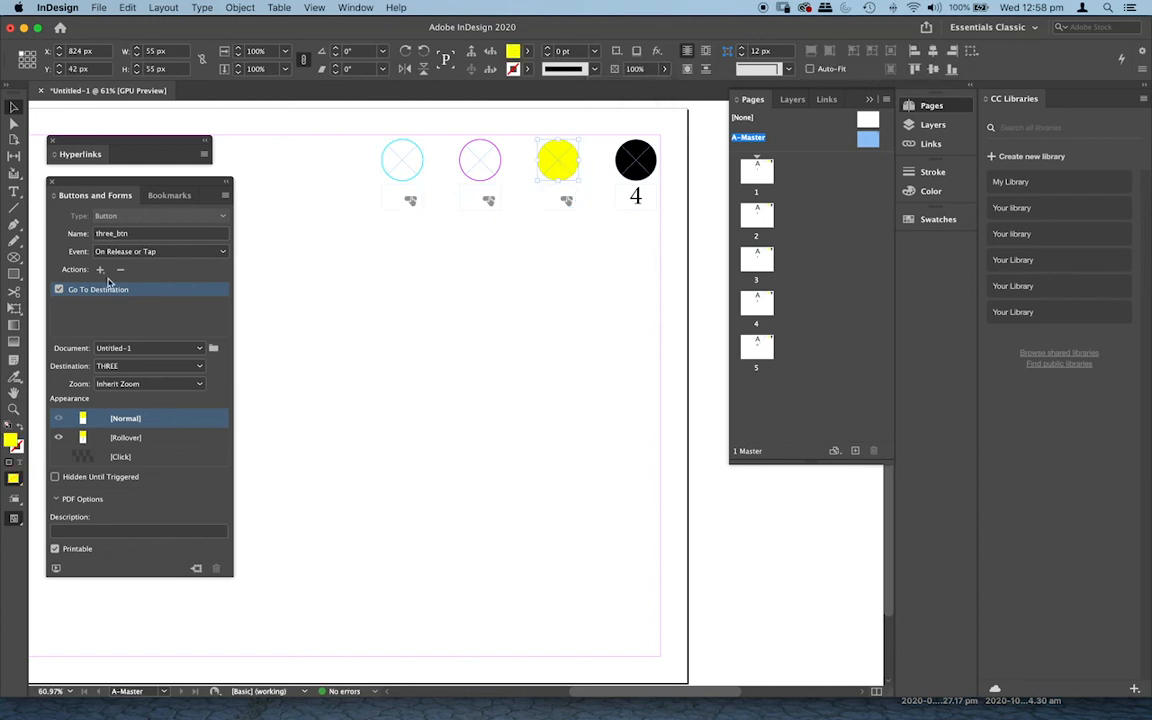
pyautogui.click(21, 433)
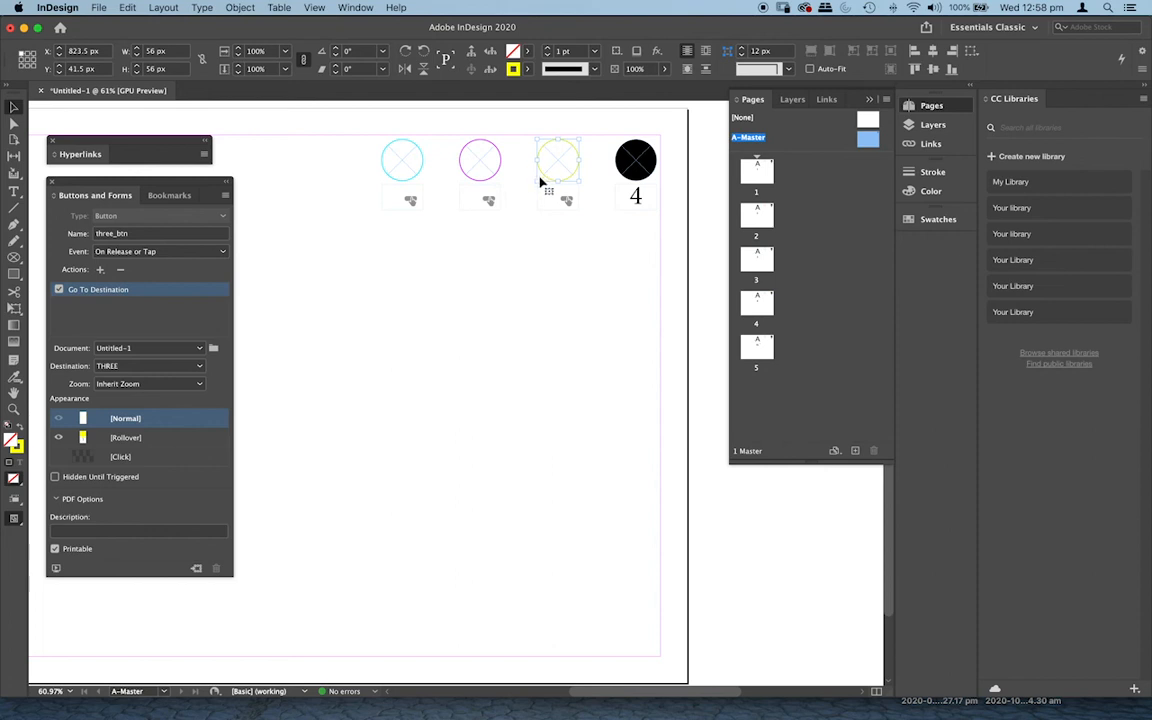
# Step: Convert the black circle group with the number 4 into a button
pyautogui.click(634, 166)
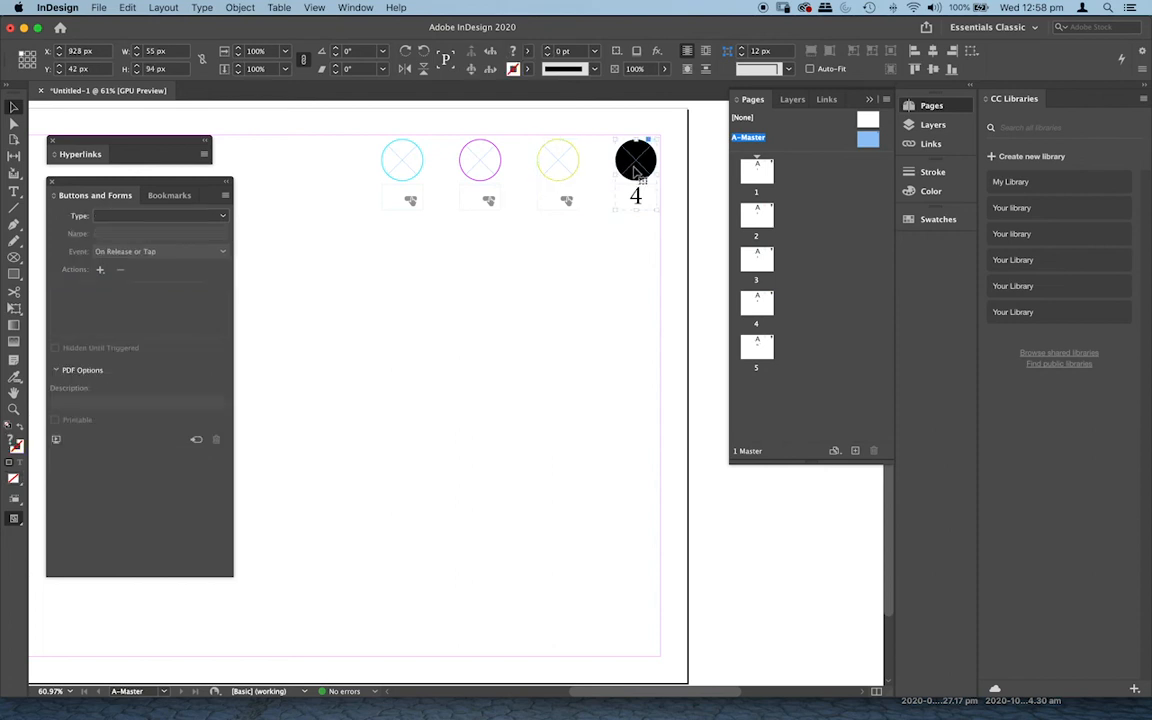
pyautogui.click(185, 215)
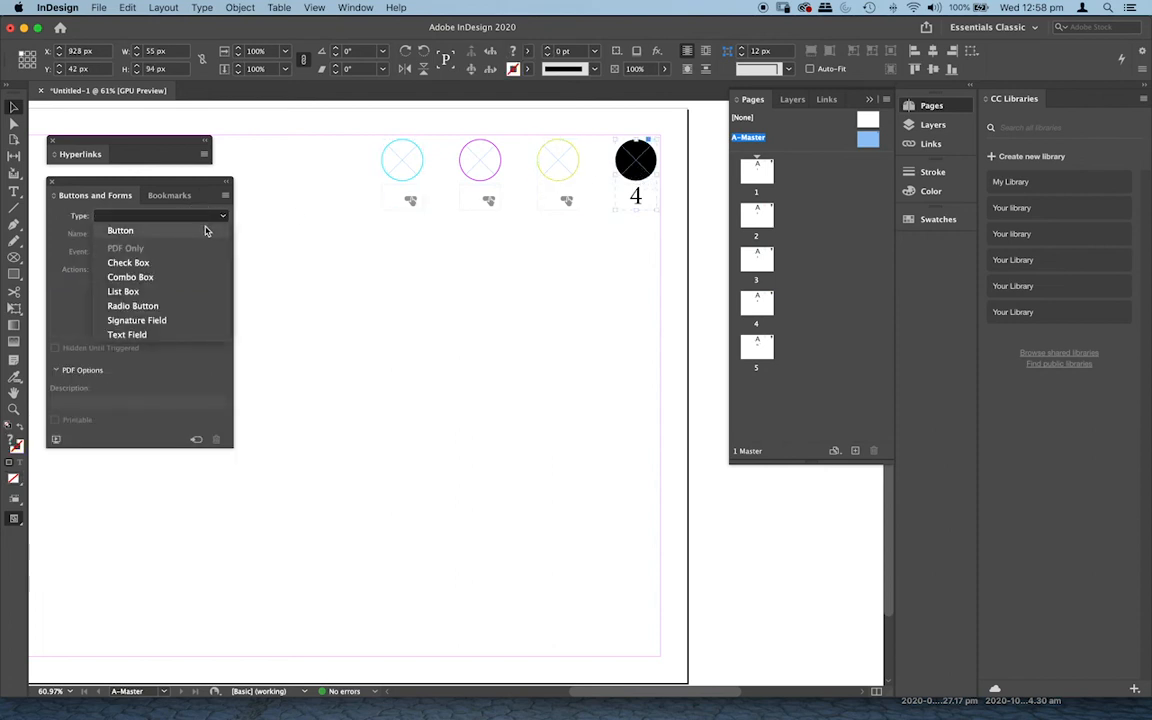
pyautogui.click(185, 234)
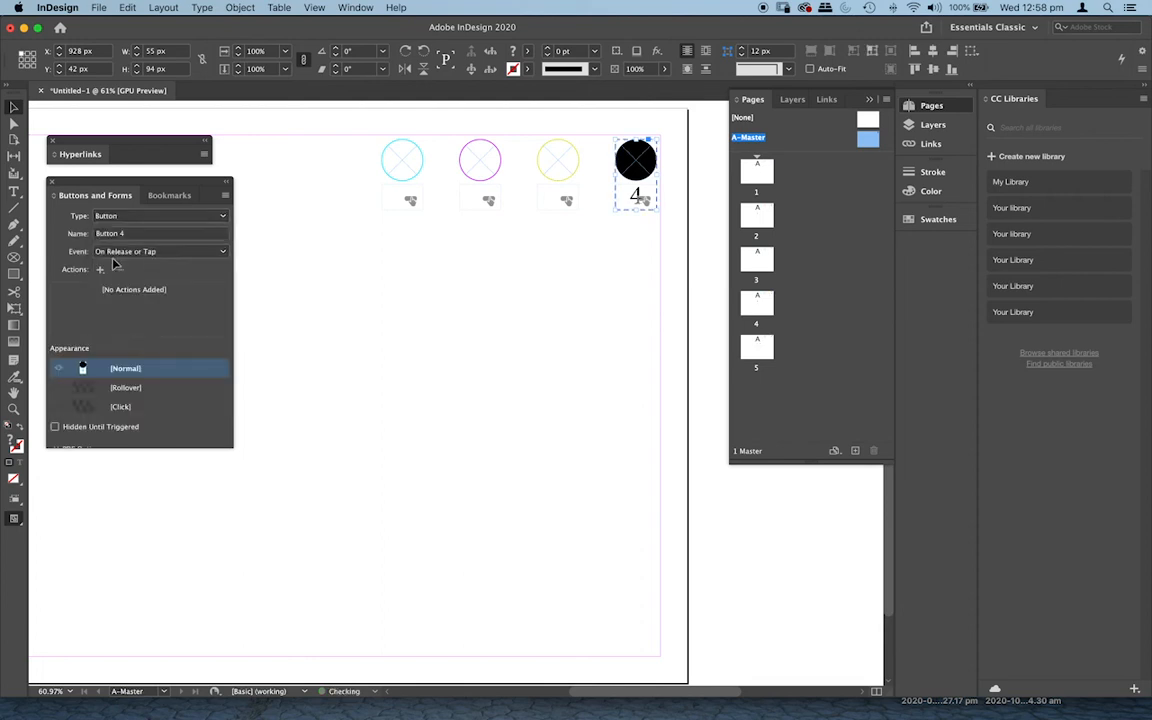
pyautogui.moveTo(134, 235); pyautogui.dragTo(66, 232)
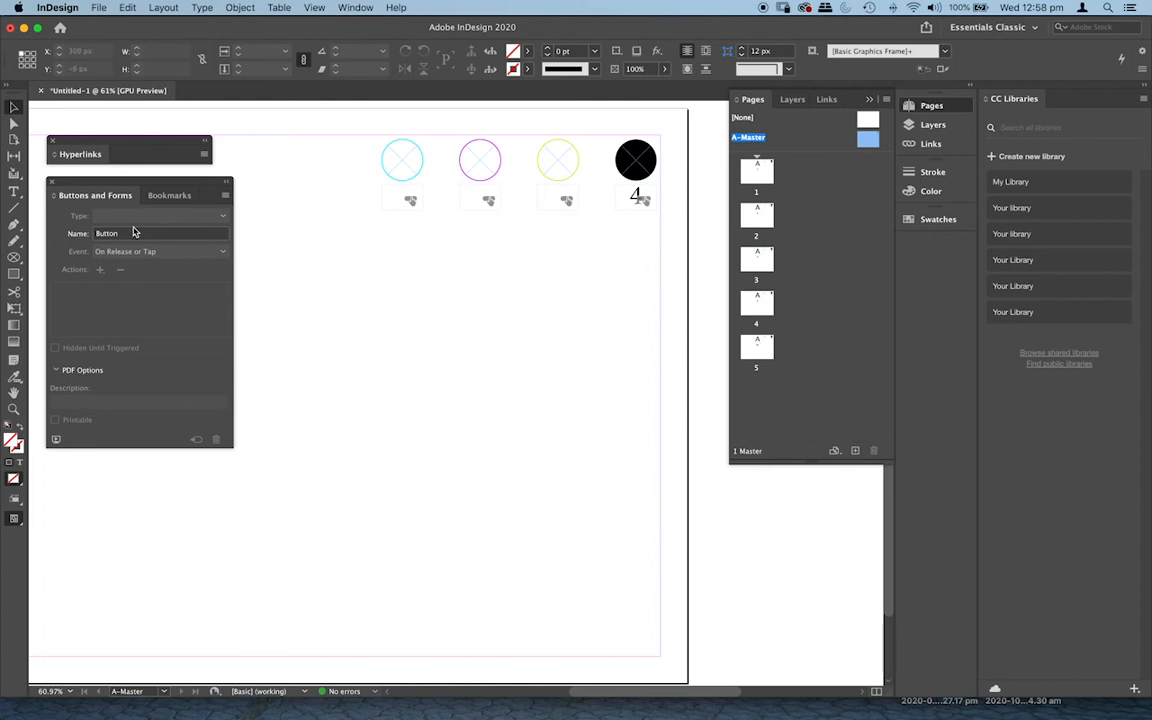
pyautogui.moveTo(121, 236); pyautogui.dragTo(69, 237)
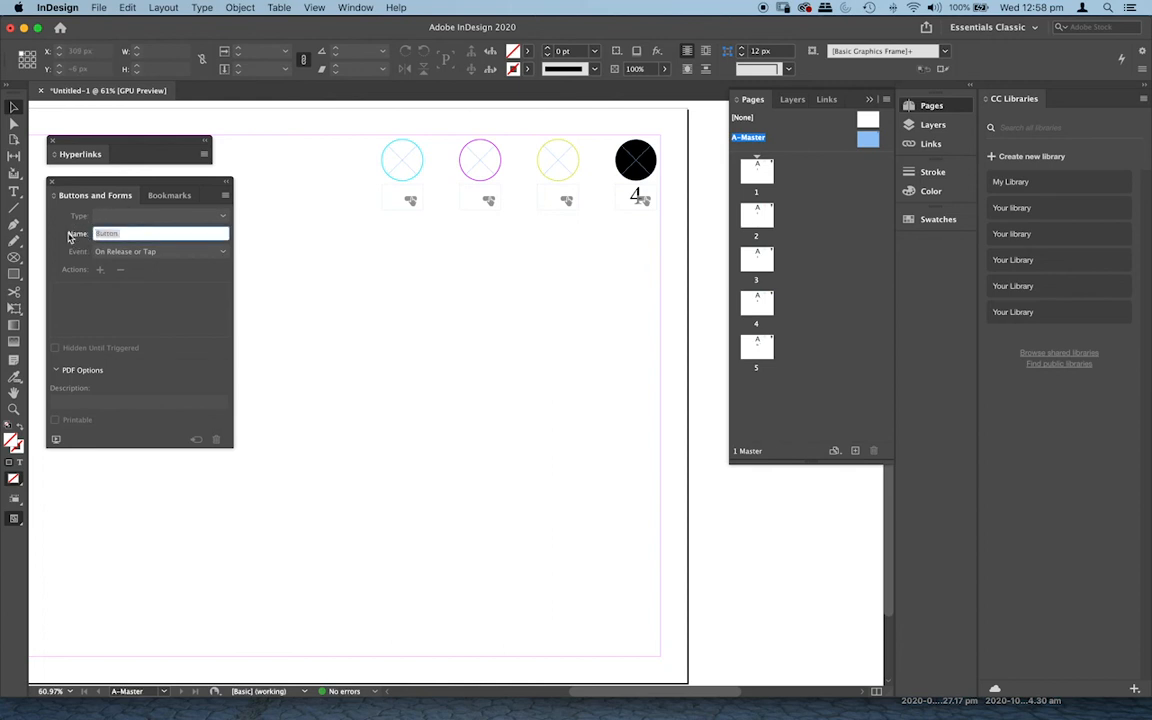
pyautogui.write('fa')
pyautogui.doubleClick(140, 235)
pyautogui.click(152, 233)
# Step: Select the black circle button and name it four_btn
pyautogui.click(638, 167)
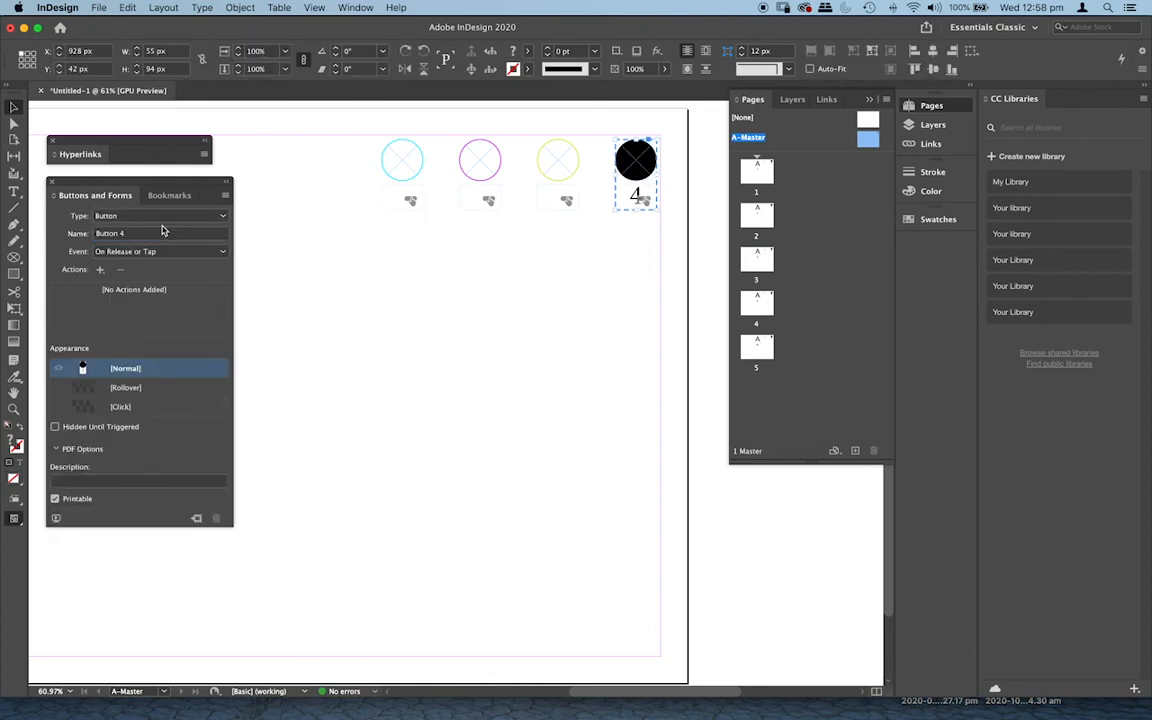
pyautogui.click(78, 238)
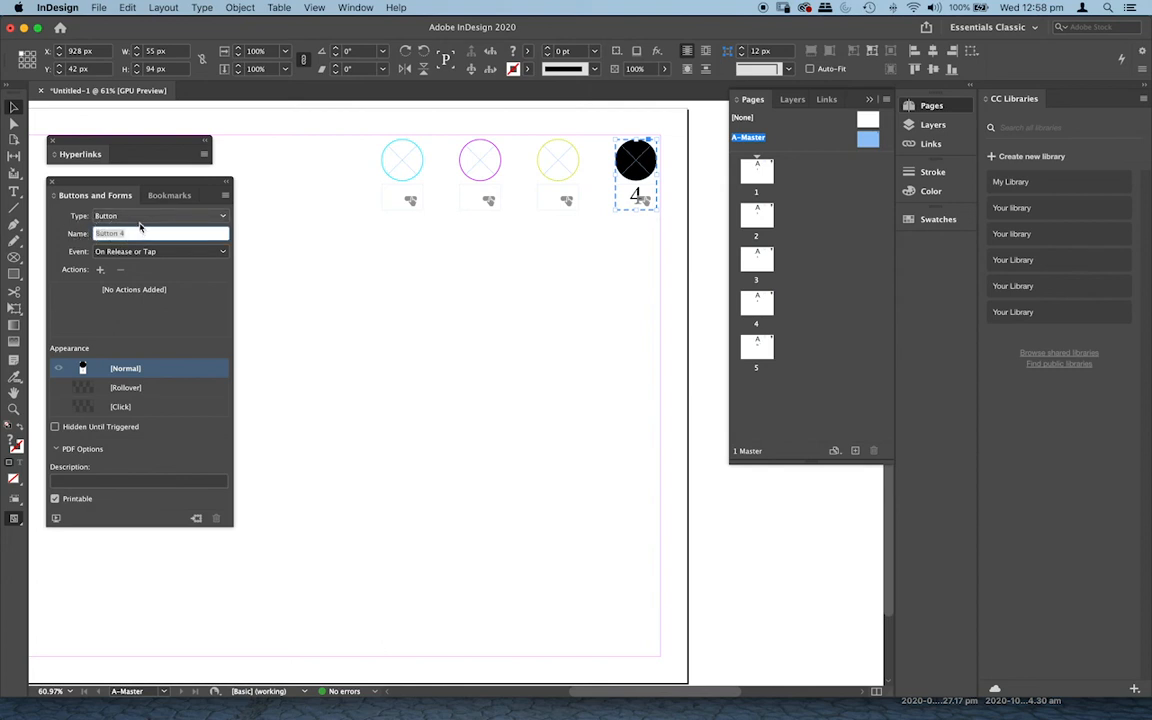
pyautogui.write('fou')
# Step: Add a Go To Destination action with FOUR as its destination and a Rollover appearance to the black button
pyautogui.click(100, 269)
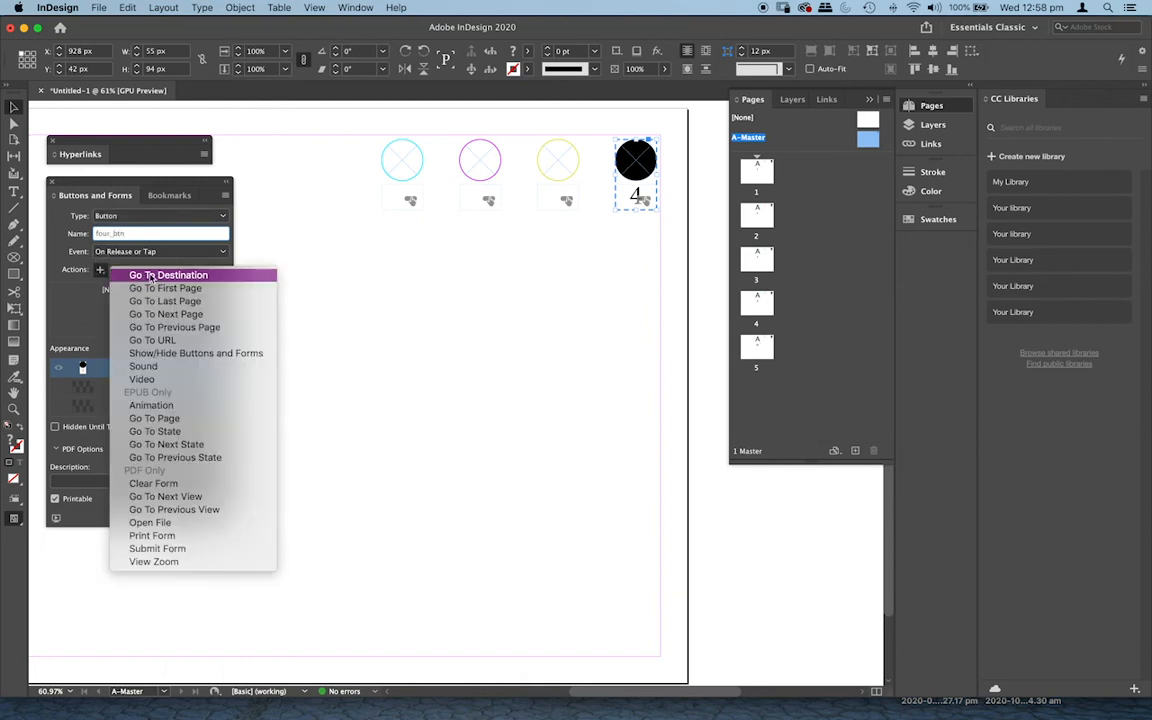
pyautogui.click(150, 276)
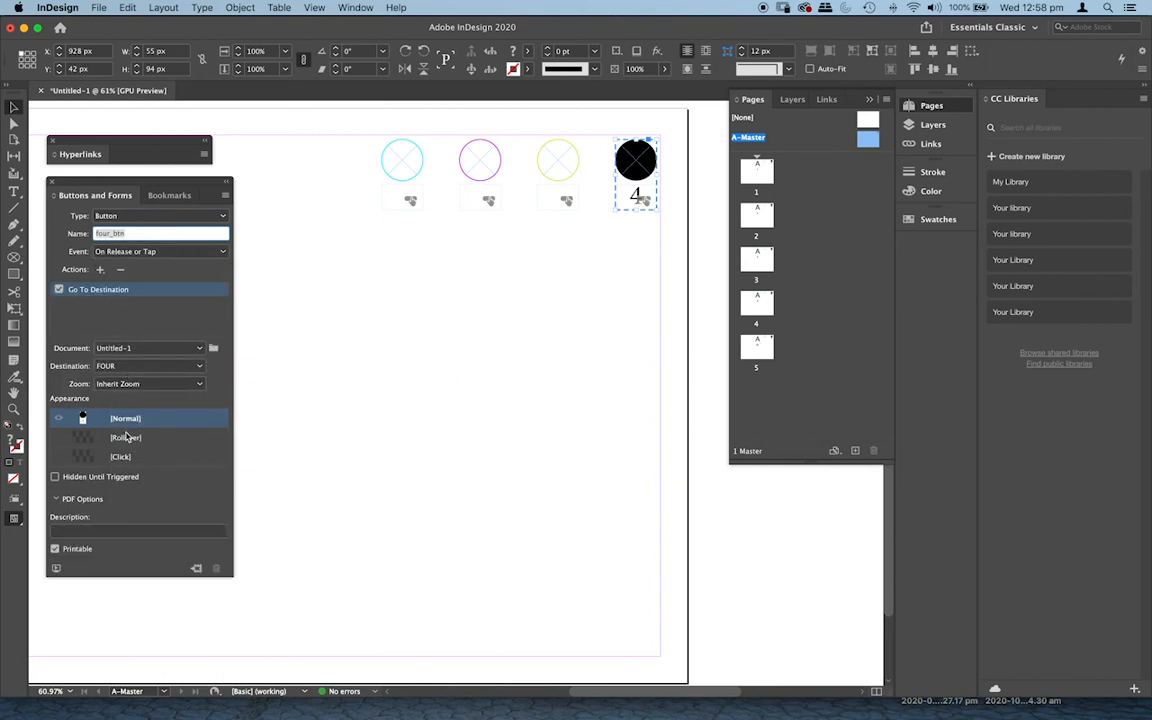
pyautogui.click(118, 440)
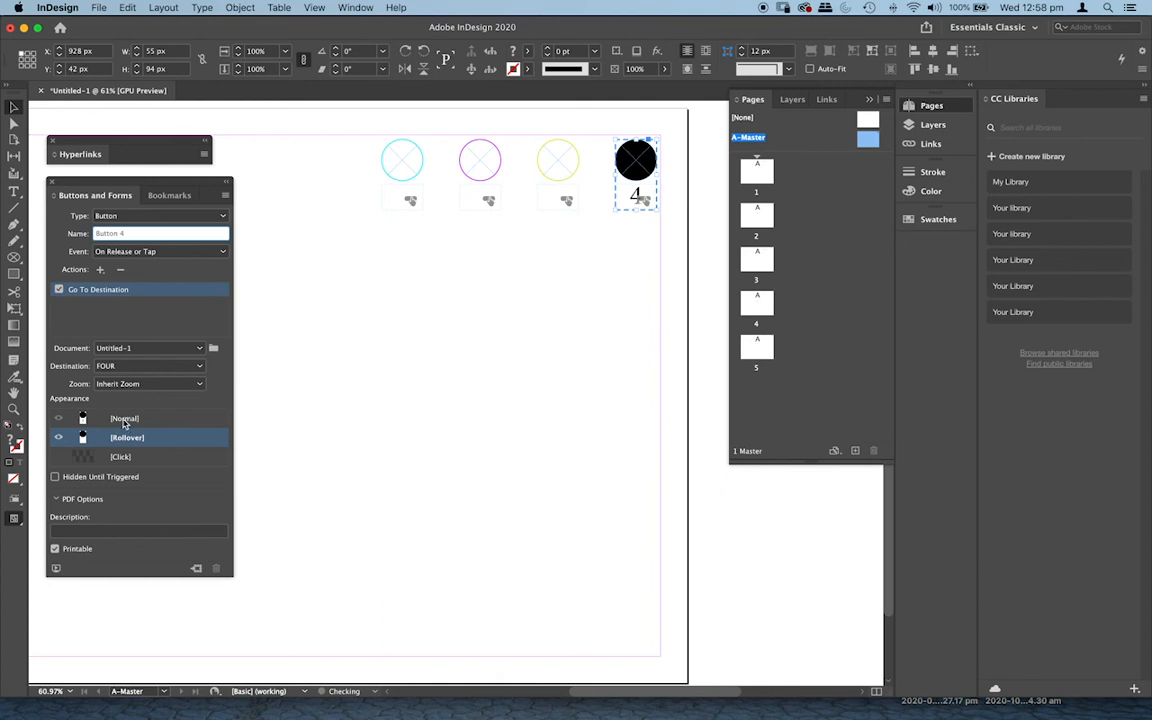
# Step: In the black button's Normal appearance, set the number 4 frame's opacity to 0% and swap the circle's fill and stroke
pyautogui.click(126, 419)
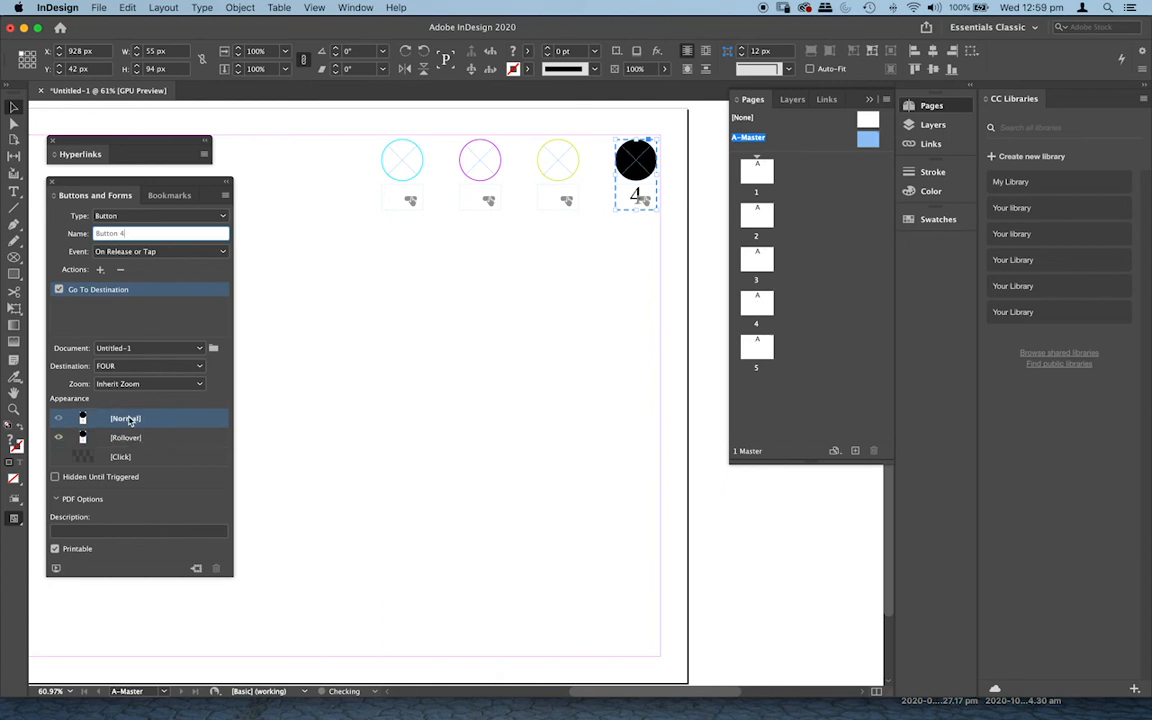
pyautogui.doubleClick(636, 196)
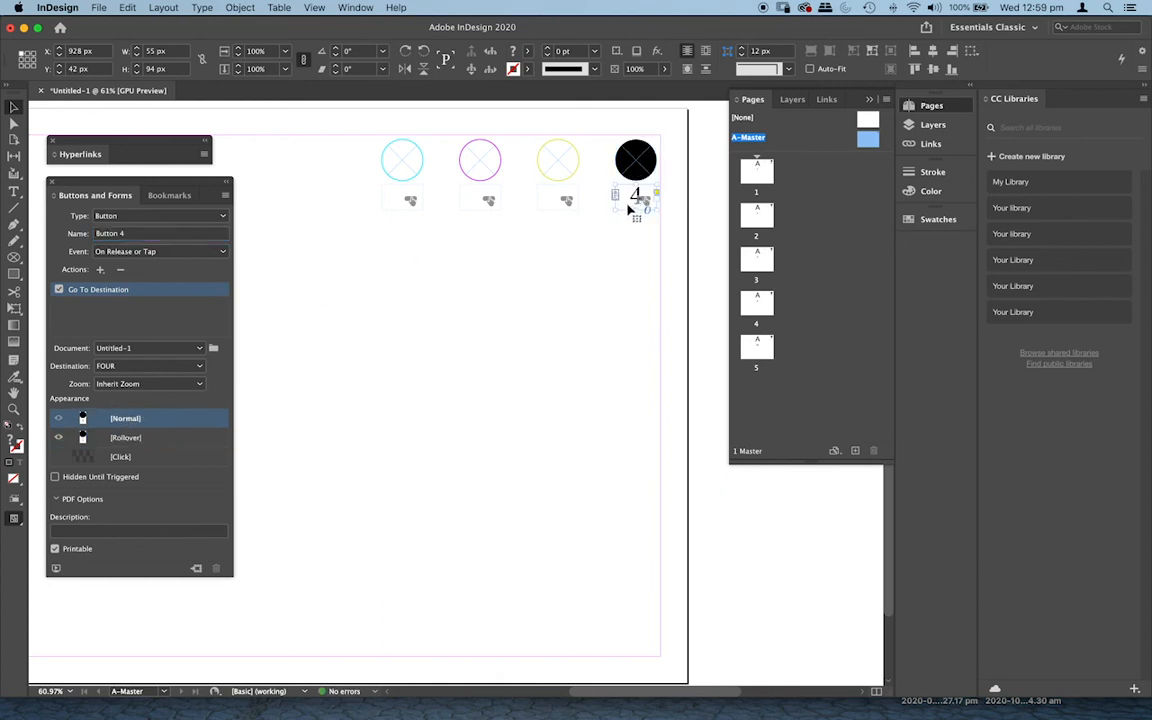
pyautogui.click(665, 70)
pyautogui.moveTo(666, 87); pyautogui.dragTo(558, 90)
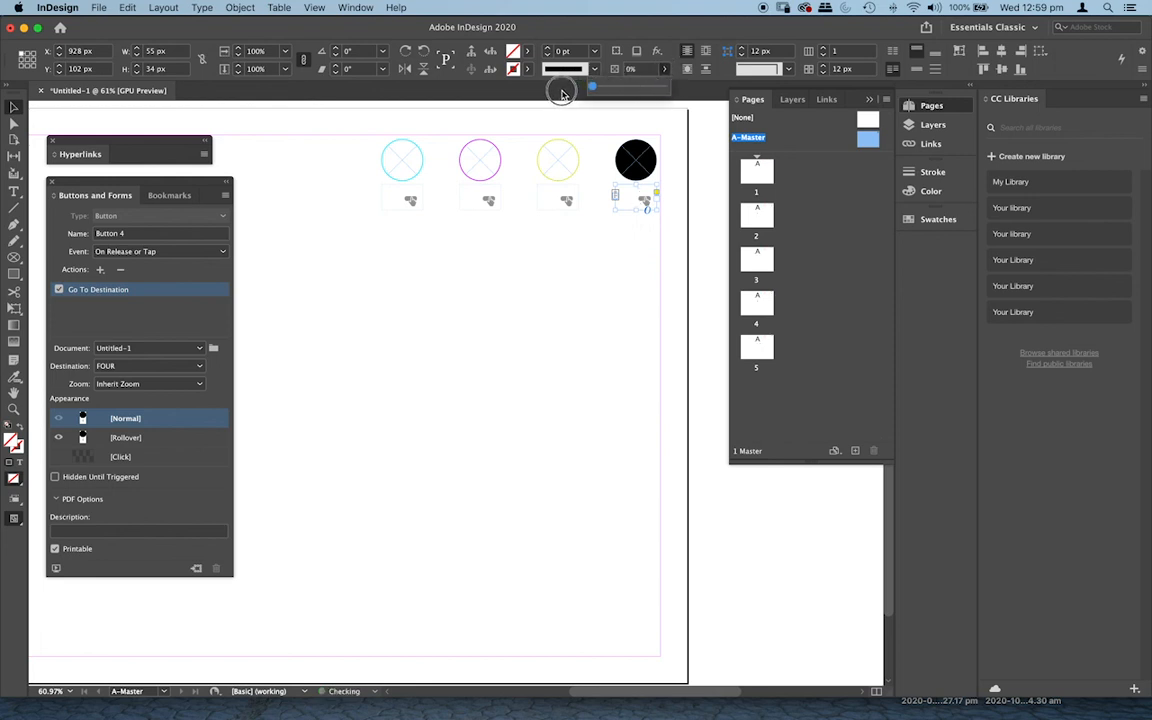
pyautogui.click(638, 168)
pyautogui.click(21, 437)
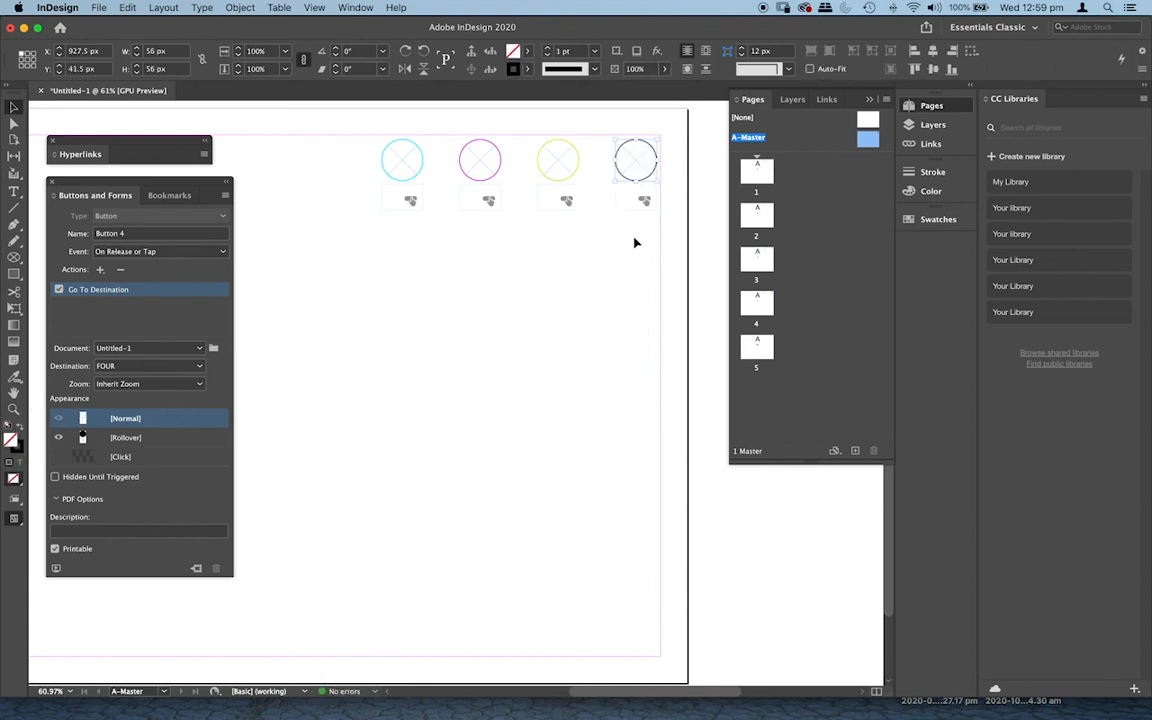
pyautogui.click(132, 437)
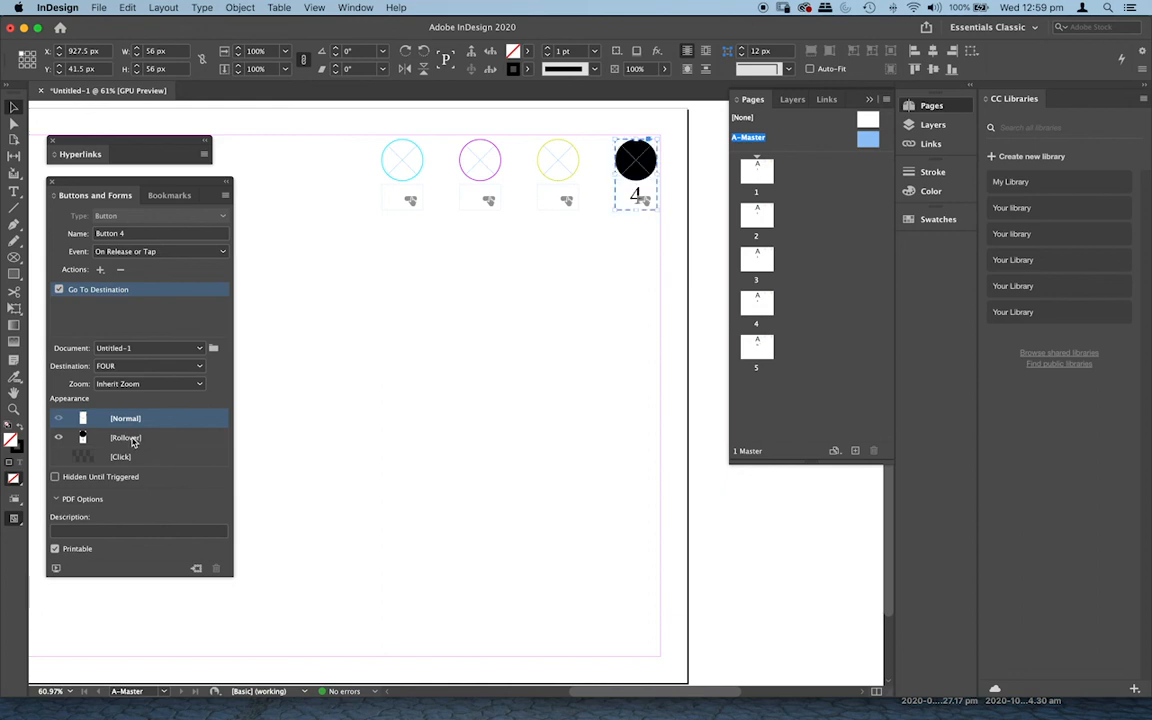
pyautogui.click(134, 419)
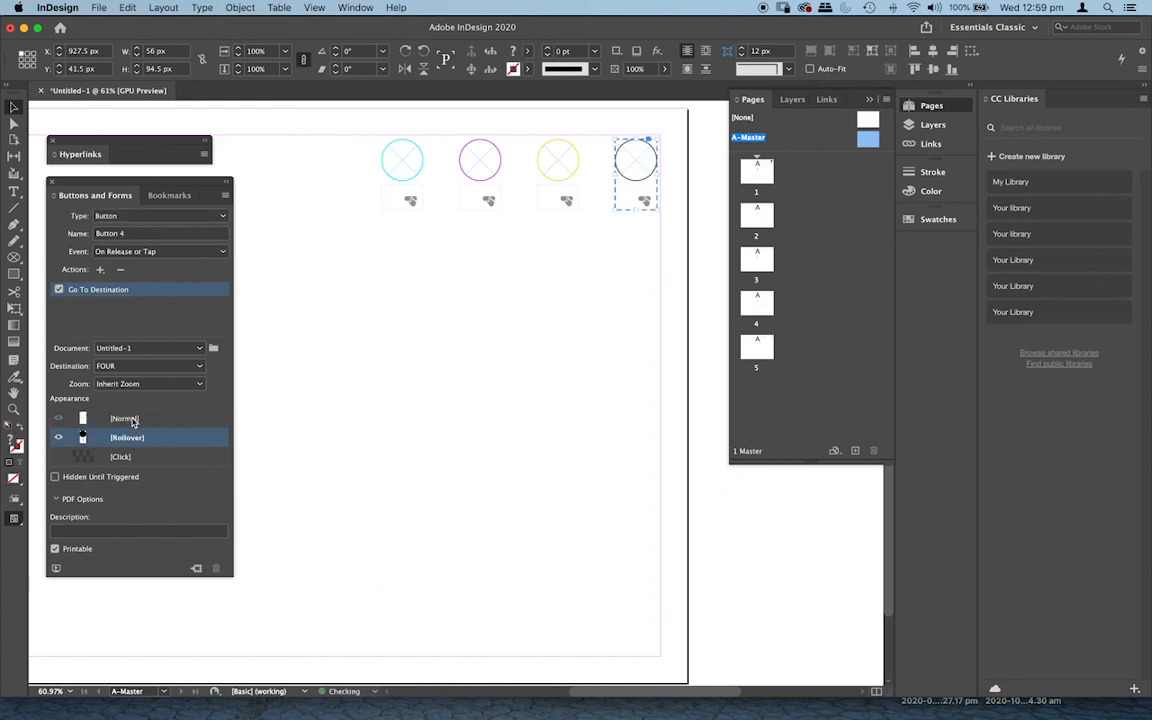
pyautogui.click(604, 289)
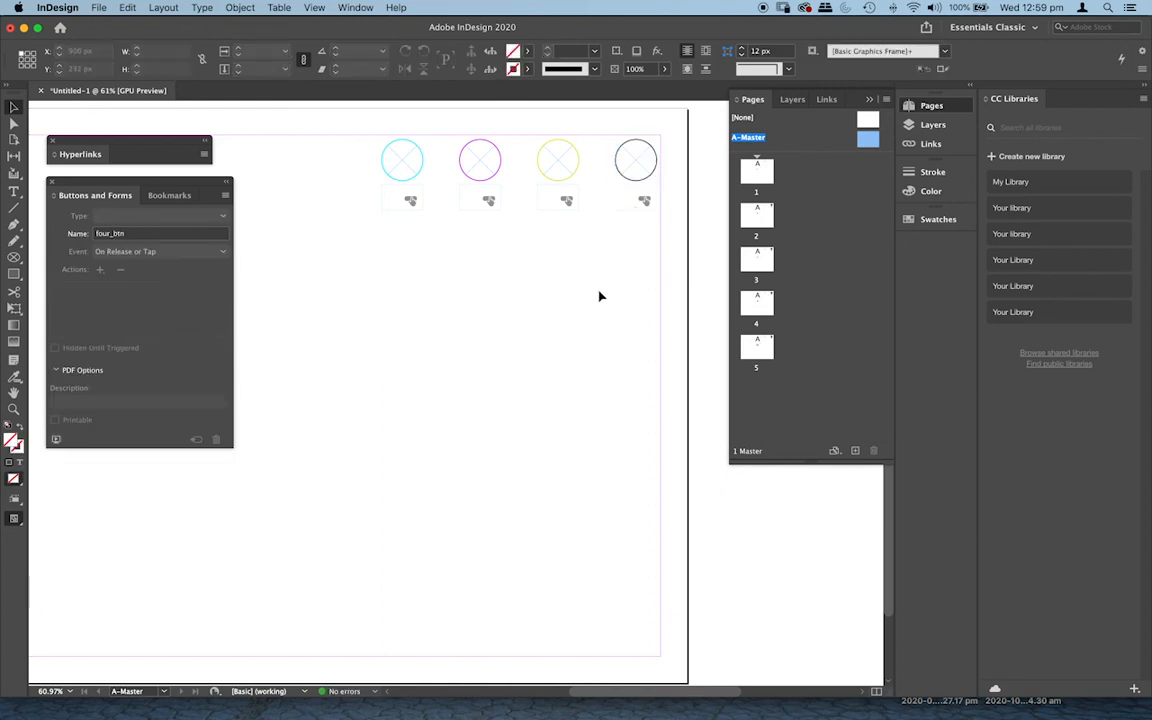
# Step: Save the document to the Desktop as test-interactivepdf.indd
pyautogui.click(101, 7)
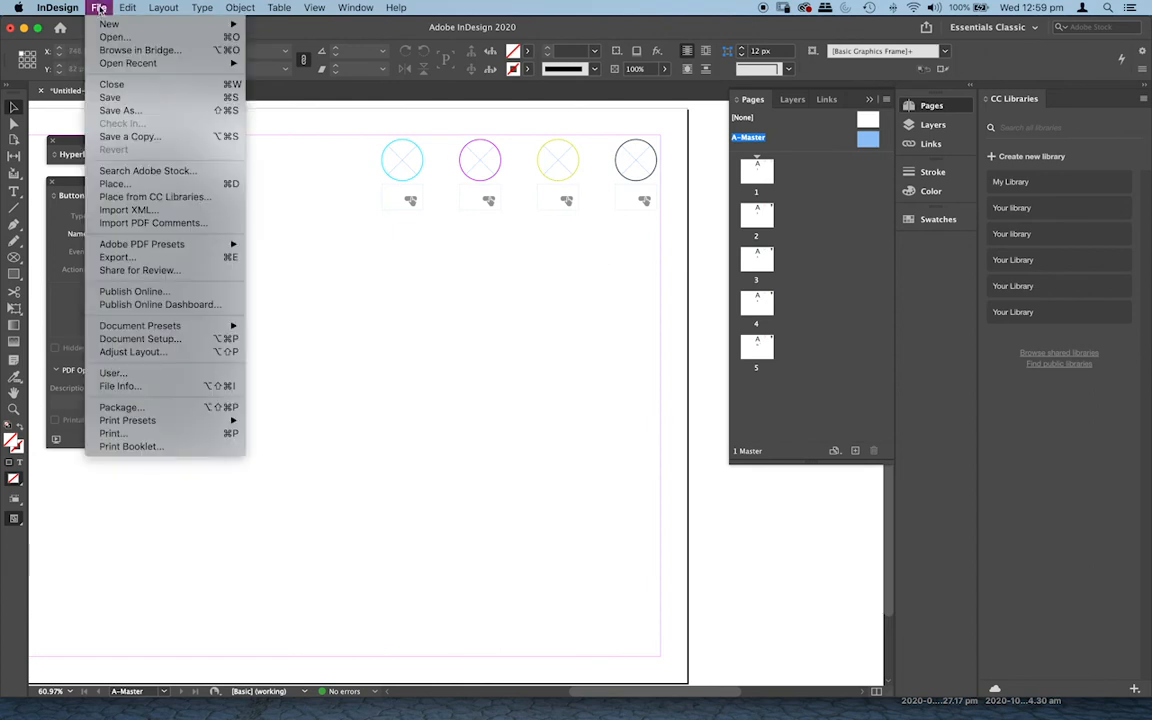
pyautogui.click(136, 92)
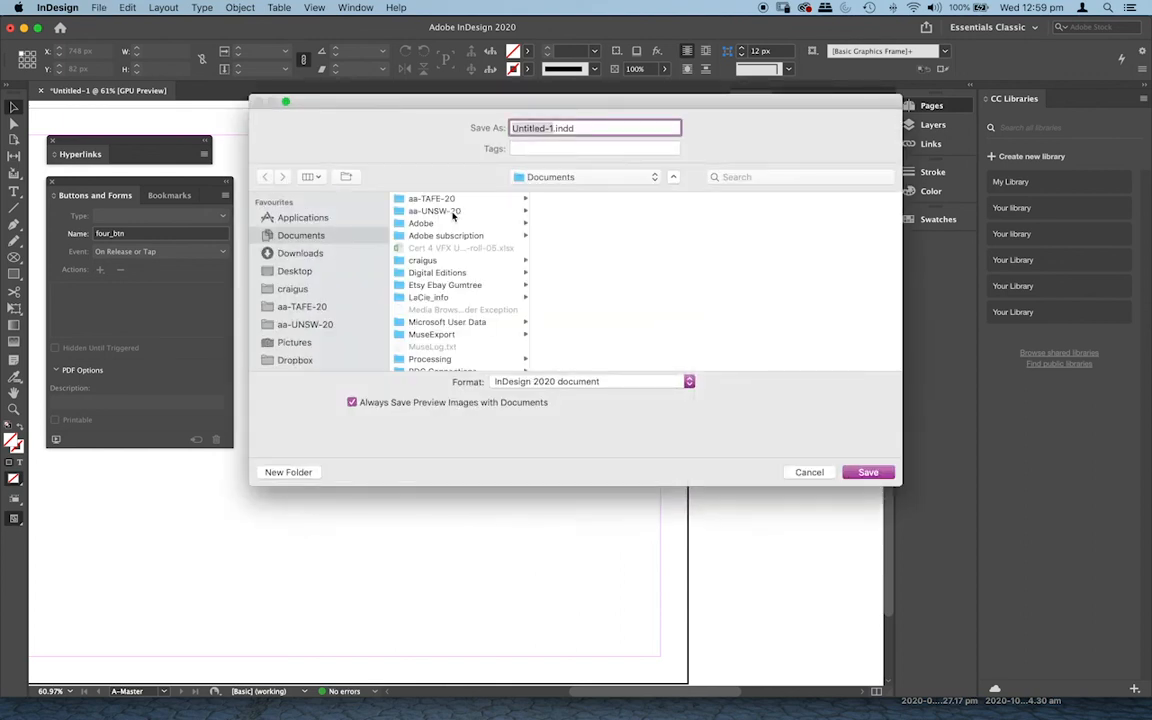
pyautogui.write('test-interactivepdf')
pyautogui.click(294, 271)
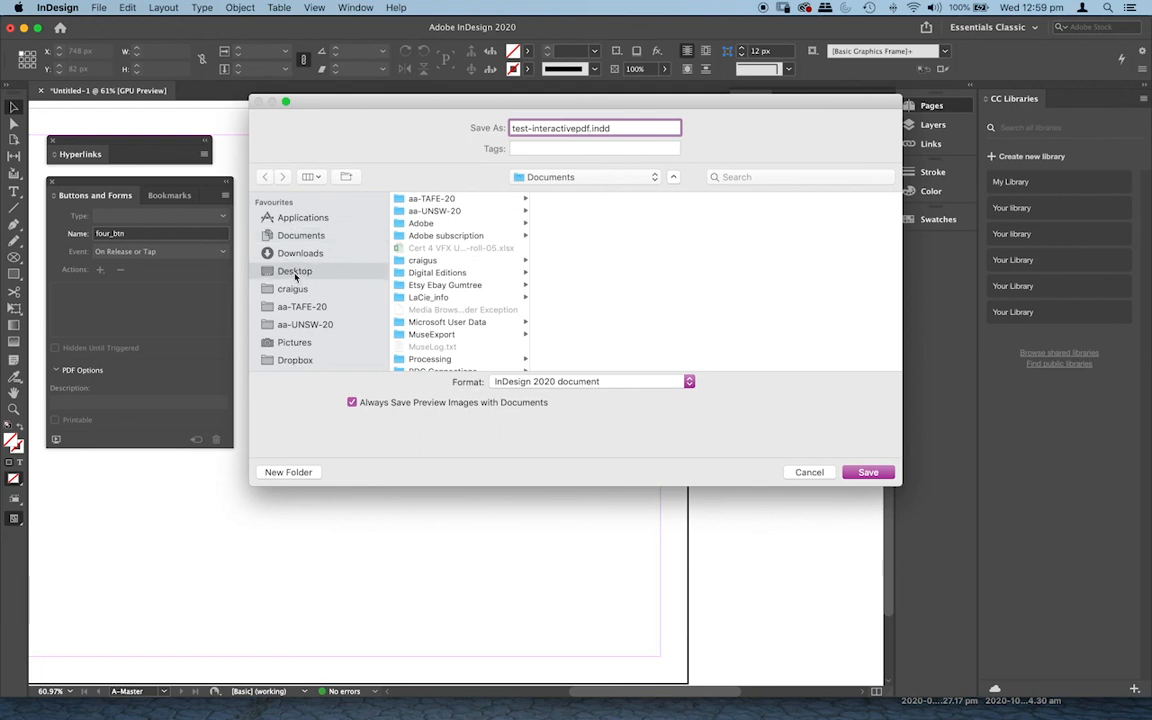
pyautogui.click(868, 473)
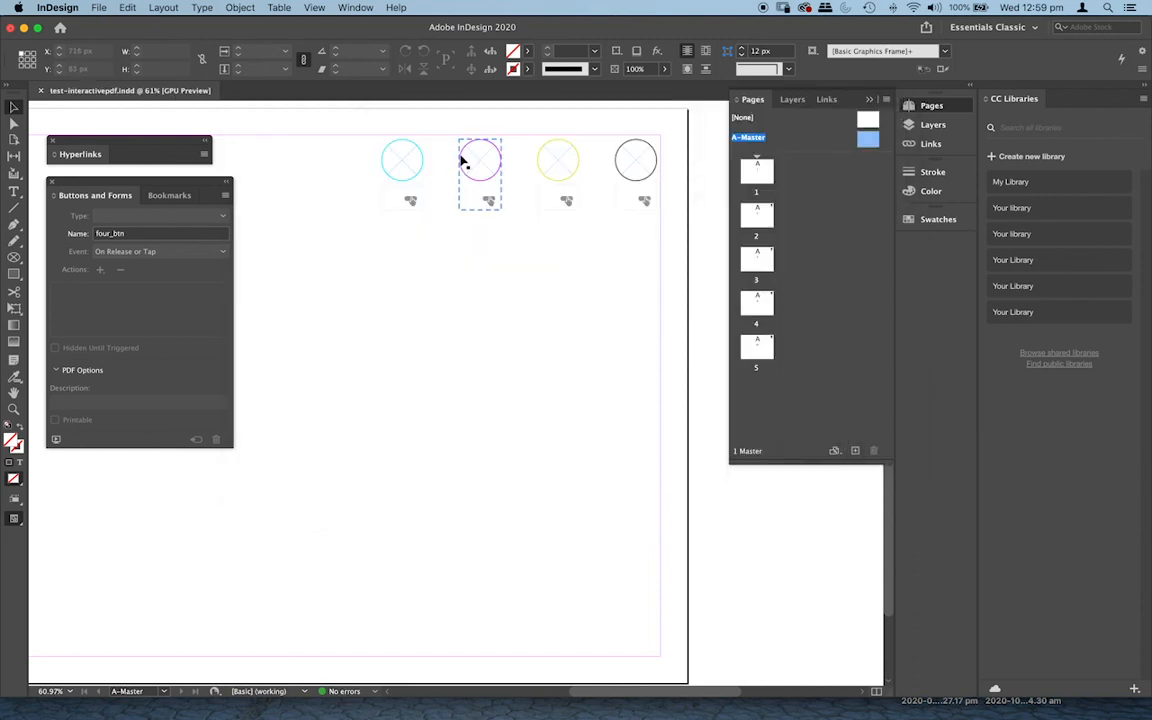
# Step: Export all pages to the Desktop as test-interactivepdf.pdf in Adobe PDF (Interactive) format, including all forms and media
pyautogui.click(100, 8)
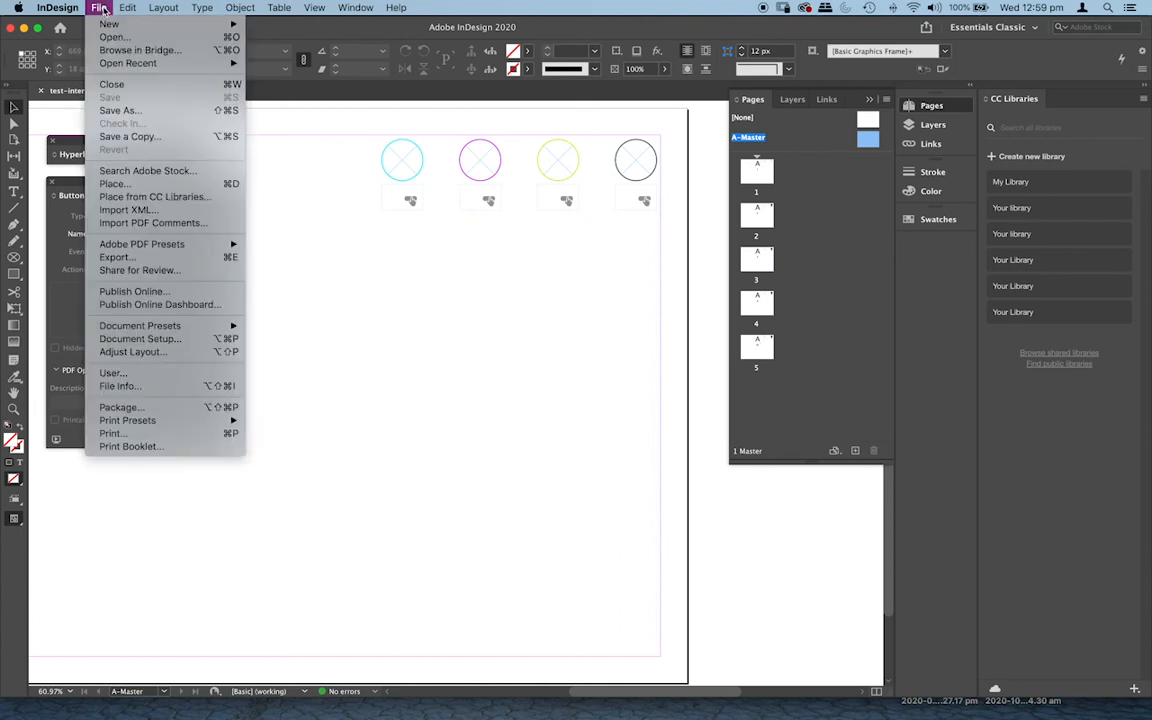
pyautogui.click(132, 257)
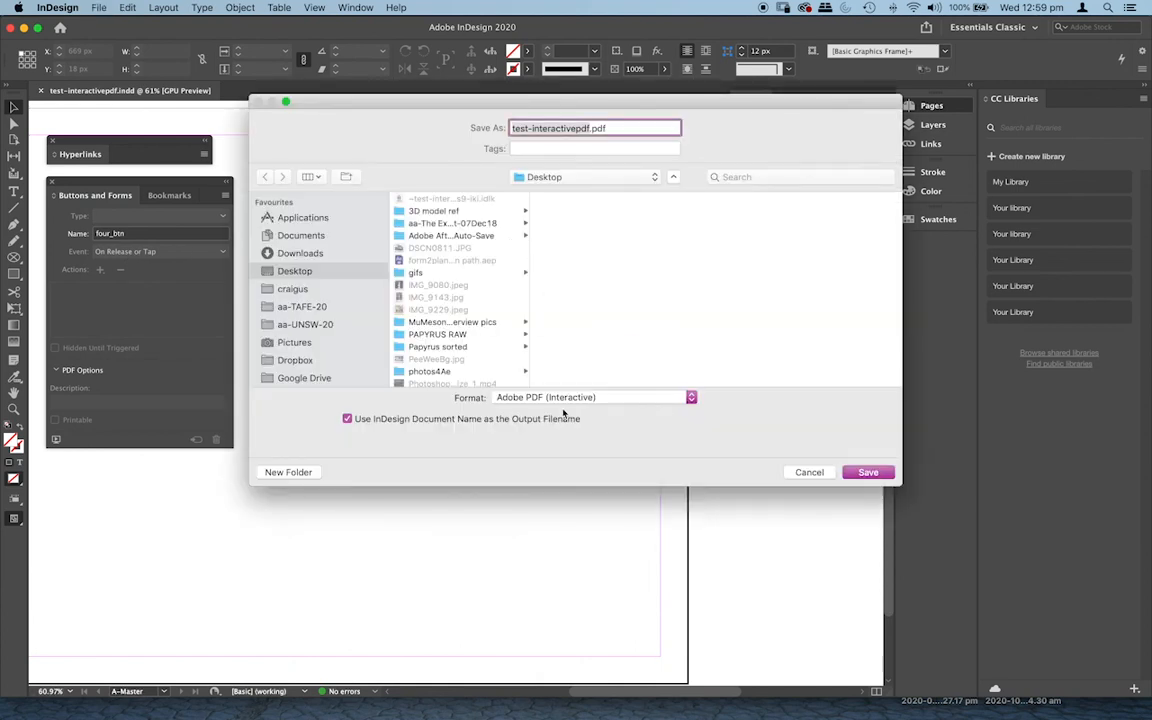
pyautogui.click(552, 400)
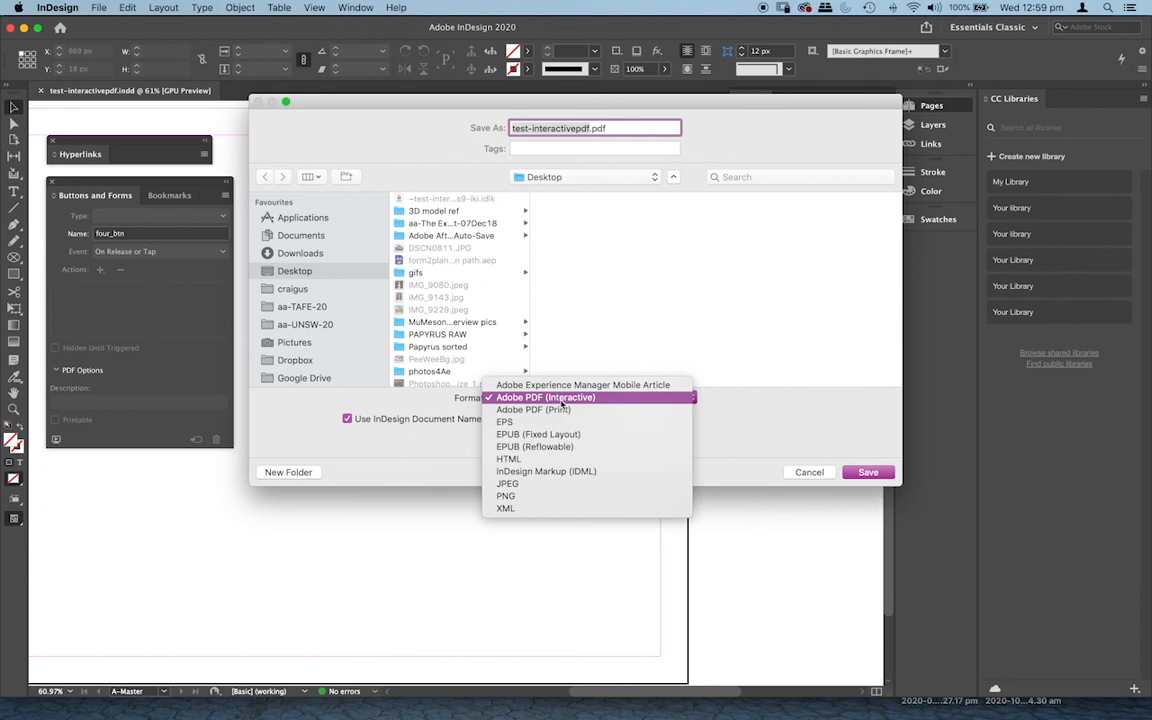
pyautogui.click(560, 400)
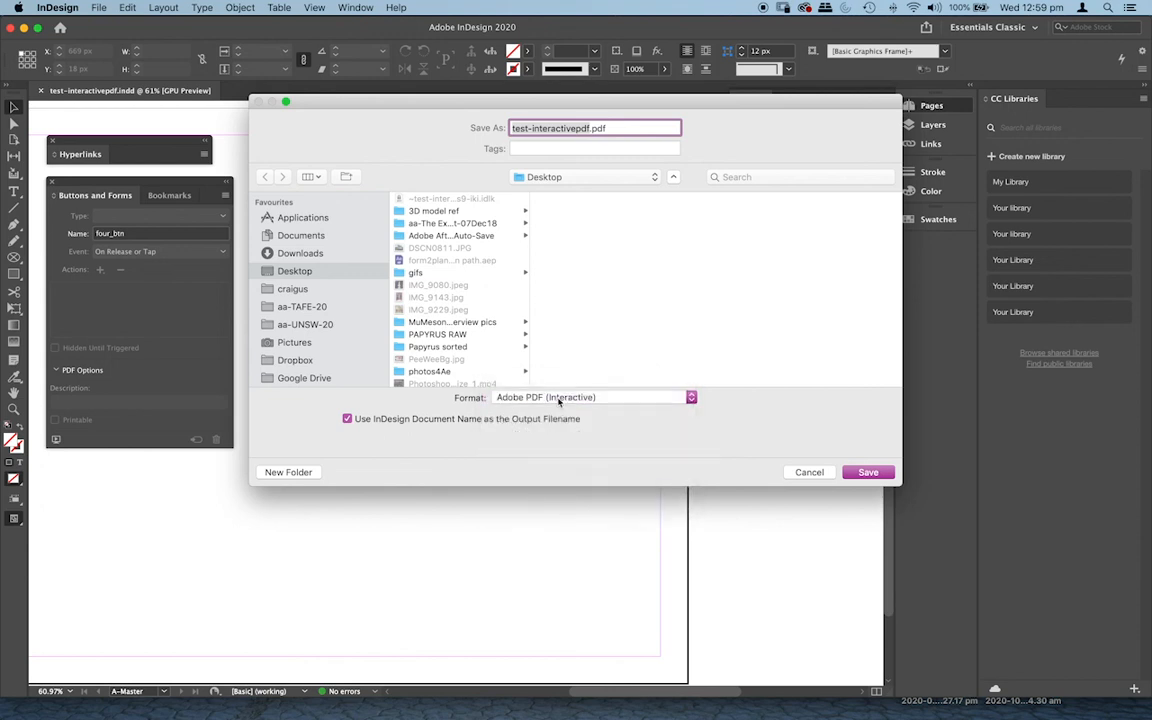
pyautogui.click(868, 476)
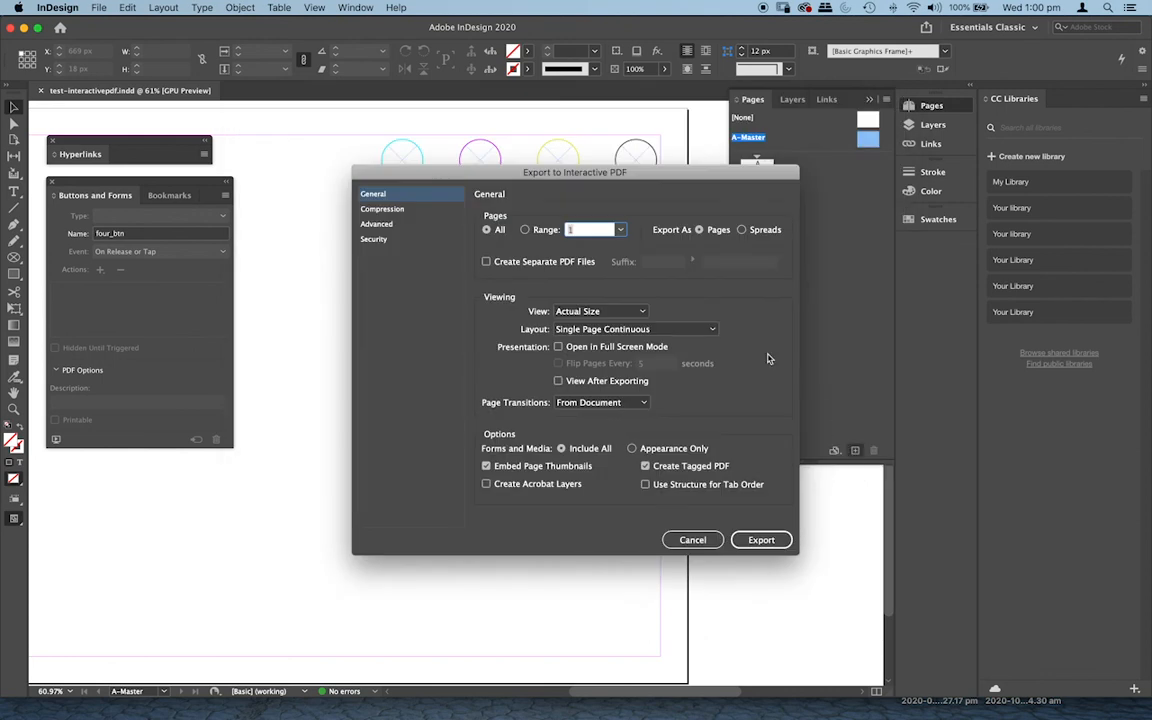
pyautogui.click(755, 542)
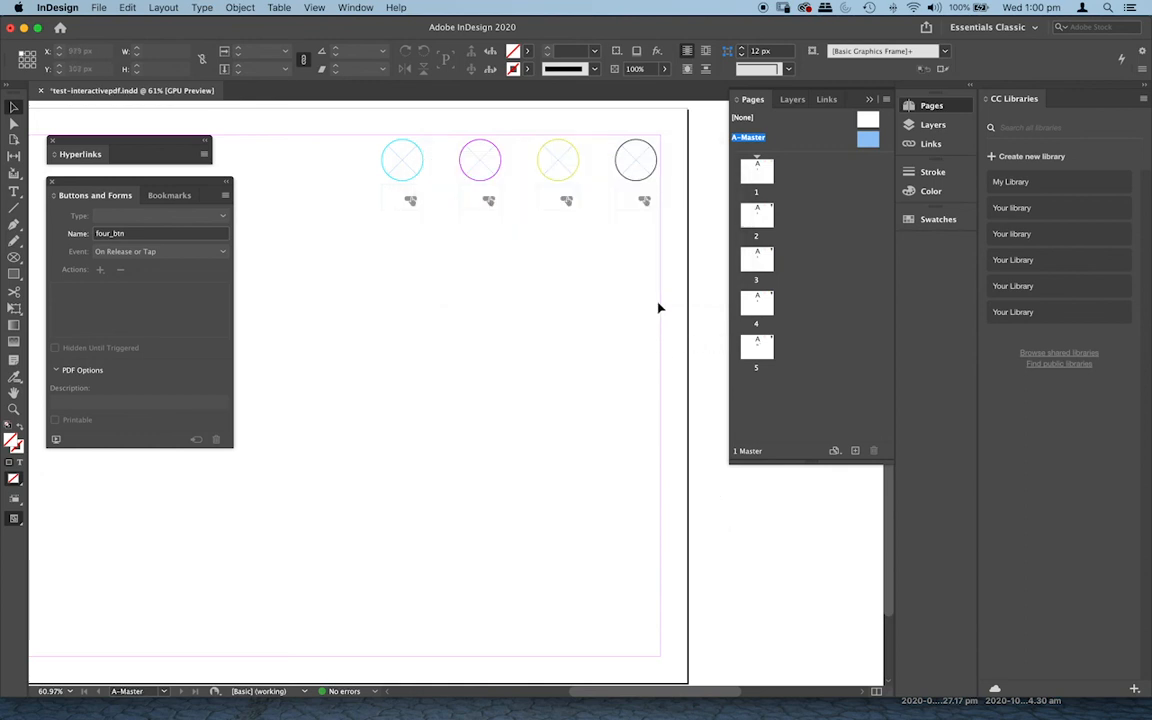
# Step: Switch to Finder and open test-interactivepdf.pdf from the Desktop with Adobe Acrobat Pro
pyautogui.press('super+Tab')
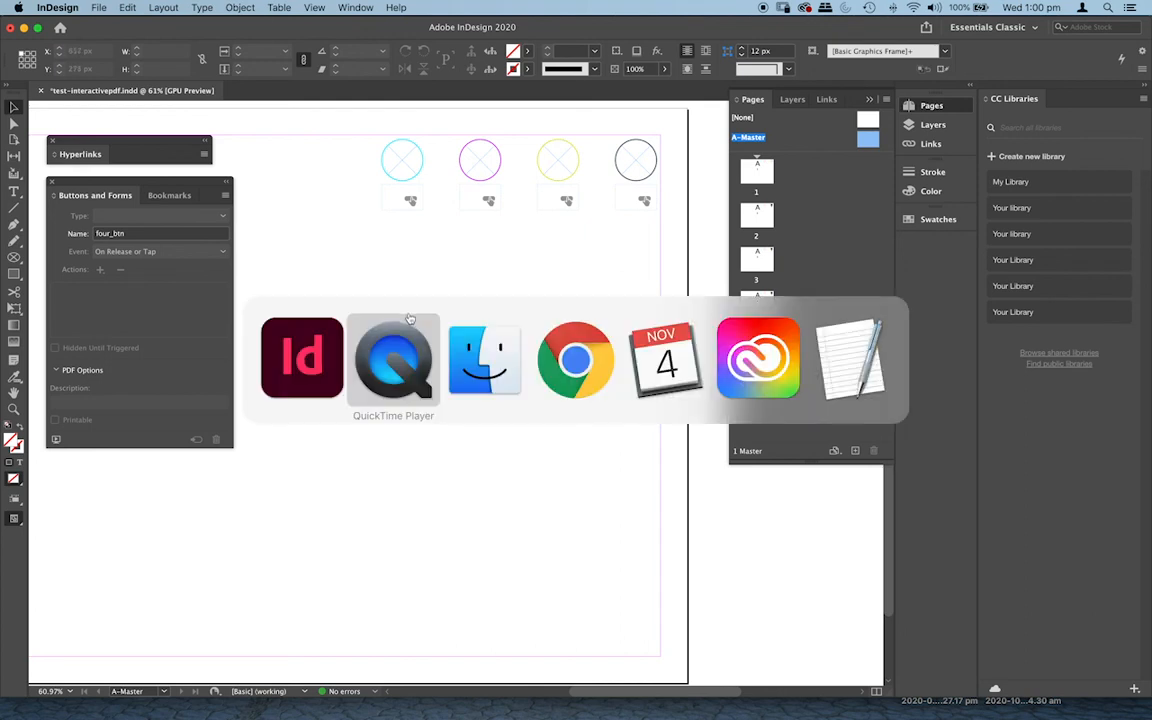
pyautogui.click(490, 371)
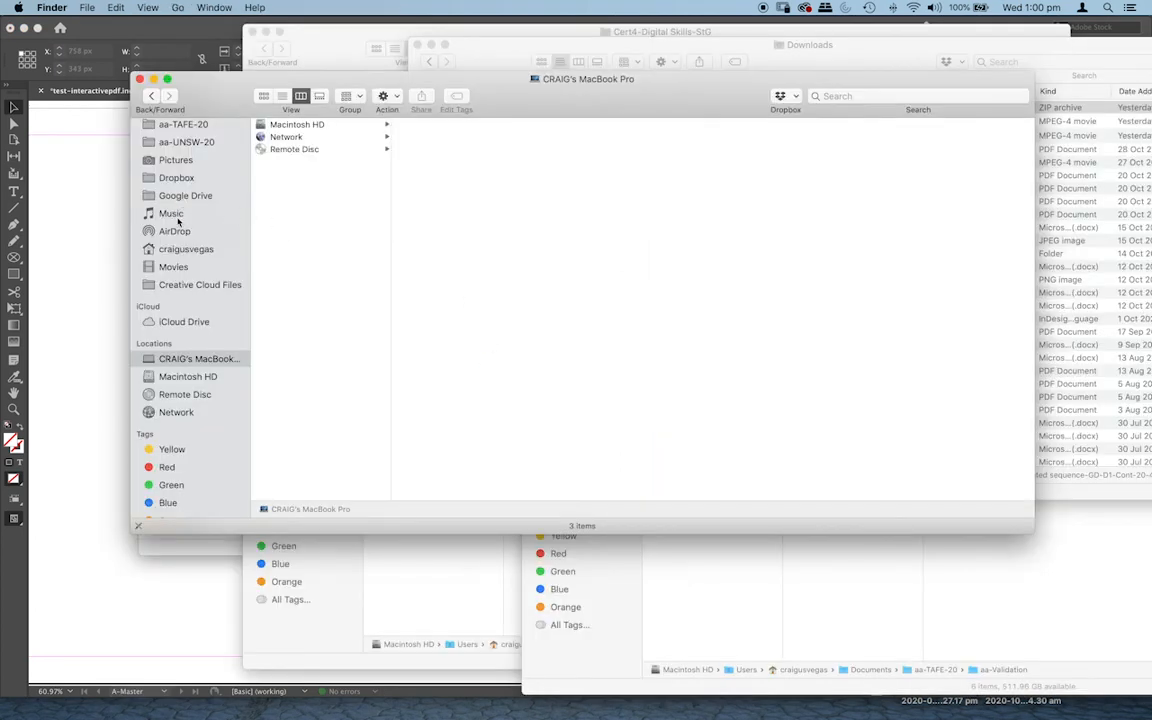
pyautogui.scroll(5, 178, 222)
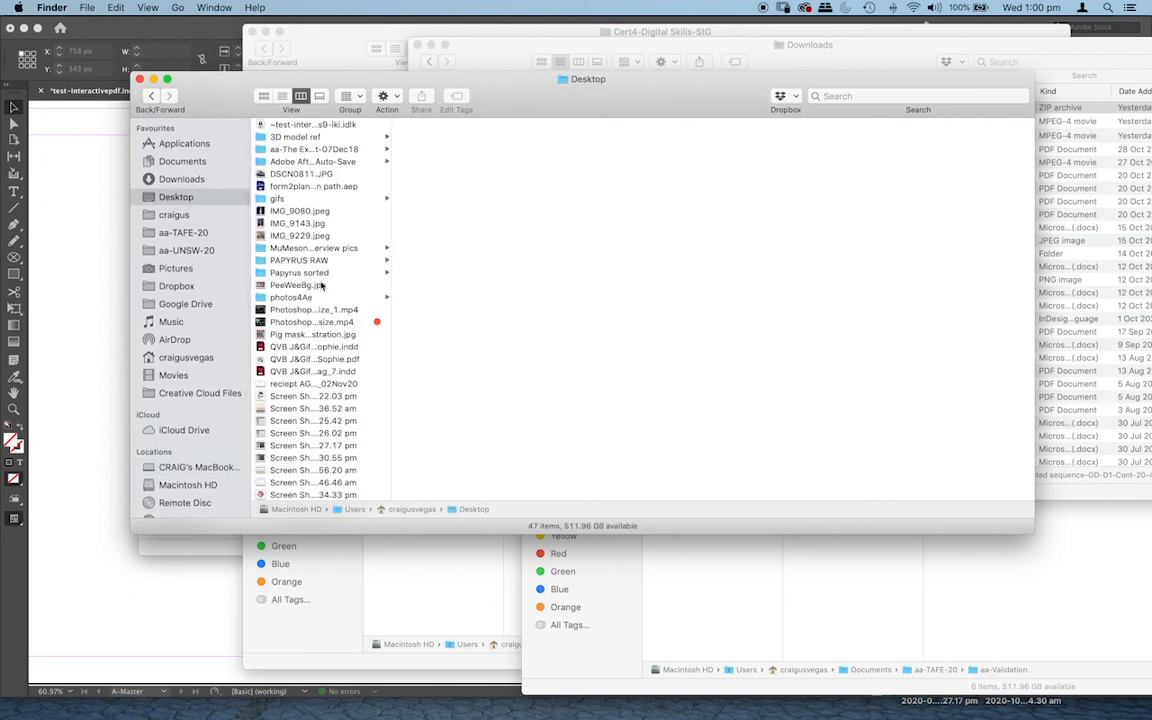
pyautogui.scroll(-10, 325, 293)
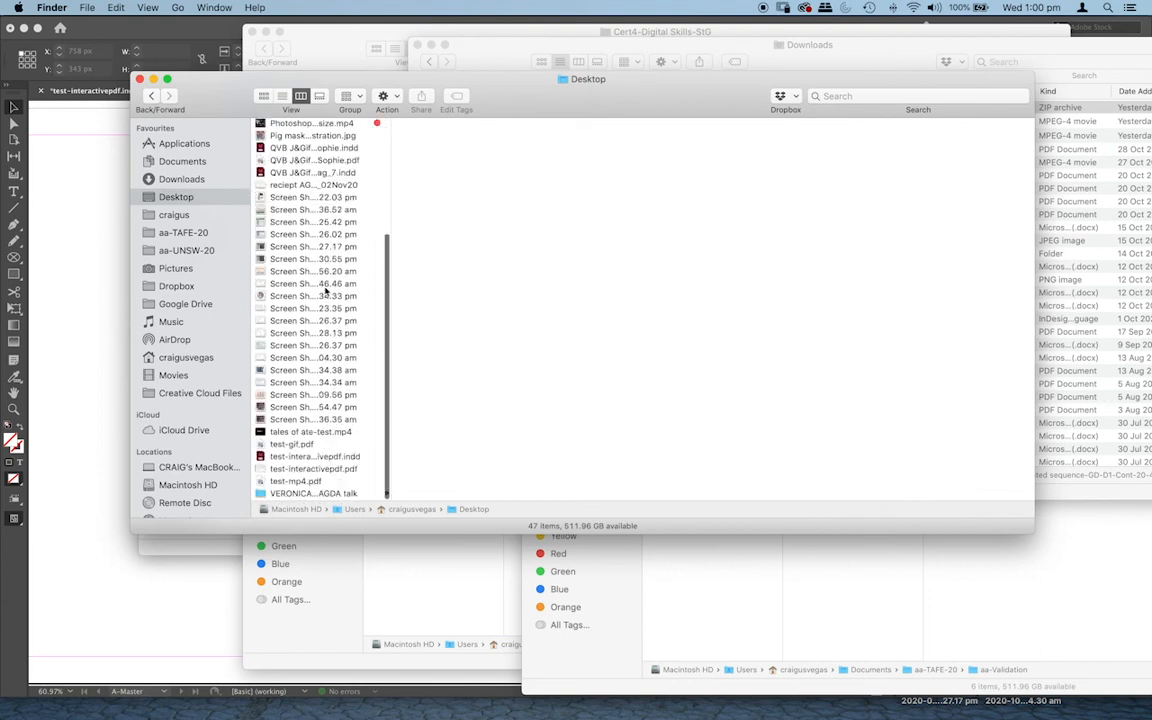
pyautogui.click(292, 470)
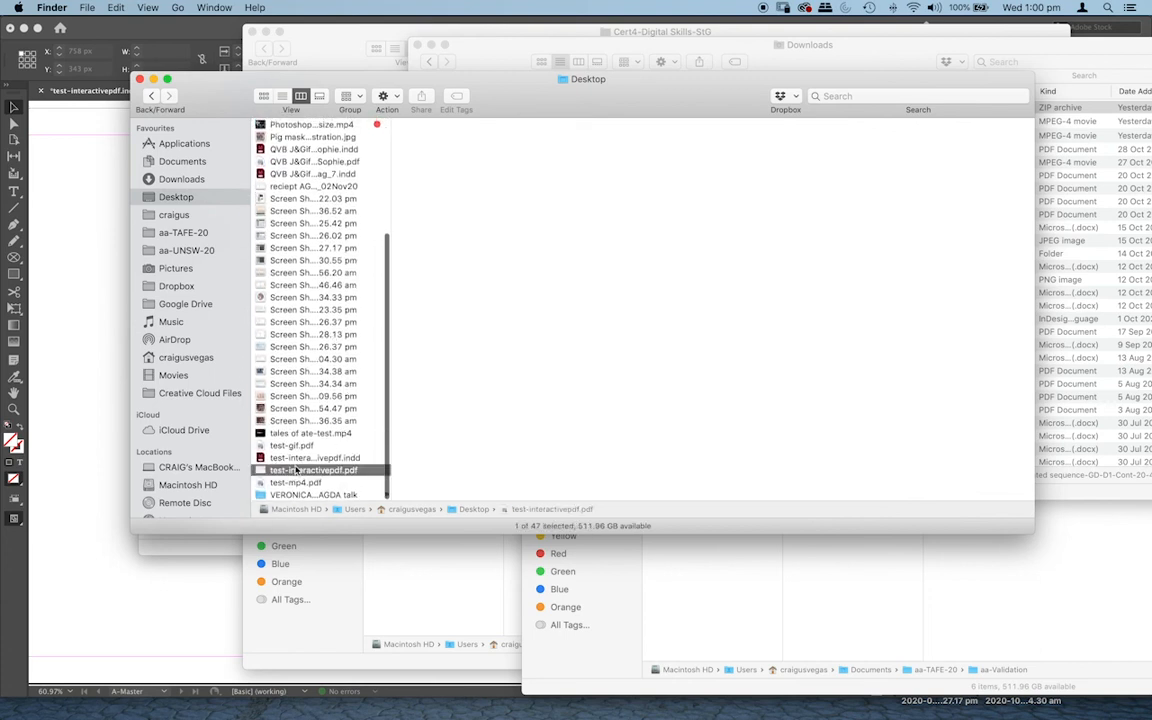
pyautogui.rightClick(304, 471)
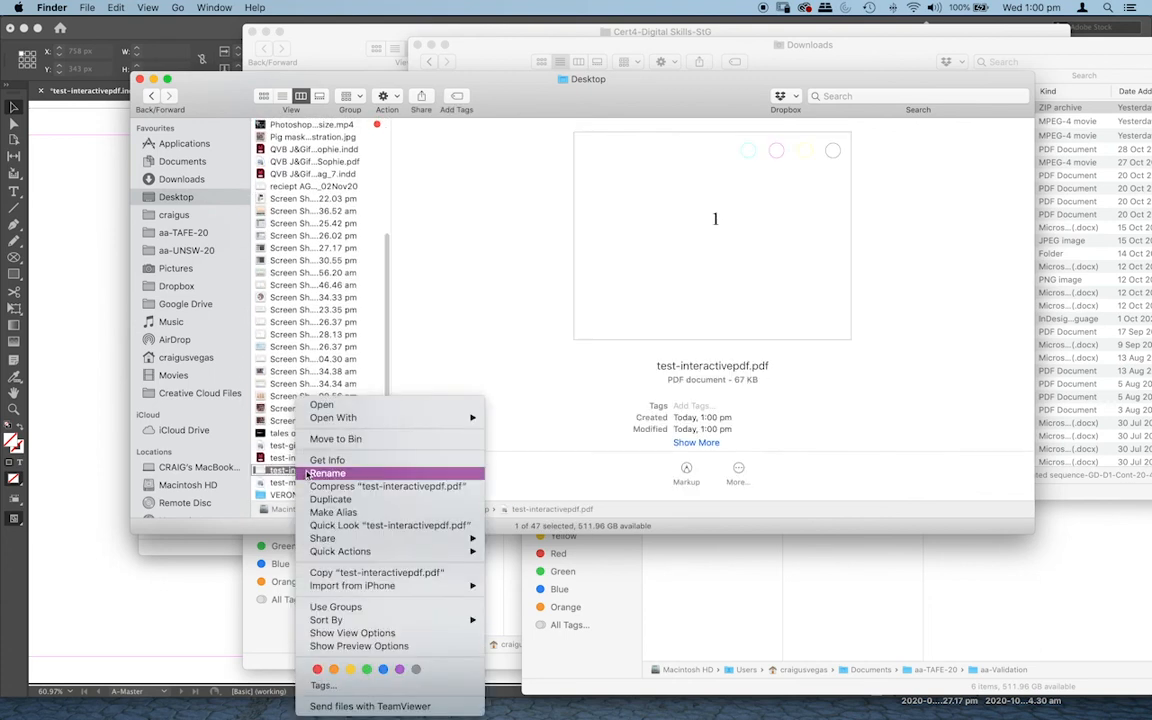
pyautogui.moveTo(318, 418)
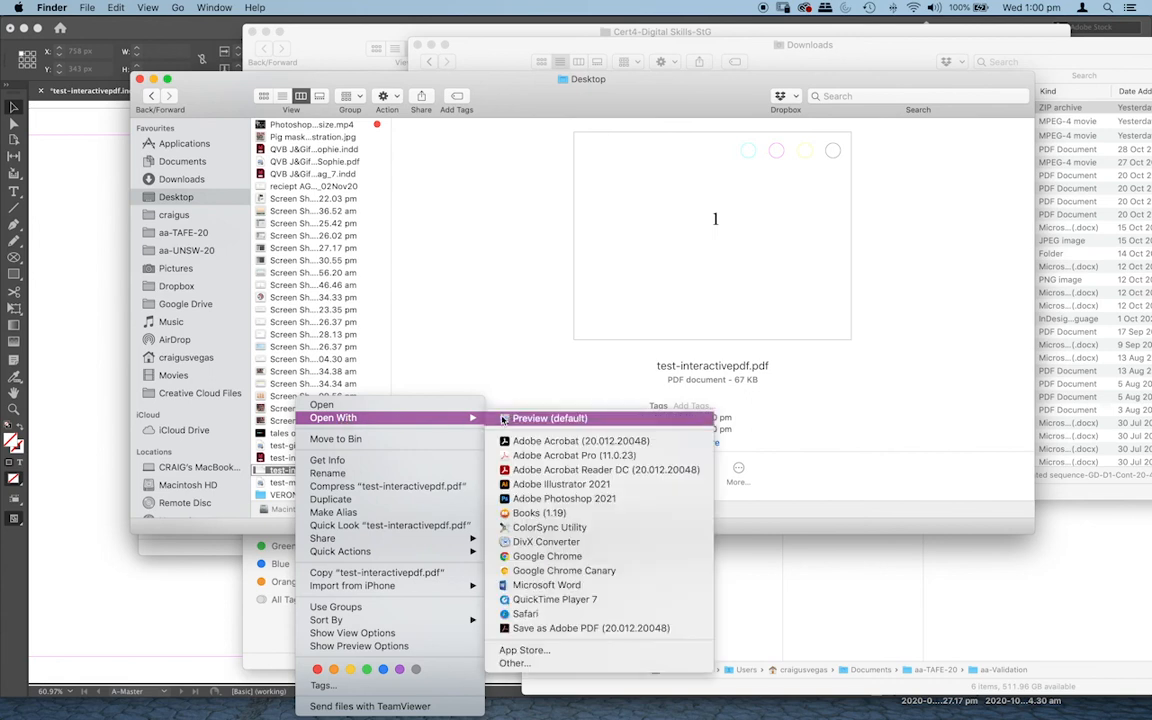
pyautogui.click(548, 457)
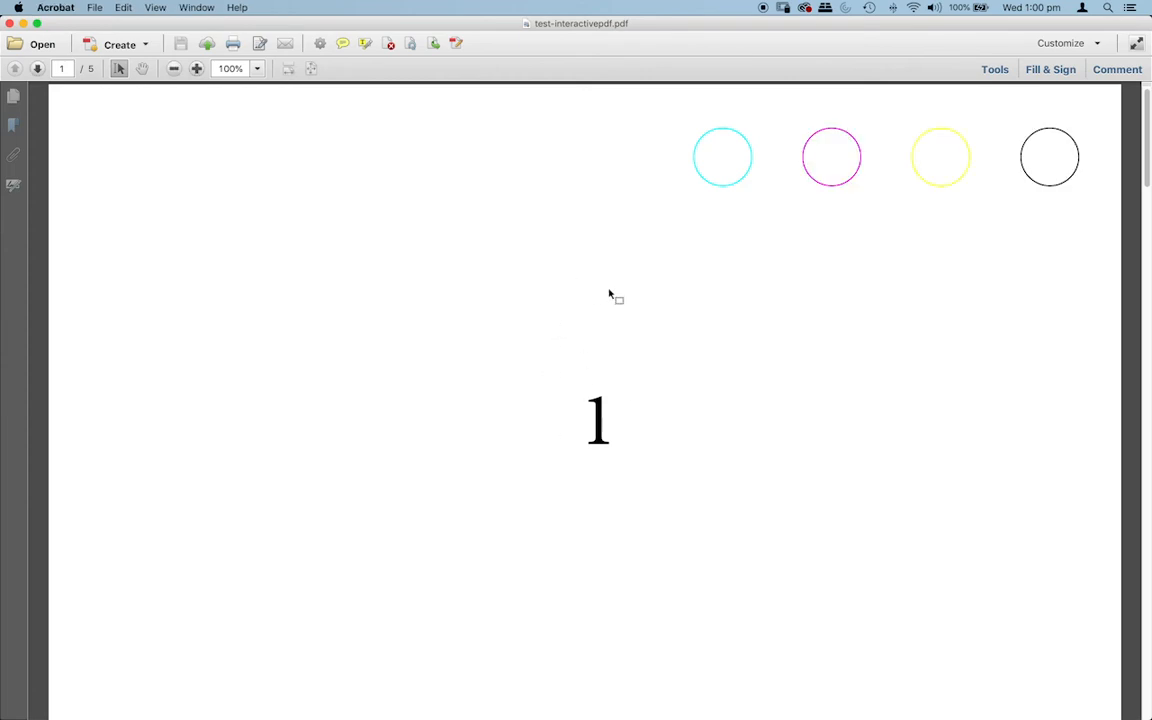
# Step: Test the rollover states and page links of the magenta, yellow and cyan buttons in the exported PDF
pyautogui.moveTo(705, 176)
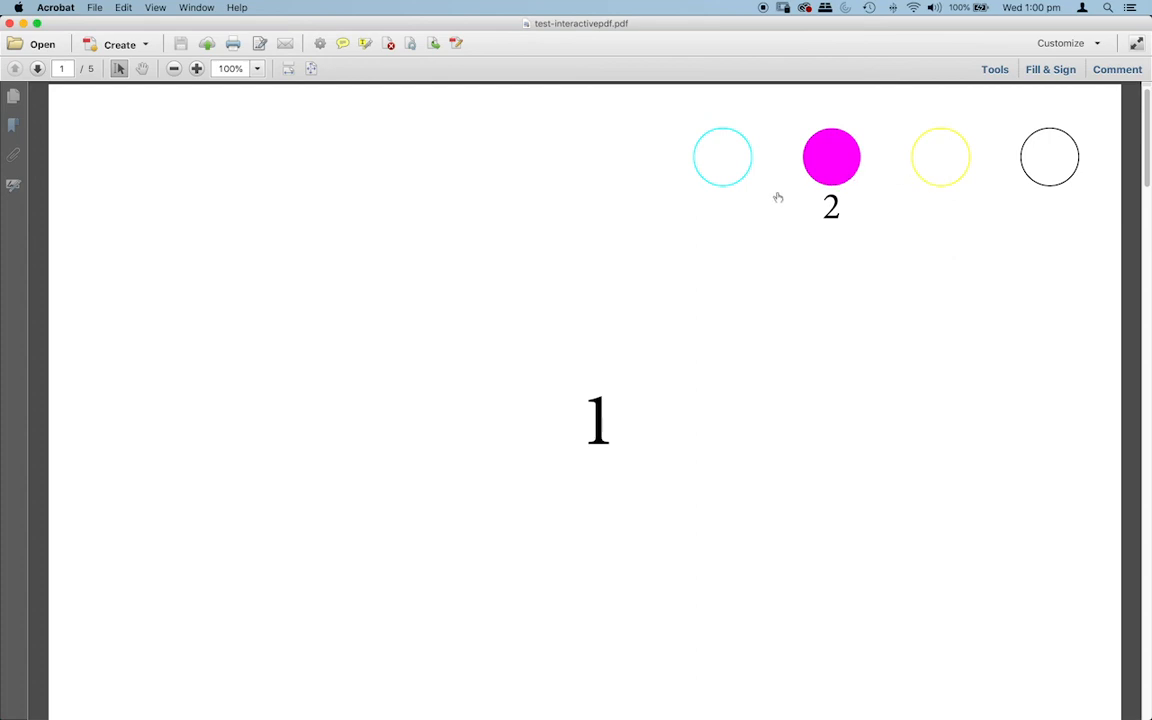
pyautogui.click(832, 167)
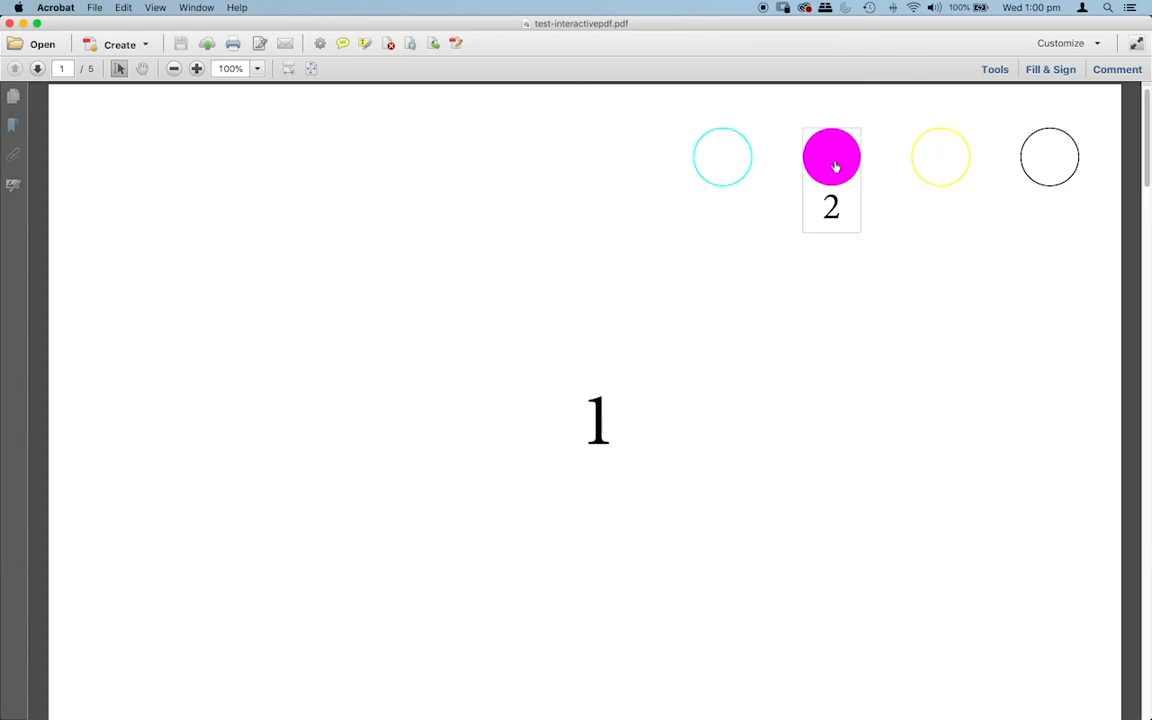
pyautogui.click(932, 175)
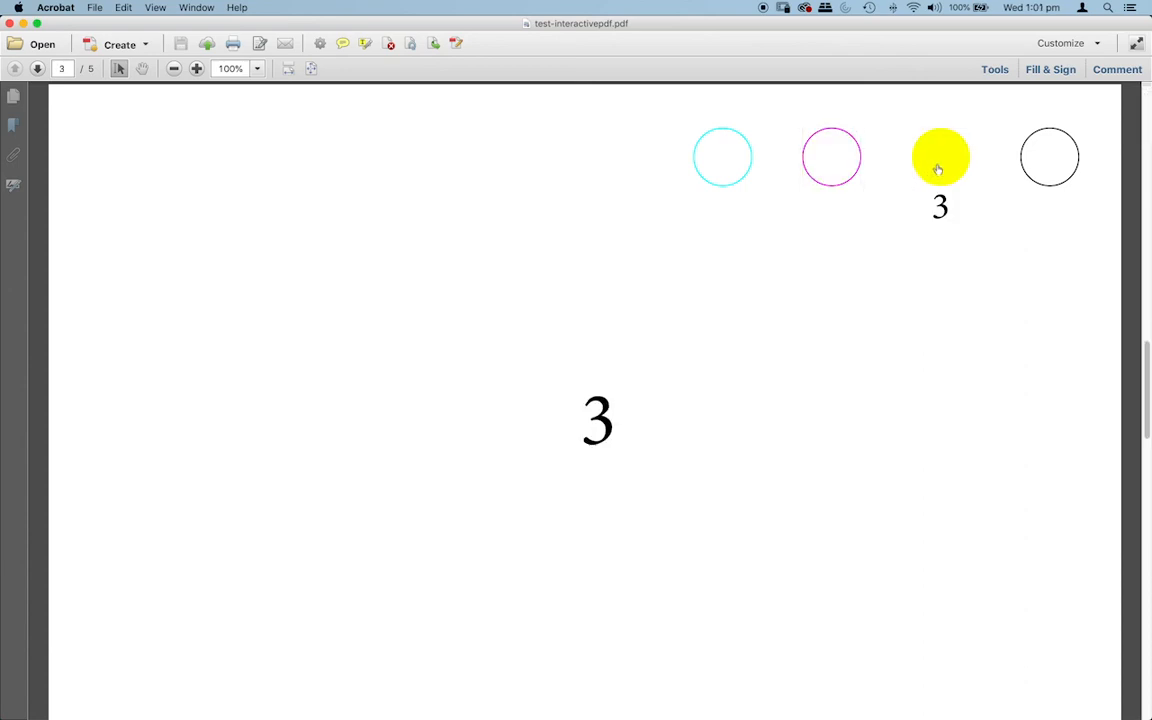
pyautogui.click(728, 168)
pyautogui.click(723, 166)
pyautogui.click(828, 167)
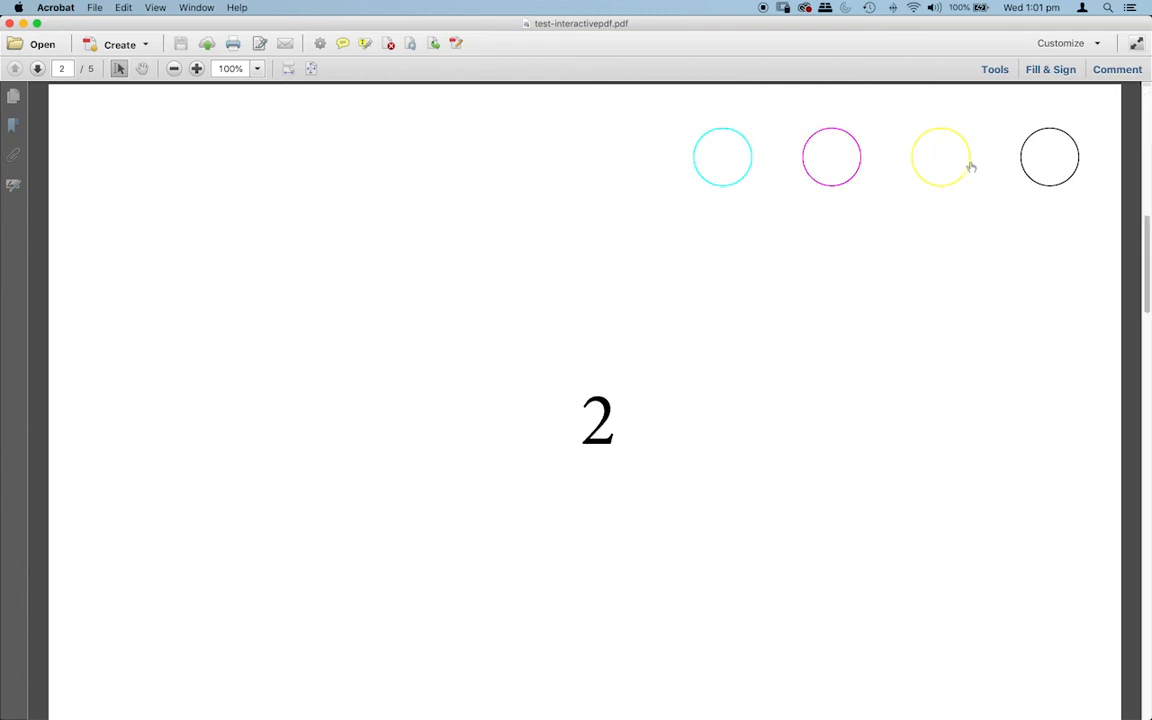